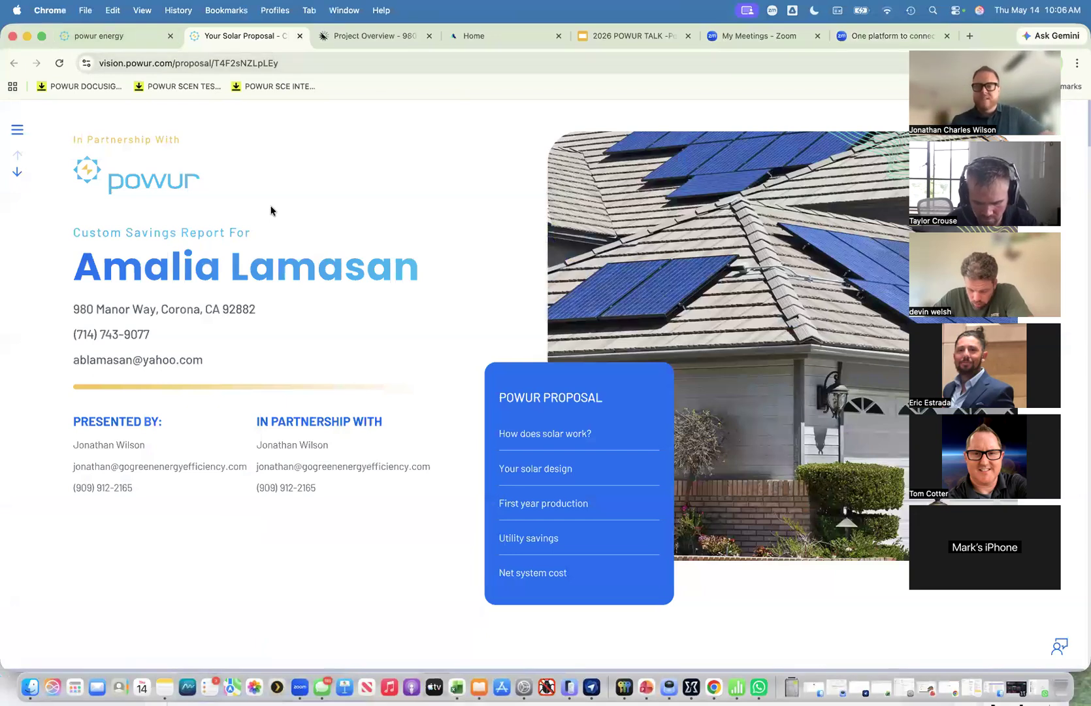
# Open a solar proposal request from the customer's project page and close the form without submitting it.
pyautogui.click(135, 37)
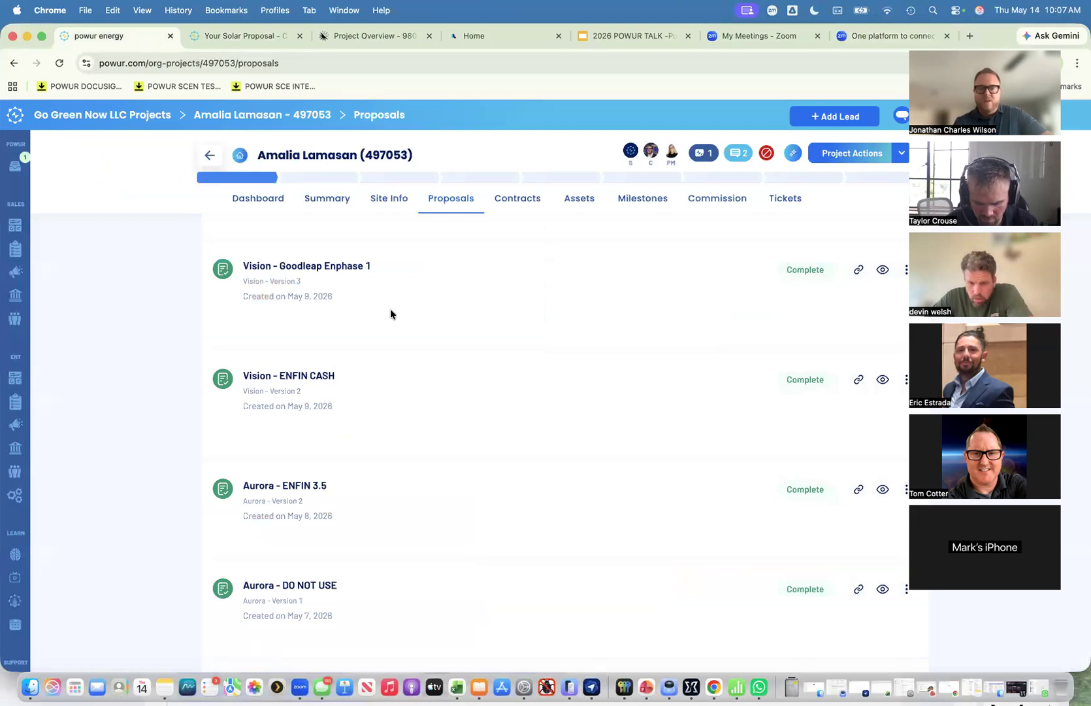
pyautogui.scroll(3, 391, 309)
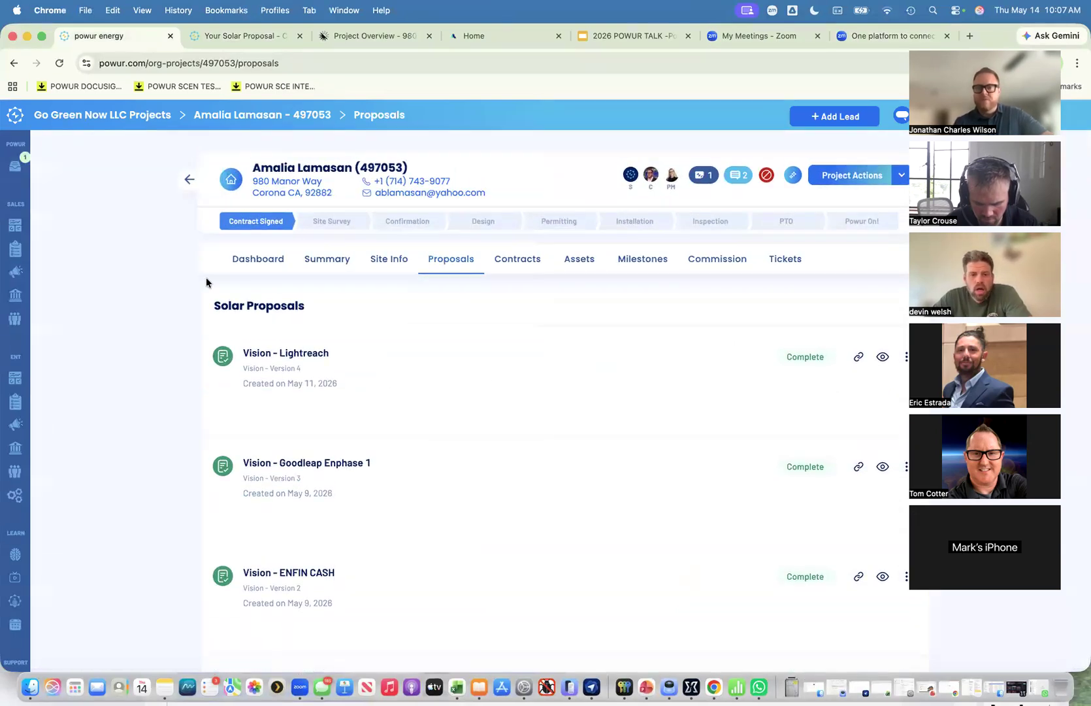
pyautogui.click(903, 180)
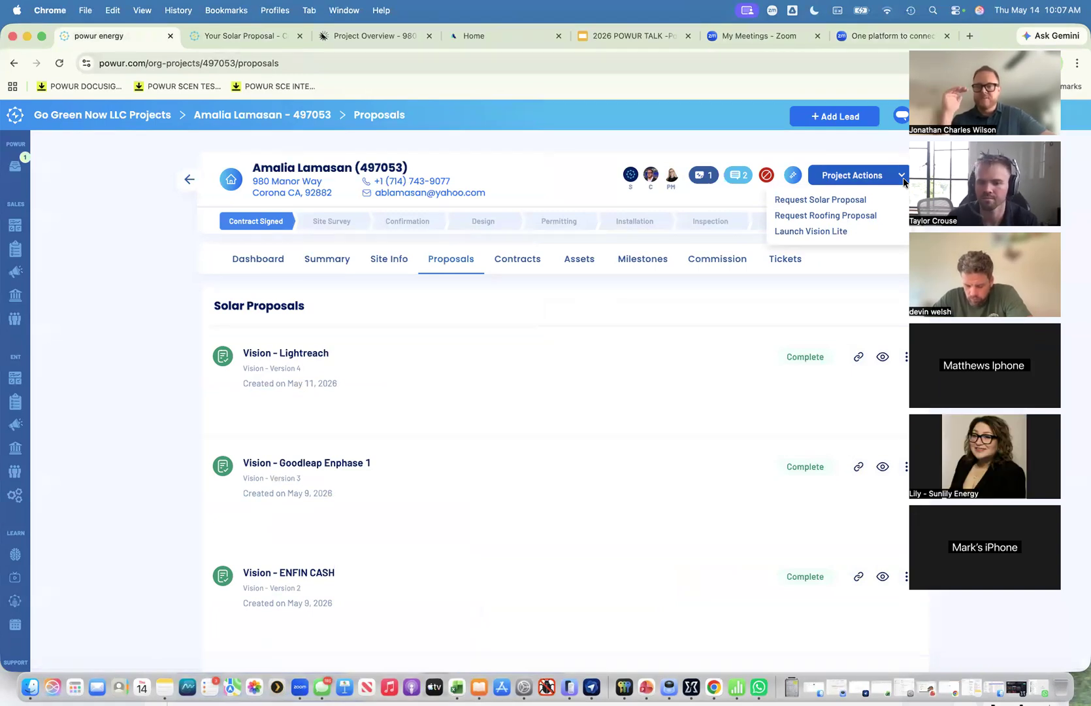
pyautogui.scroll(-5, 840, 317)
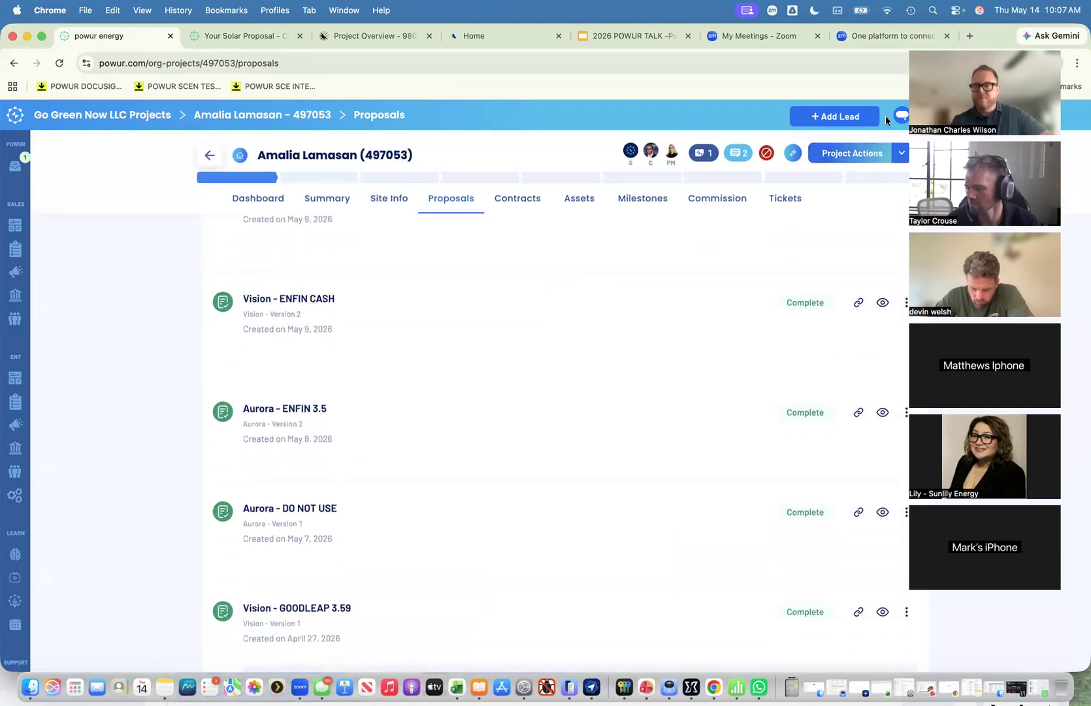
pyautogui.click(900, 151)
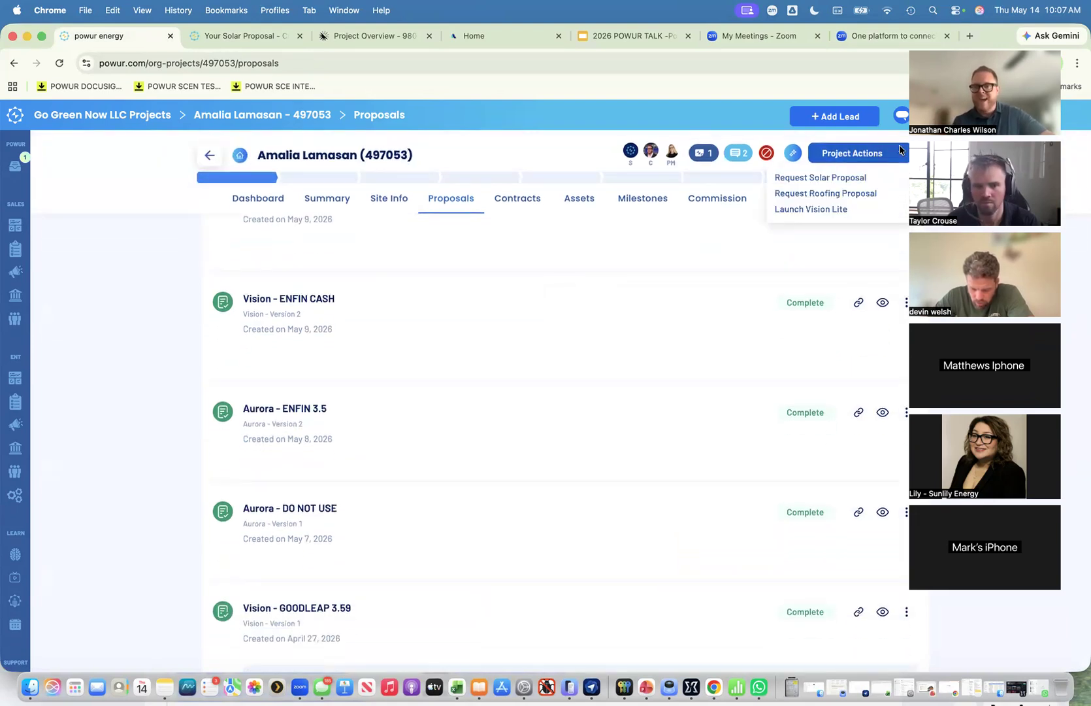
pyautogui.click(859, 178)
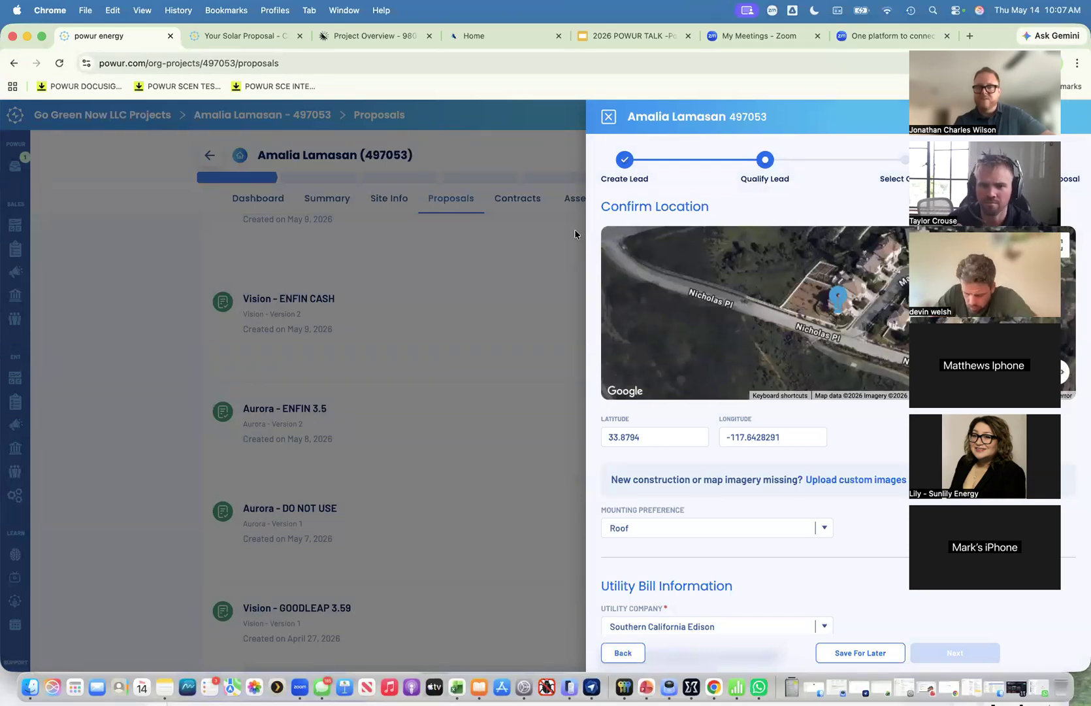
pyautogui.click(563, 264)
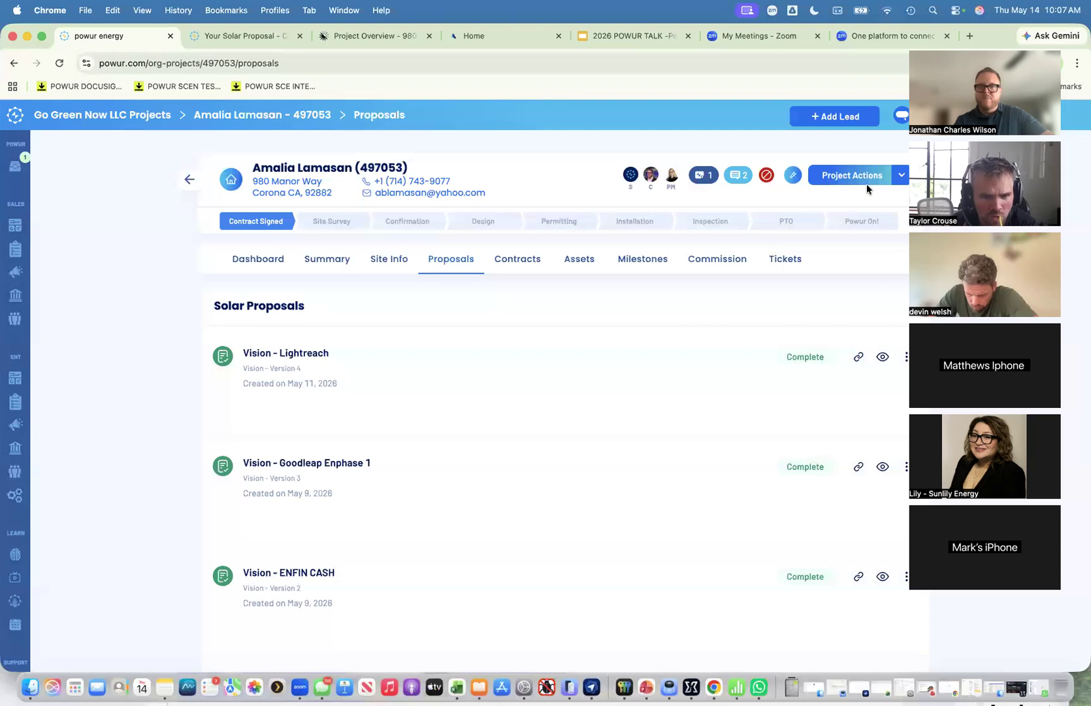
# Review the project's proposal request options and its list of existing solar proposals.
pyautogui.click(900, 177)
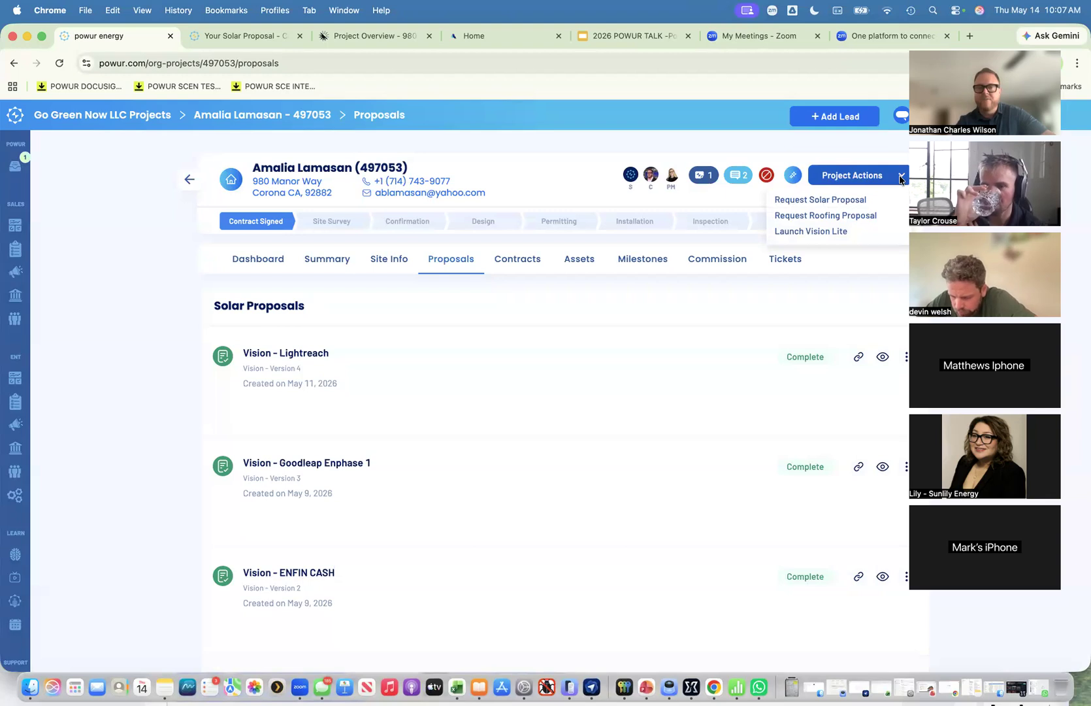
pyautogui.scroll(-5, 752, 196)
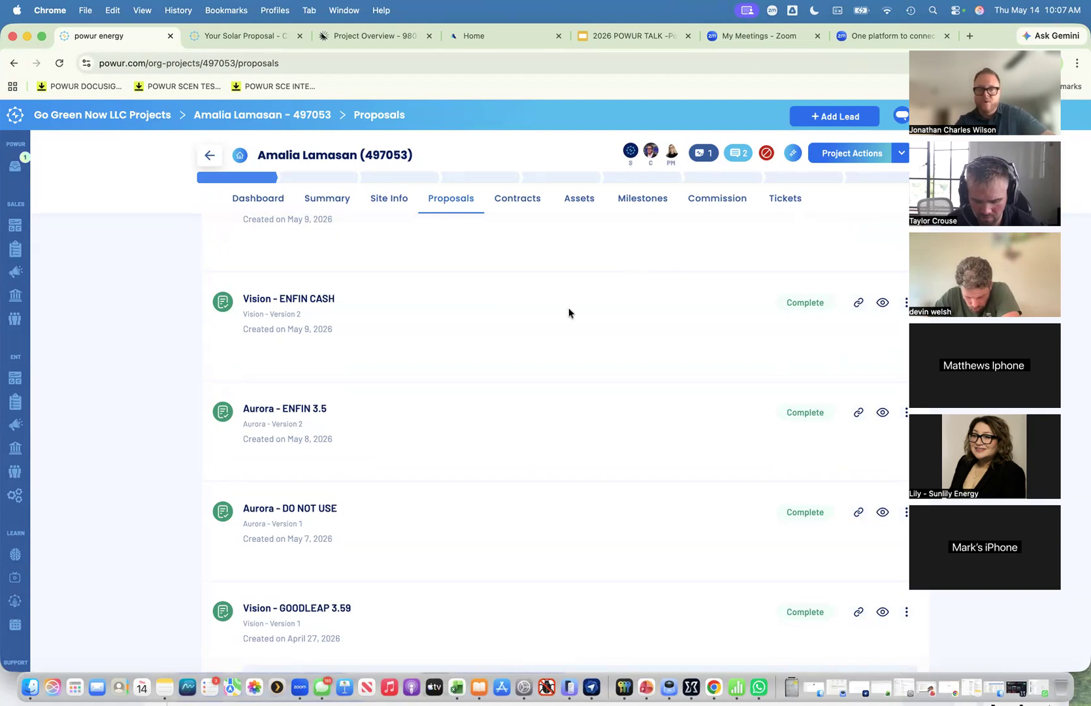
pyautogui.scroll(3, 568, 312)
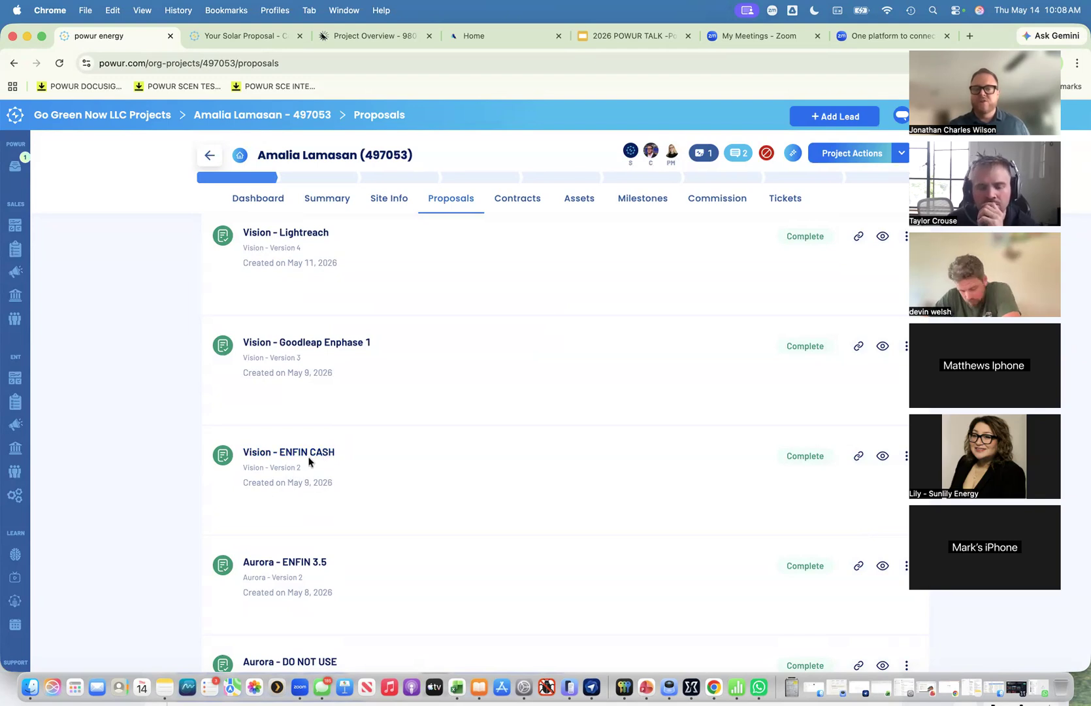
# Switch to the customer's Vision solar proposal and open its Finance Partner & Equipment setup.
pyautogui.click(252, 36)
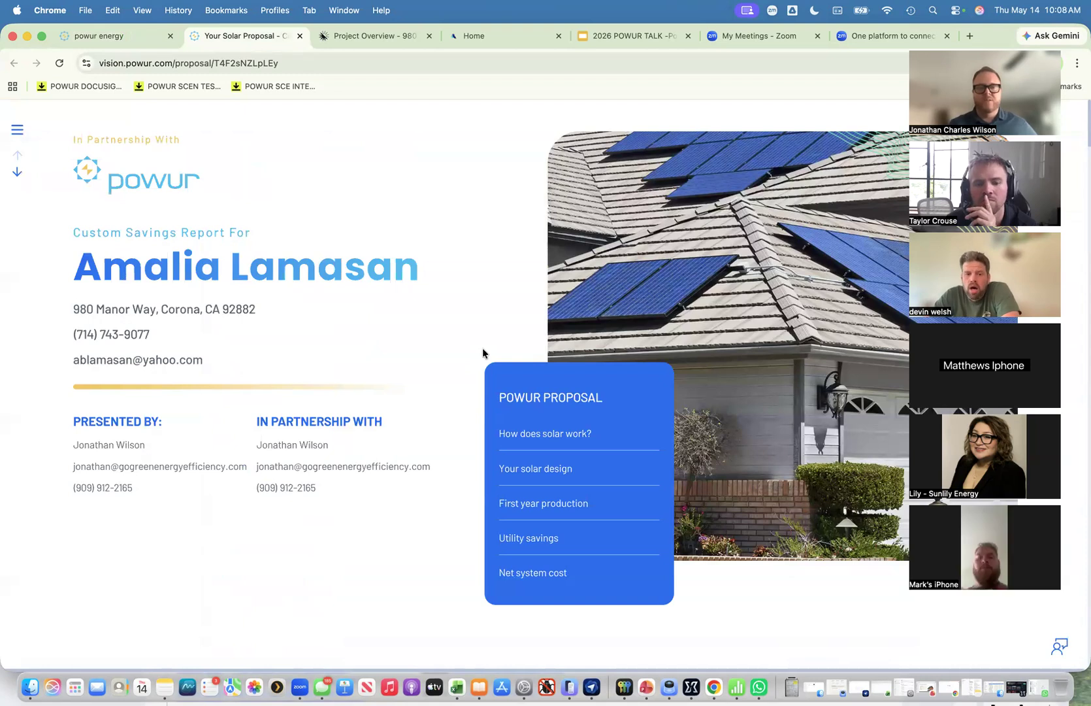
pyautogui.scroll(-10, 483, 352)
pyautogui.scroll(-10, 482, 352)
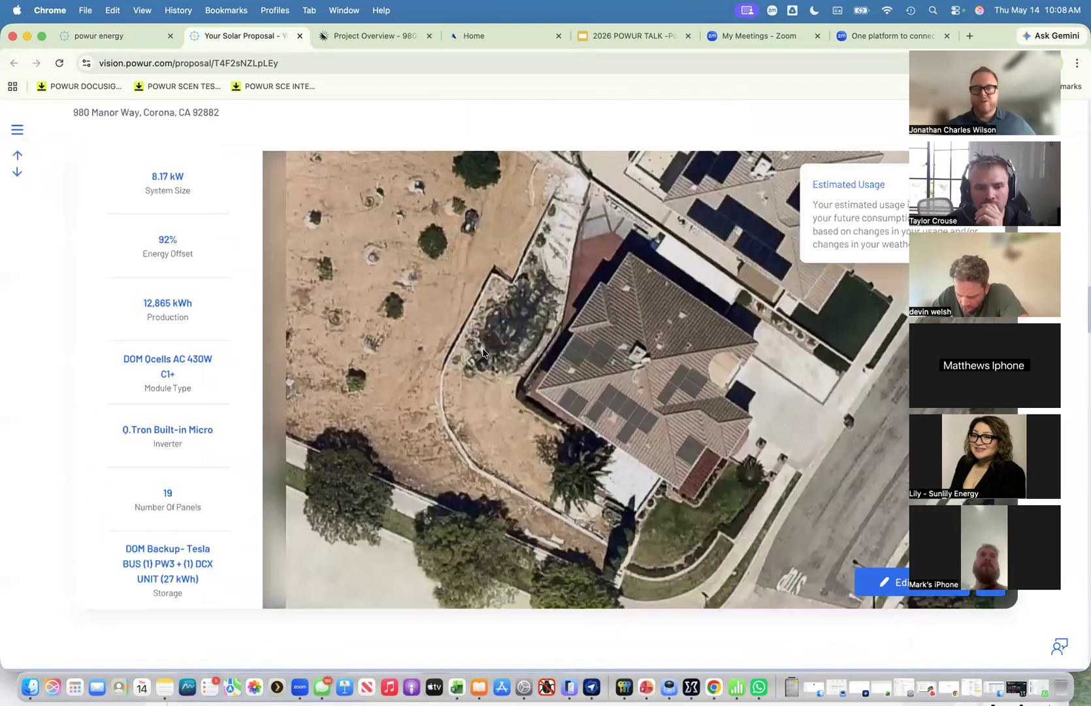
pyautogui.click(17, 129)
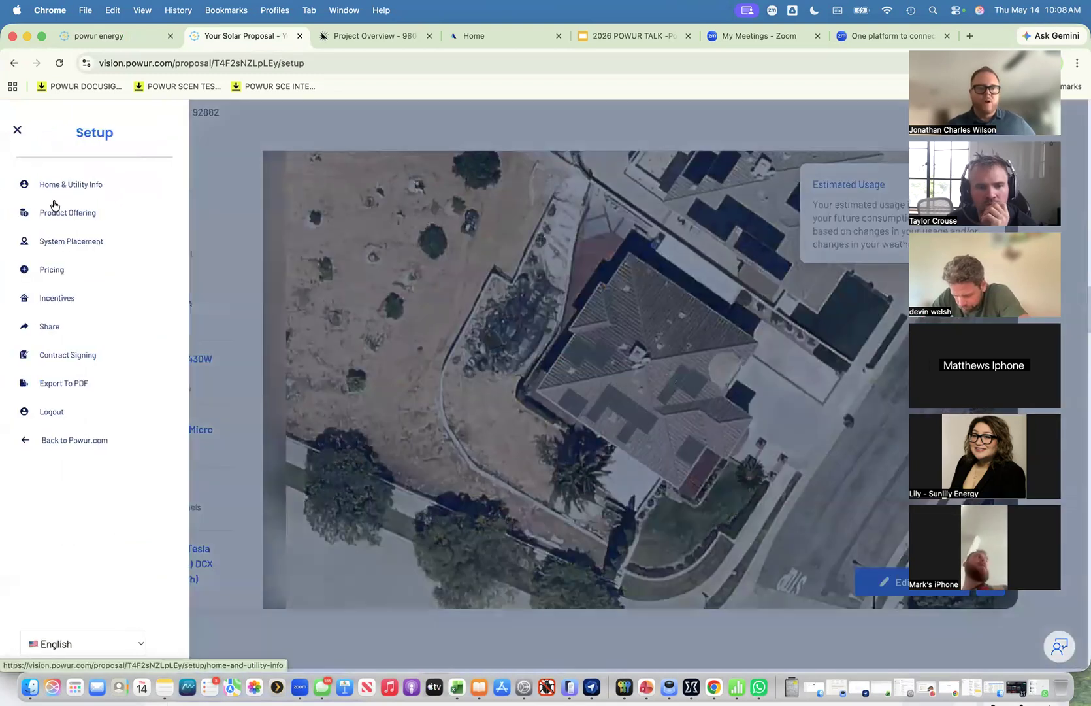
pyautogui.click(61, 212)
pyautogui.click(76, 239)
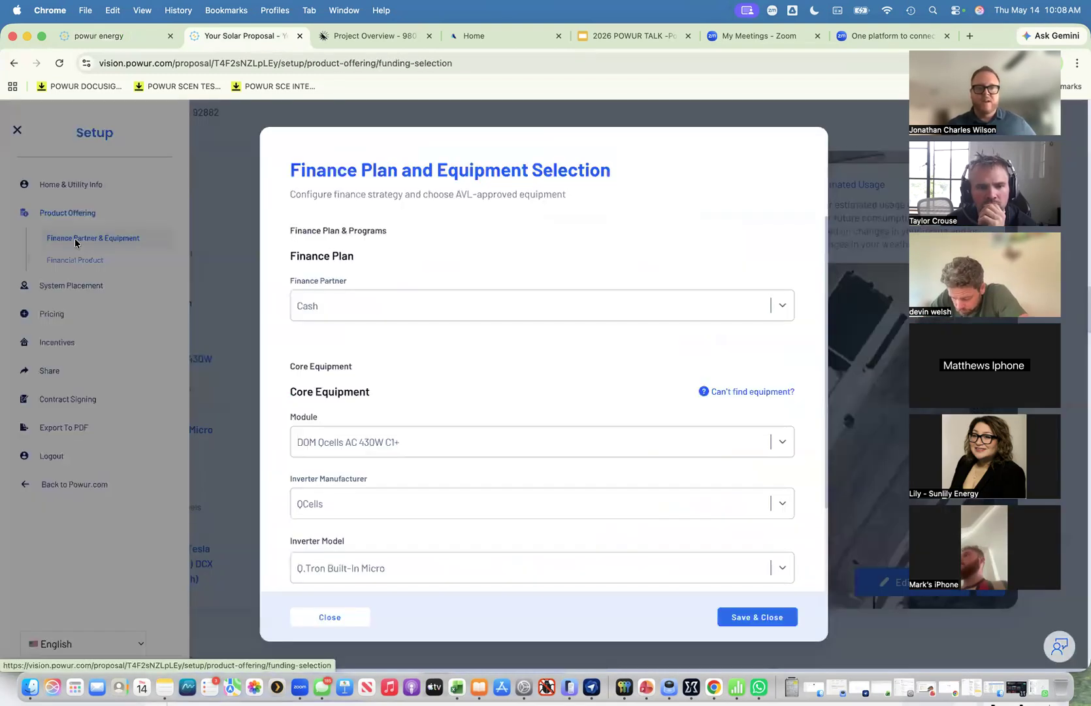
# Select Cash as the finance partner and DOM Qcells AC 430W C1+ as the module.
pyautogui.click(734, 308)
pyautogui.click(580, 341)
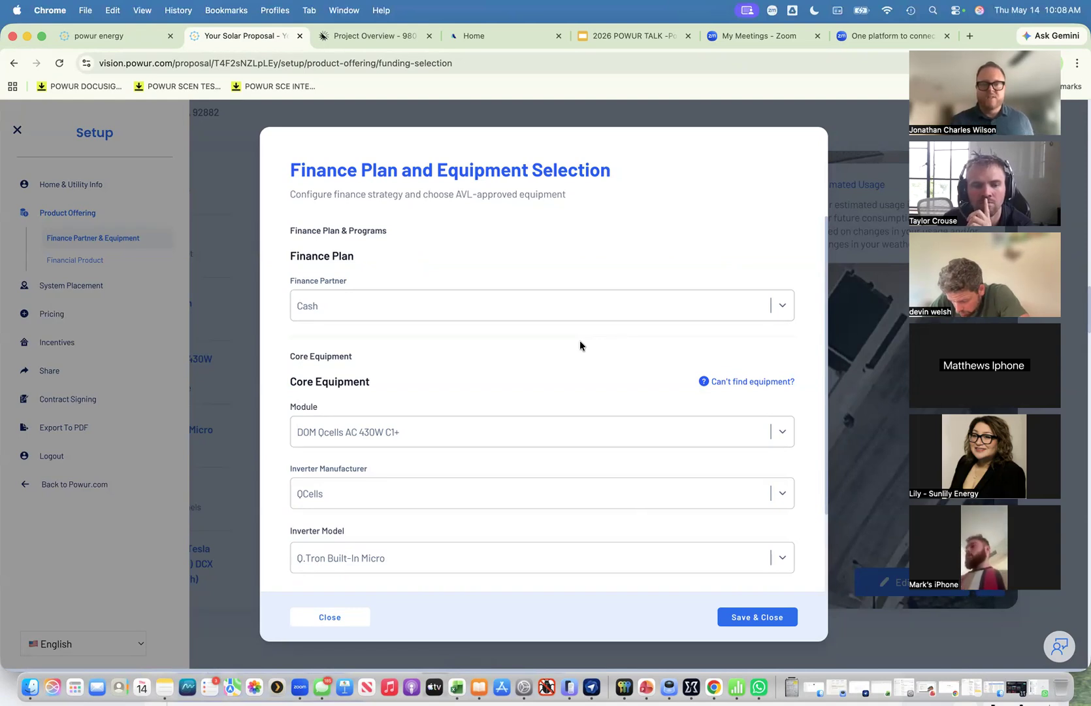
pyautogui.scroll(-2, 556, 358)
pyautogui.click(476, 340)
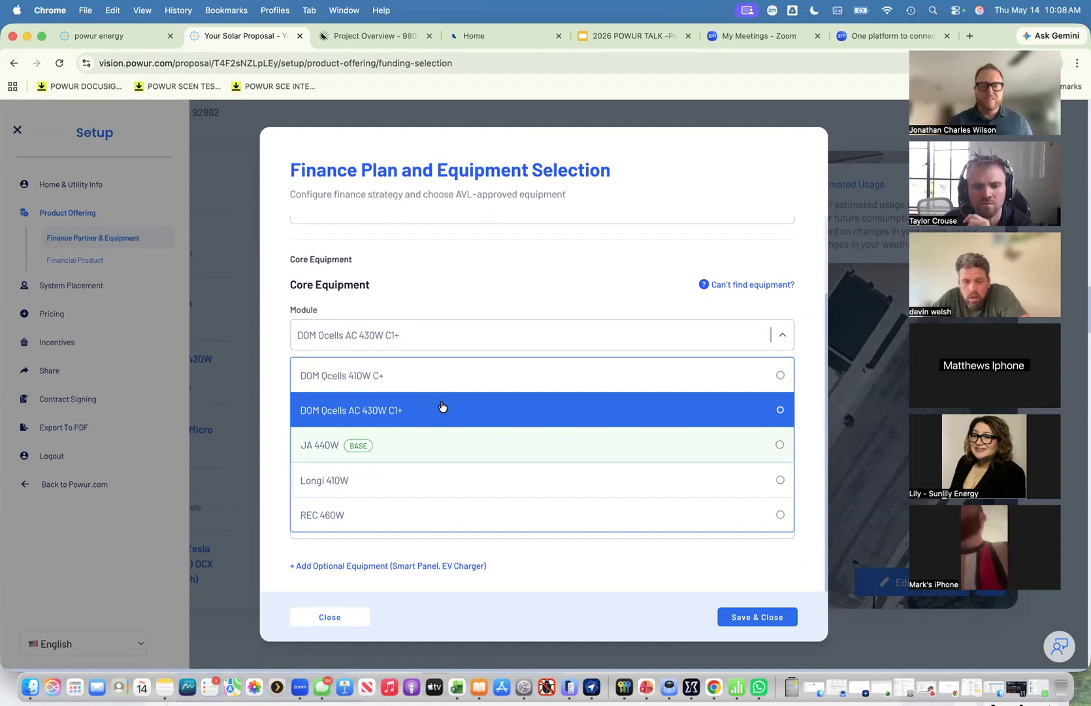
pyautogui.click(399, 418)
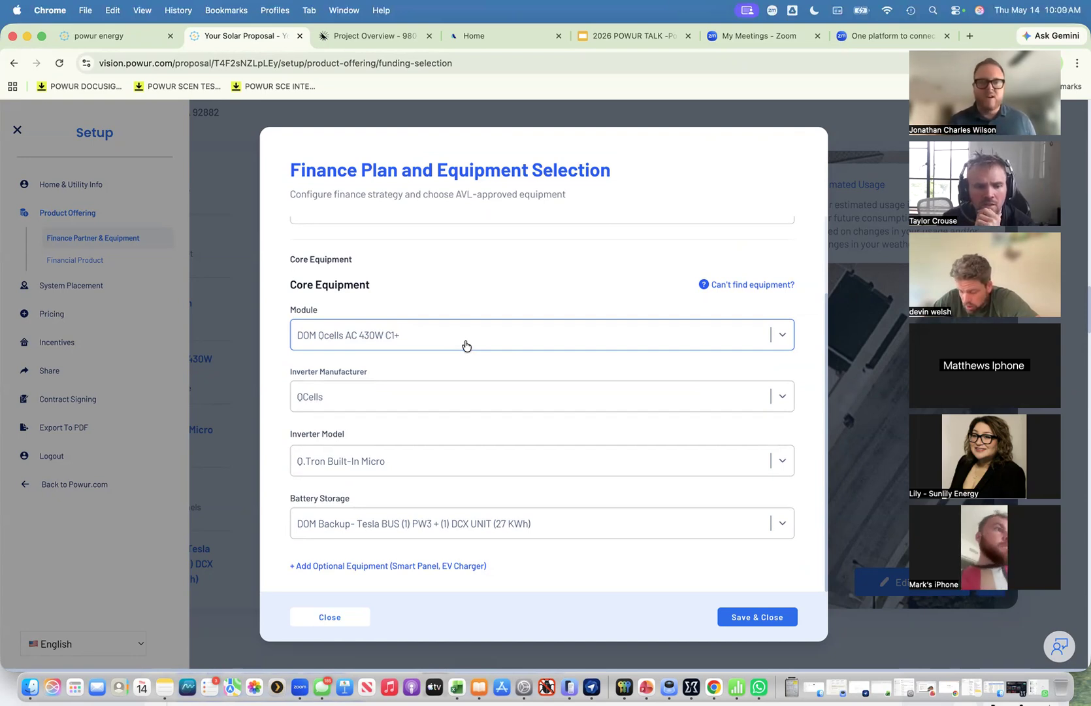
# Select QCells as the inverter manufacturer and Q.Tron Built-In Micro as the inverter model.
pyautogui.click(401, 392)
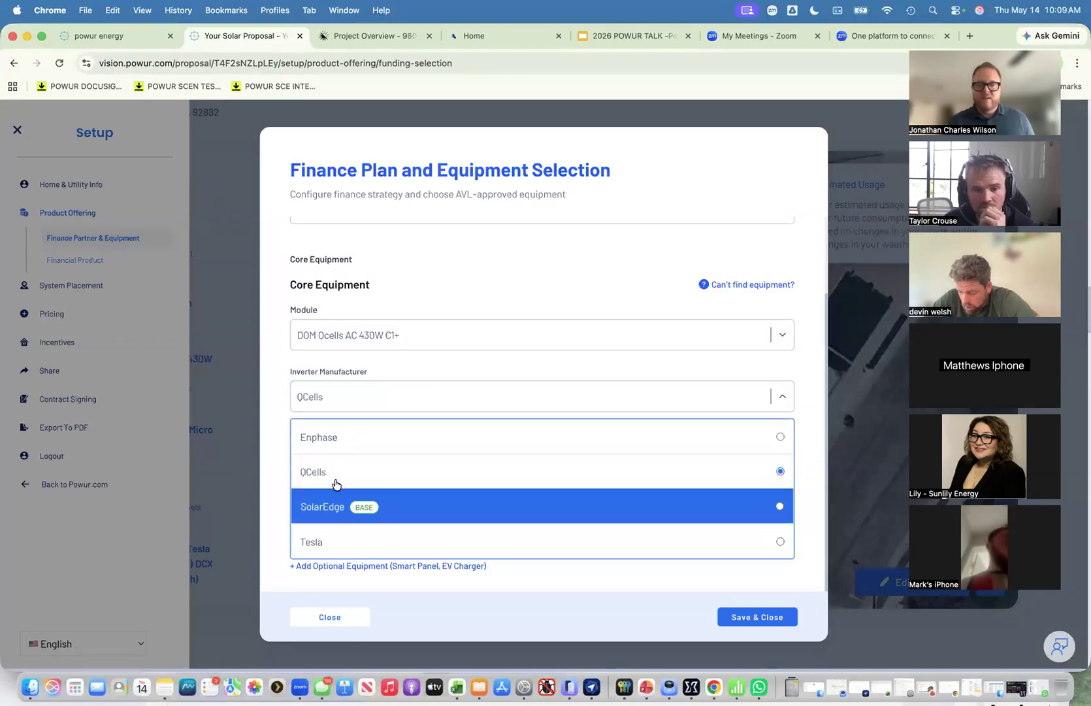
pyautogui.click(354, 476)
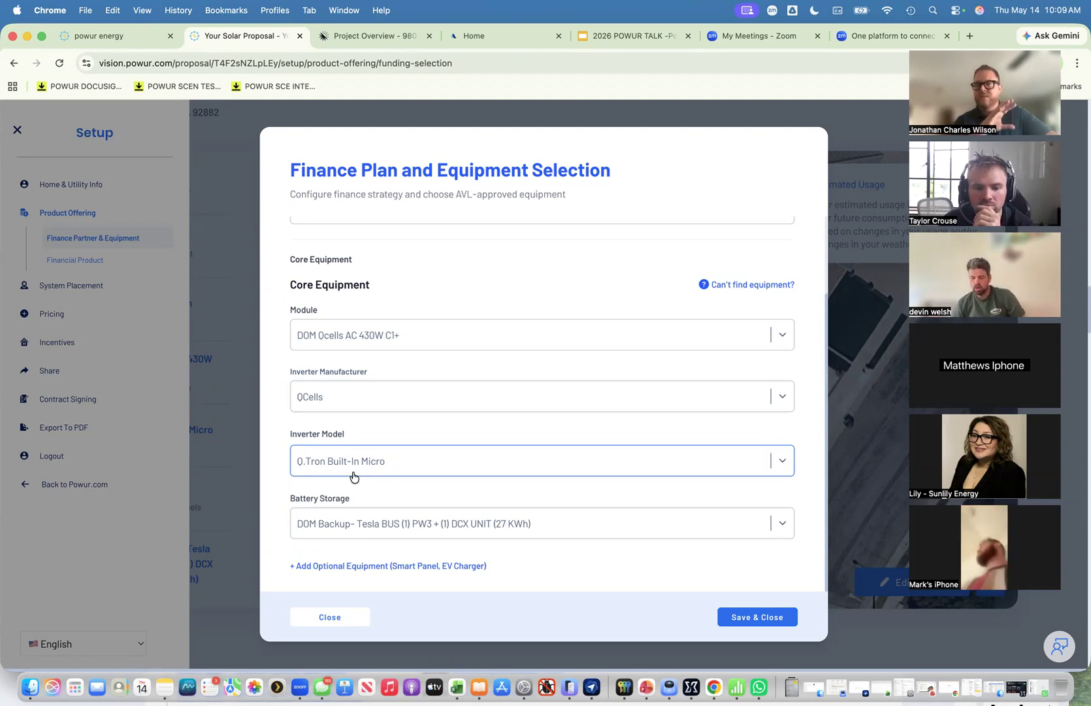
pyautogui.click(434, 466)
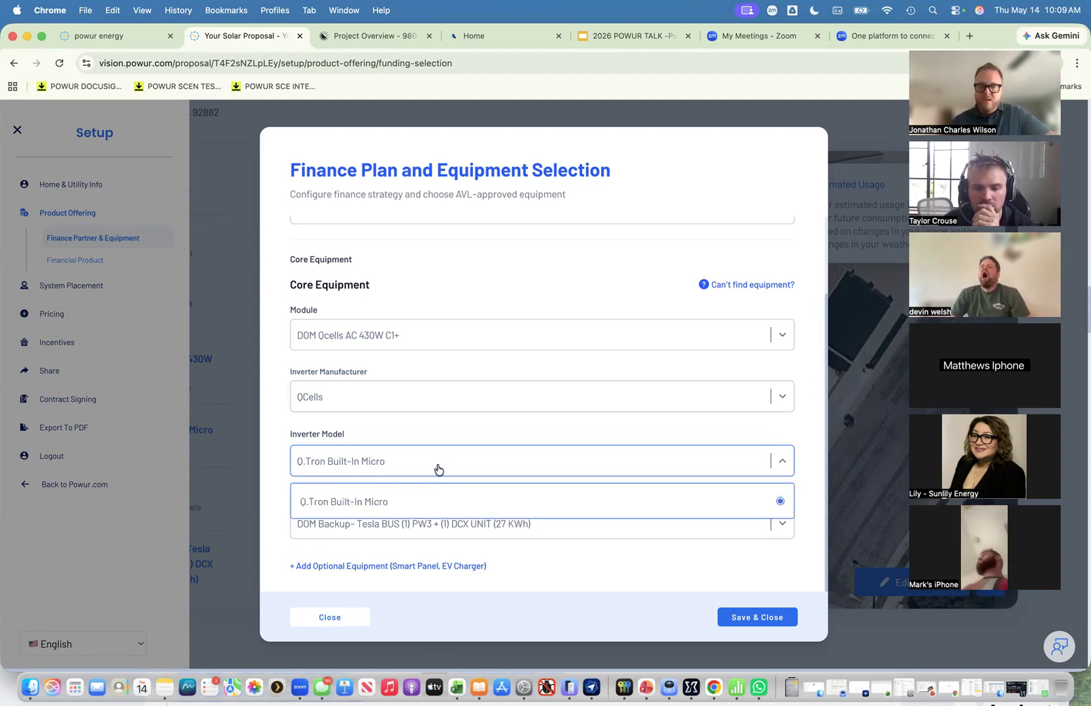
pyautogui.click(369, 507)
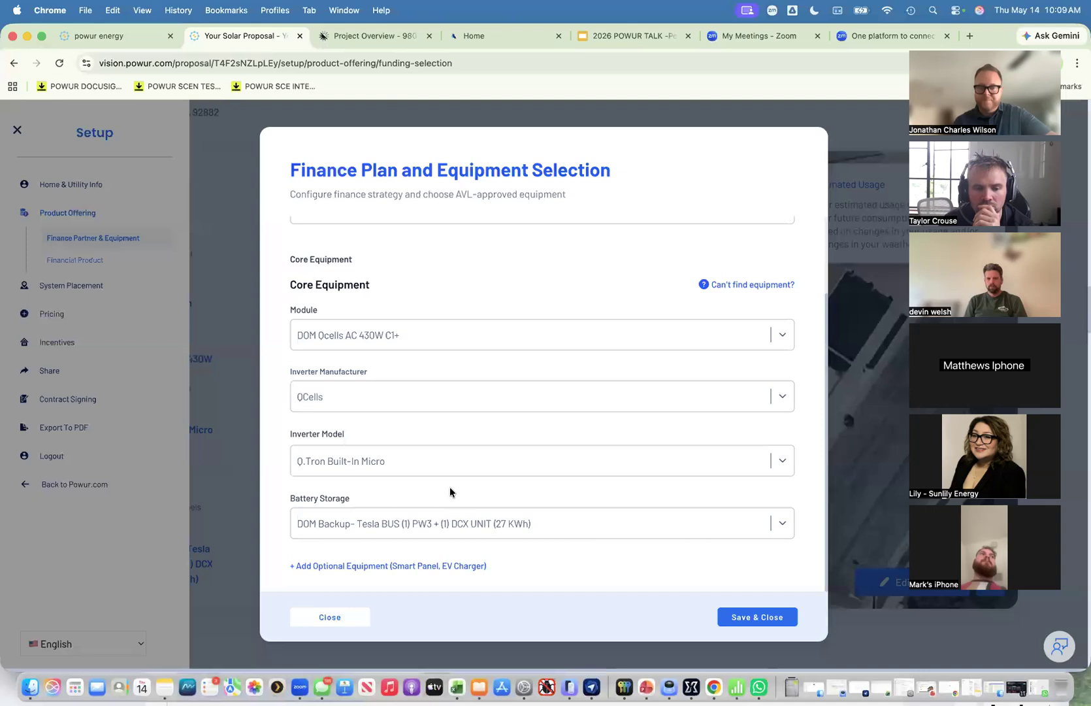
# Look through the battery storage options, keep DOM Backup- Tesla BUS (1) PW3 + (1) DCX UNIT (27 KWh), and save the equipment selection.
pyautogui.click(573, 531)
pyautogui.scroll(-5, 590, 404)
pyautogui.scroll(-1, 592, 405)
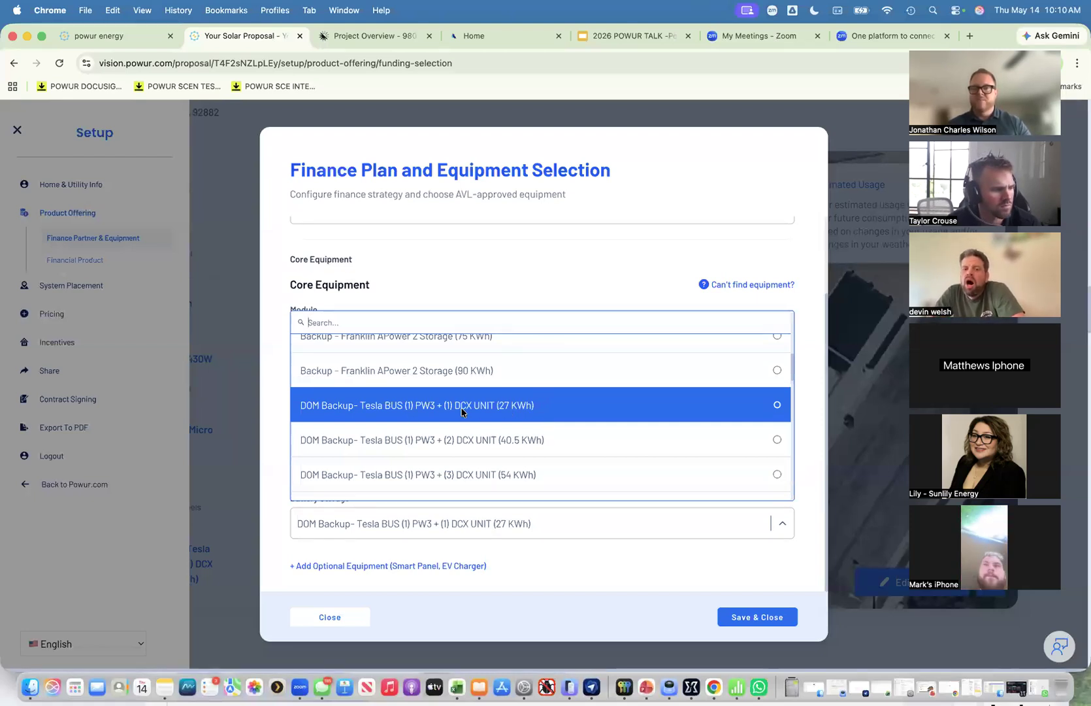
pyautogui.scroll(-5, 541, 404)
pyautogui.scroll(-8, 543, 406)
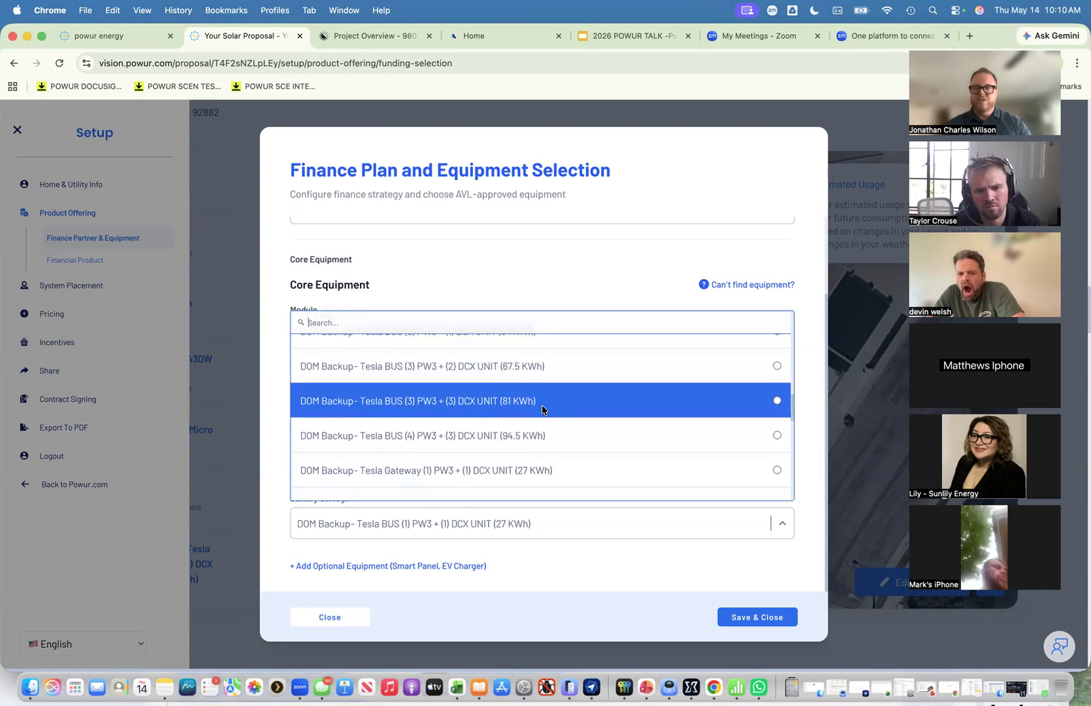
pyautogui.scroll(-5, 543, 410)
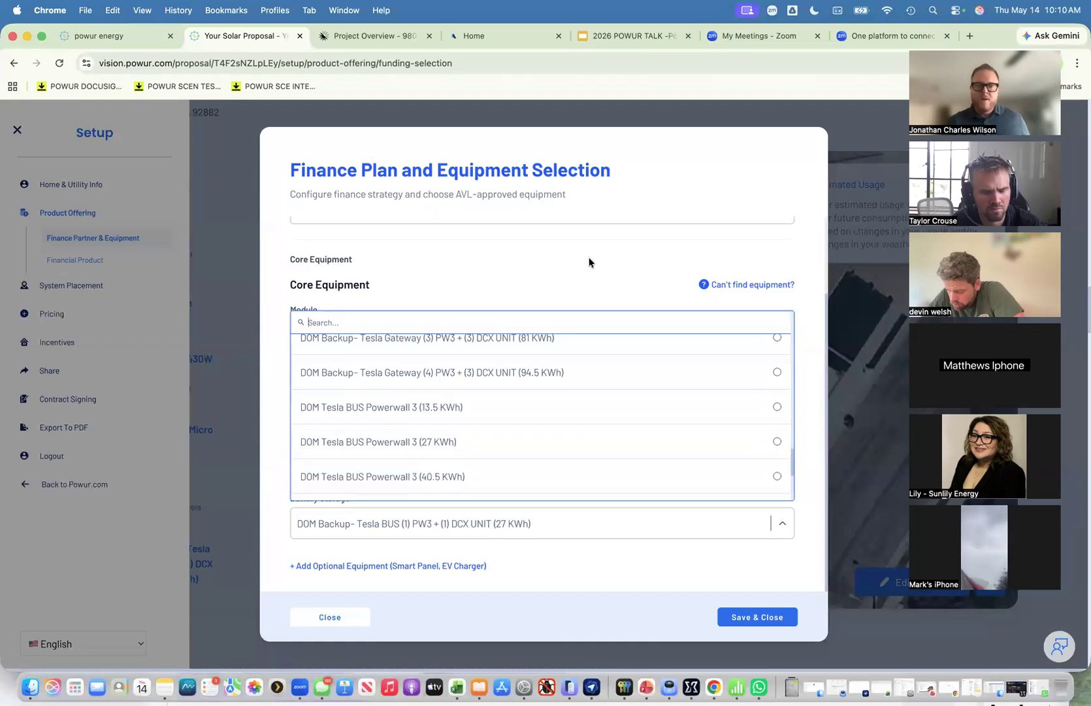
pyautogui.click(745, 619)
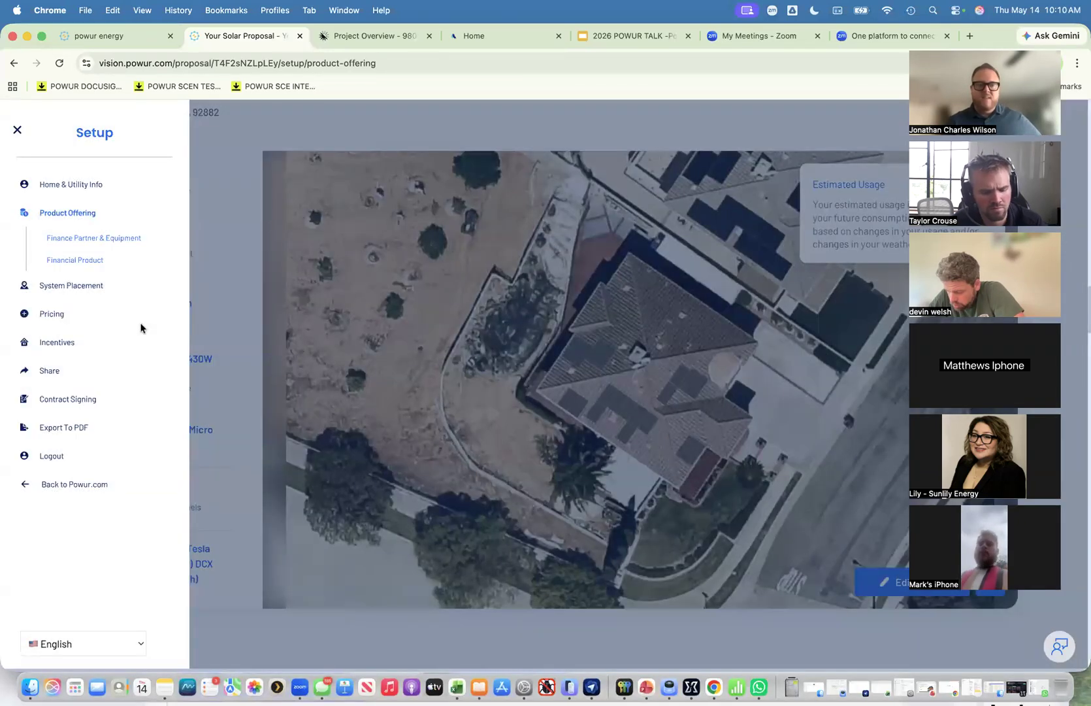
# Open the proposal's System Pricing overview and examine the cost breakdown, including sales tax, margin and total cost per watt.
pyautogui.click(253, 317)
pyautogui.click(17, 127)
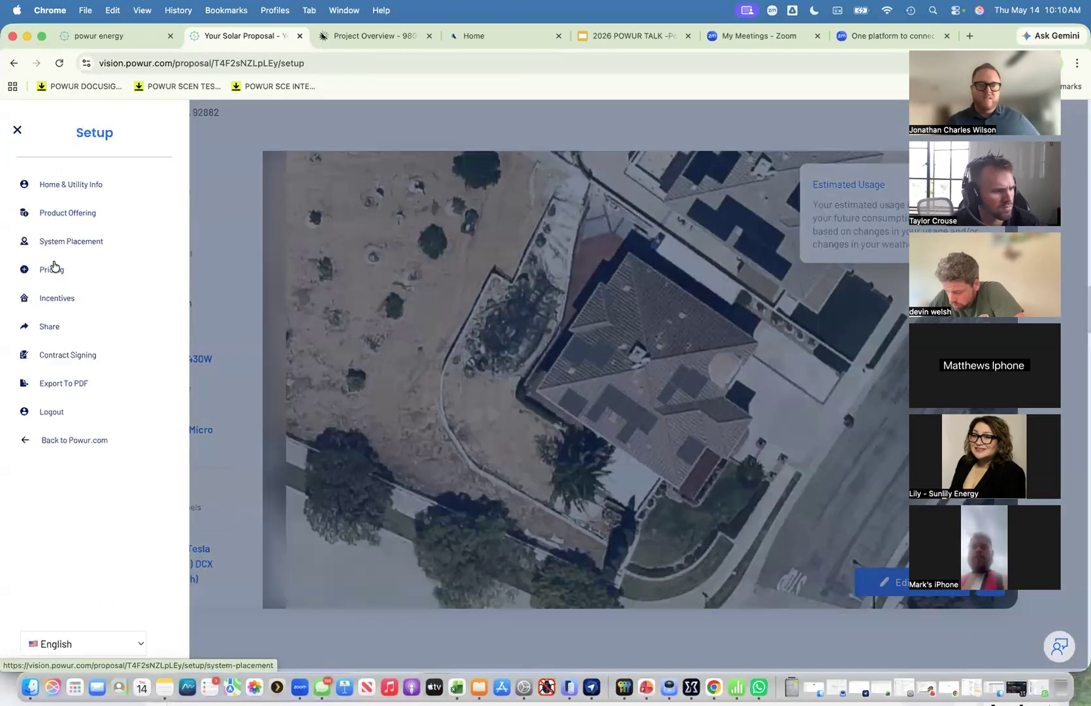
pyautogui.click(54, 268)
pyautogui.click(73, 316)
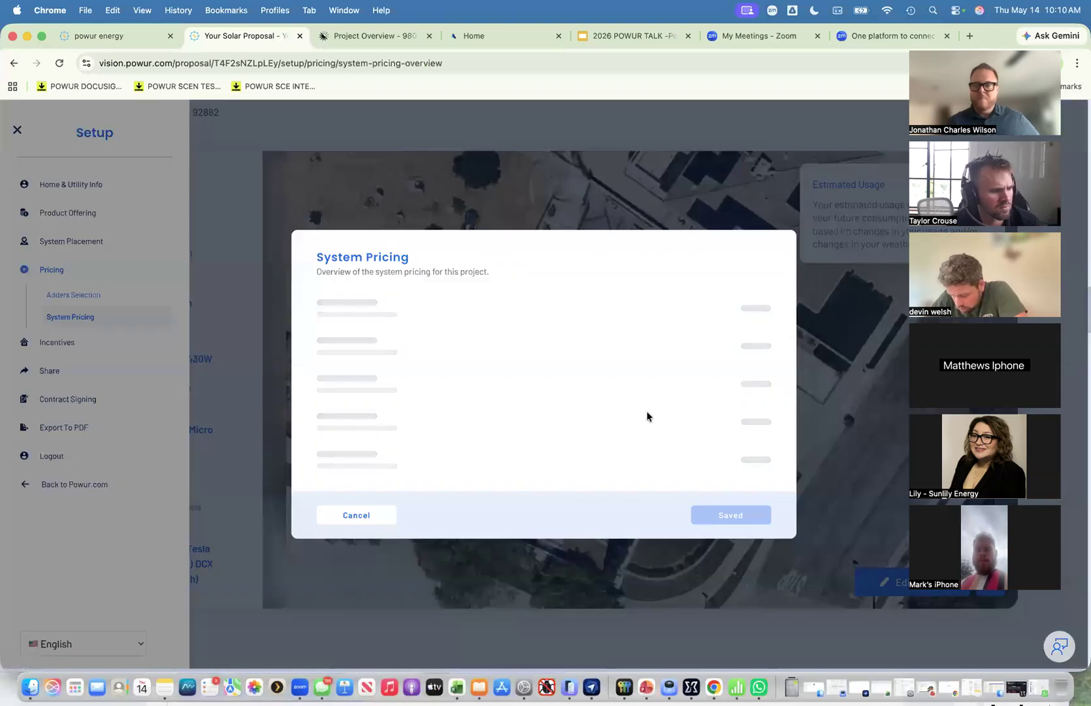
pyautogui.scroll(-5, 729, 482)
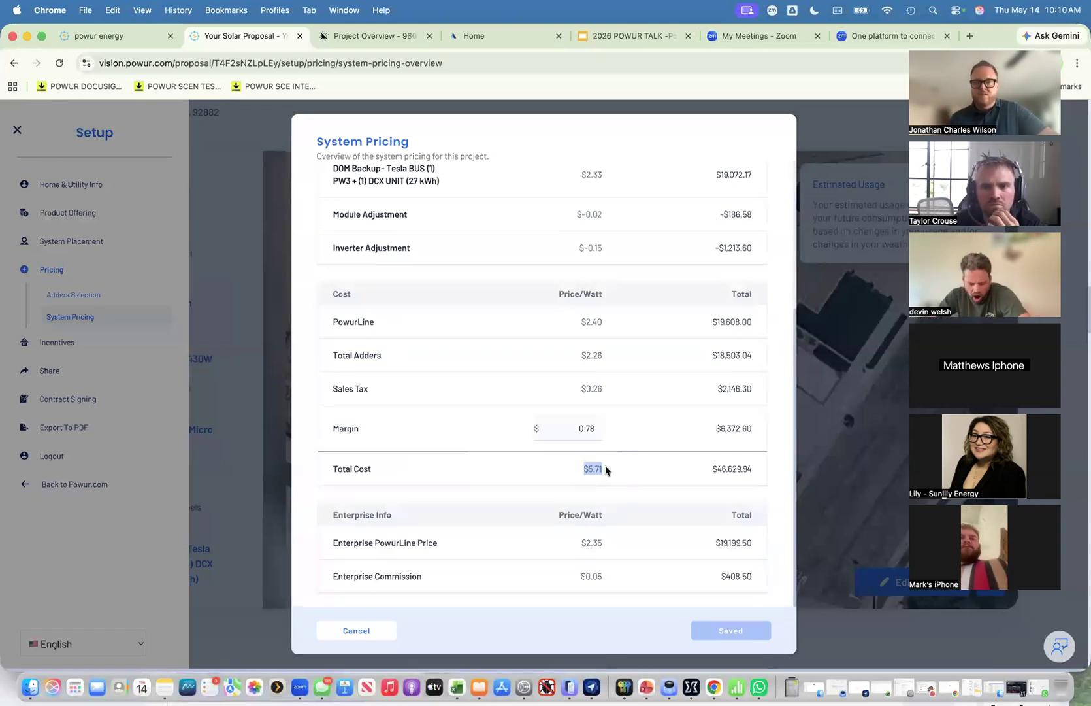
pyautogui.click(604, 388)
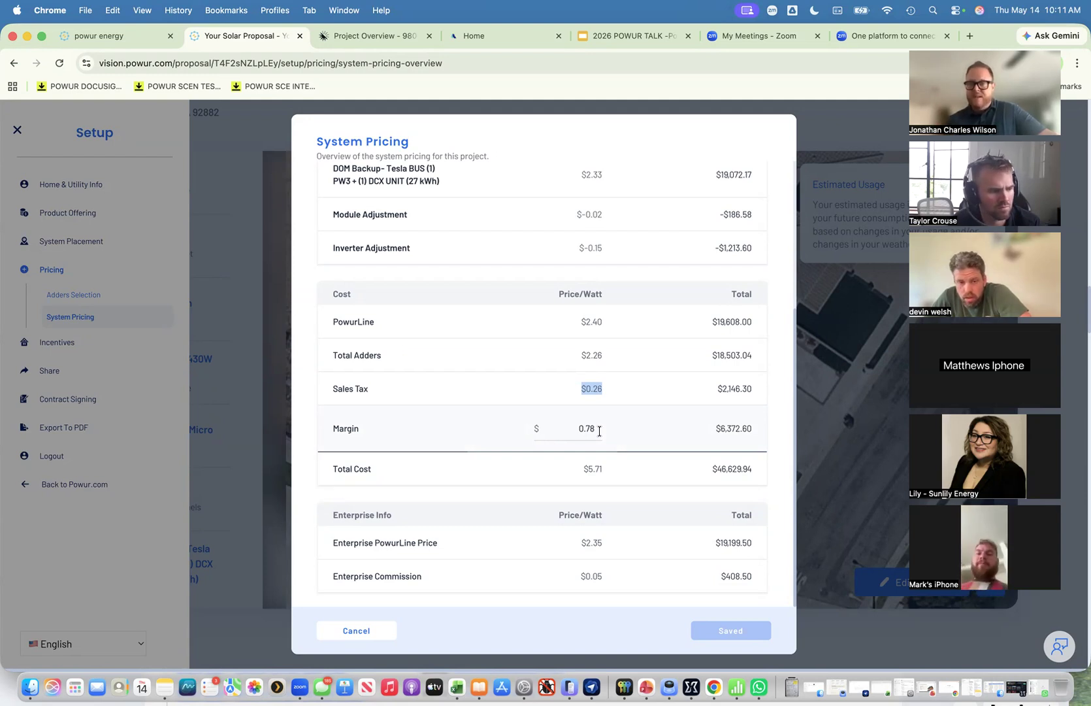
pyautogui.click(609, 395)
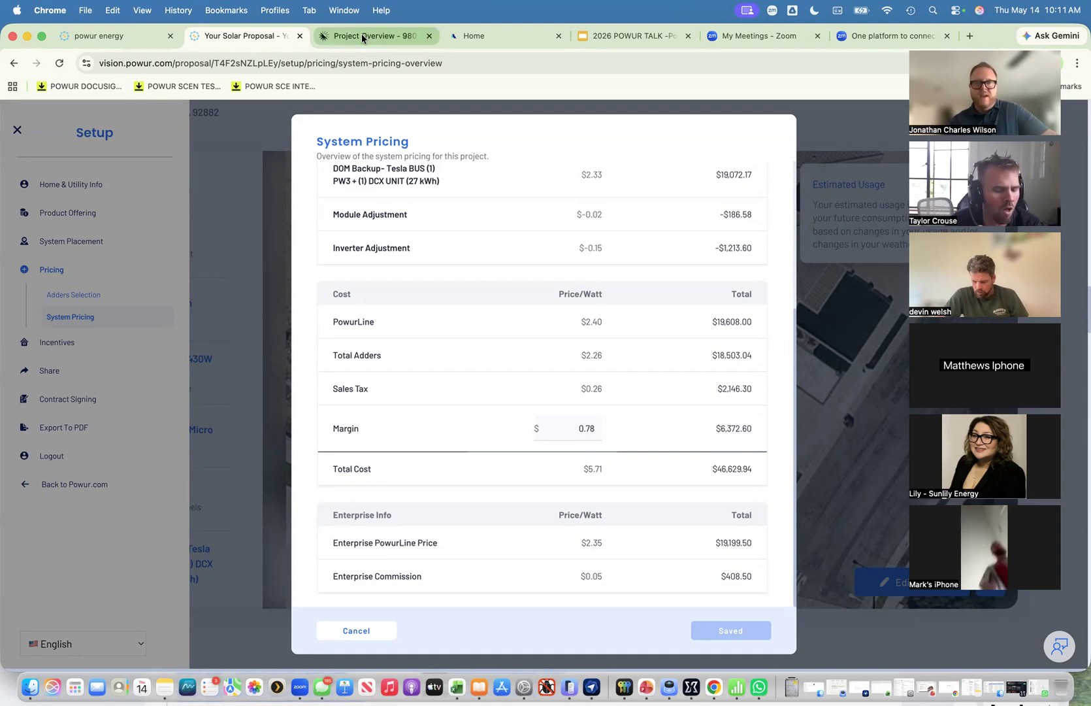
# Return to the project's proposals, open Aurora - ENFIN 3.5 in Aurora Solar, and close the duplicate project tab.
pyautogui.click(141, 34)
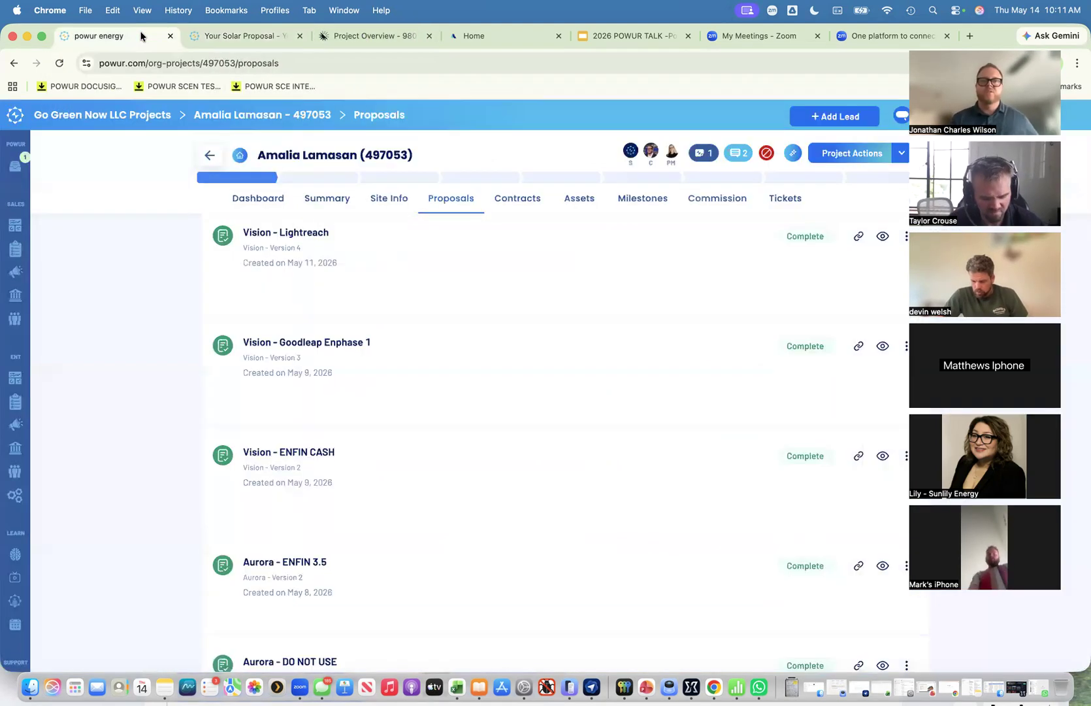
pyautogui.scroll(-2, 533, 371)
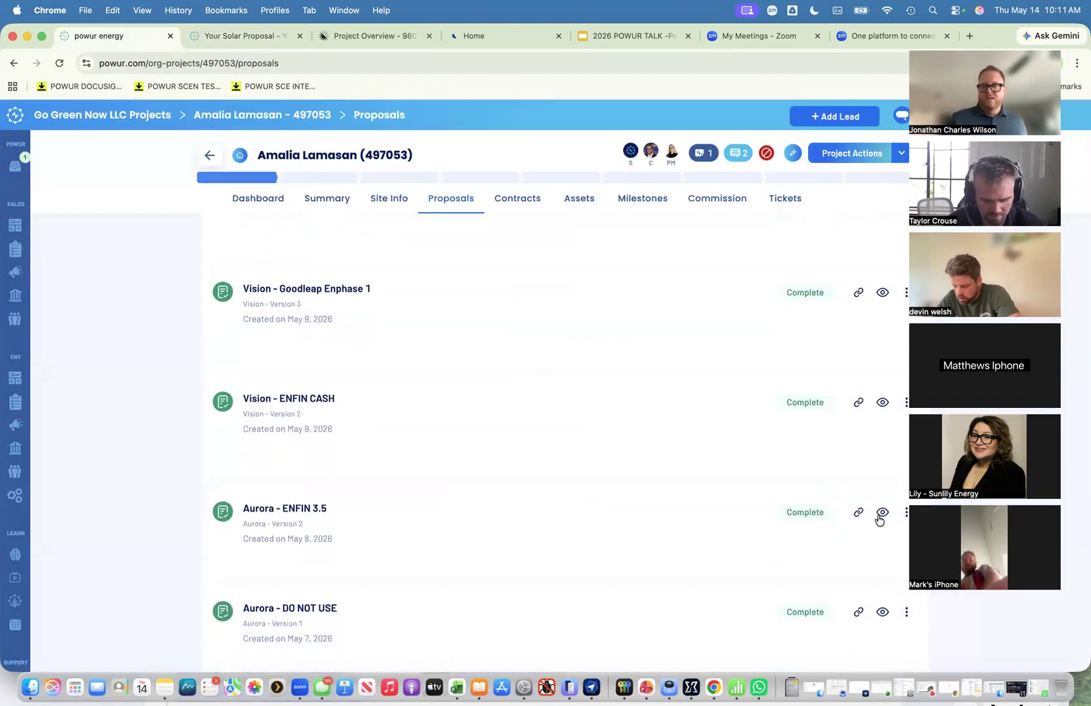
pyautogui.click(882, 512)
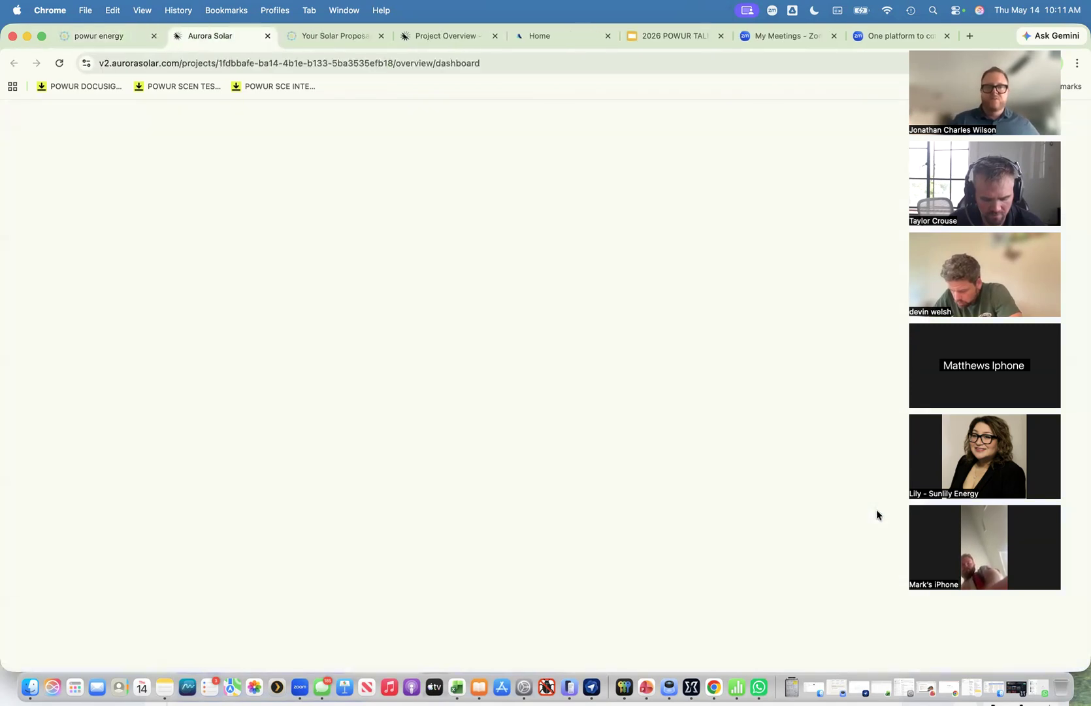
pyautogui.click(495, 36)
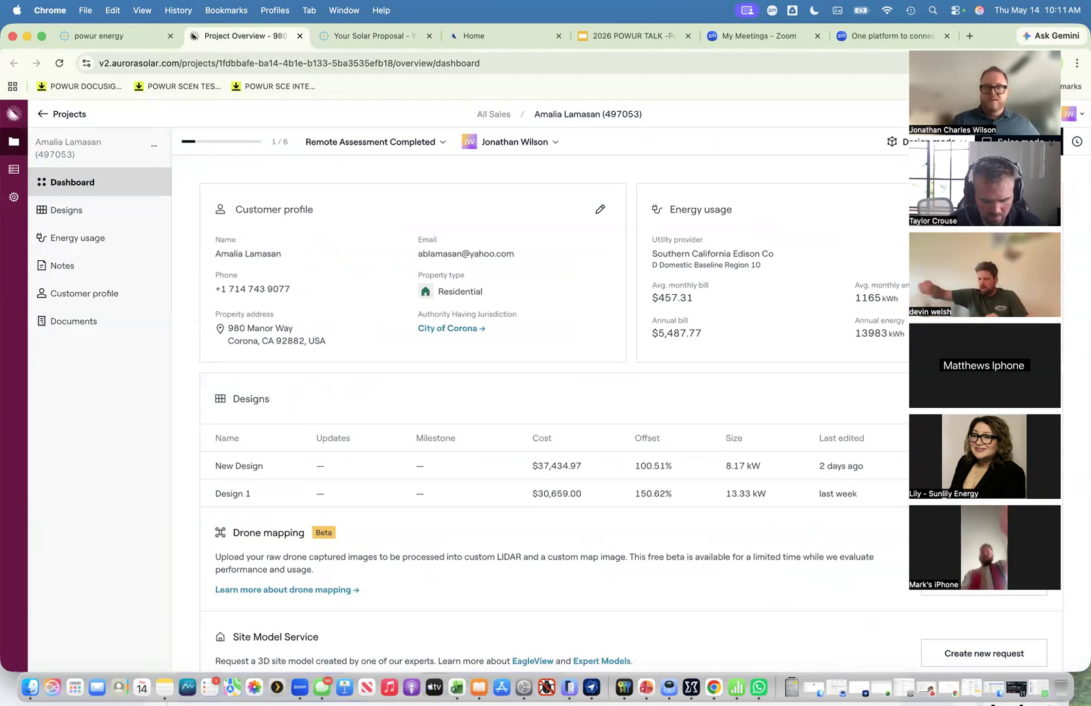
pyautogui.moveTo(1022, 40); pyautogui.dragTo(1042, 142)
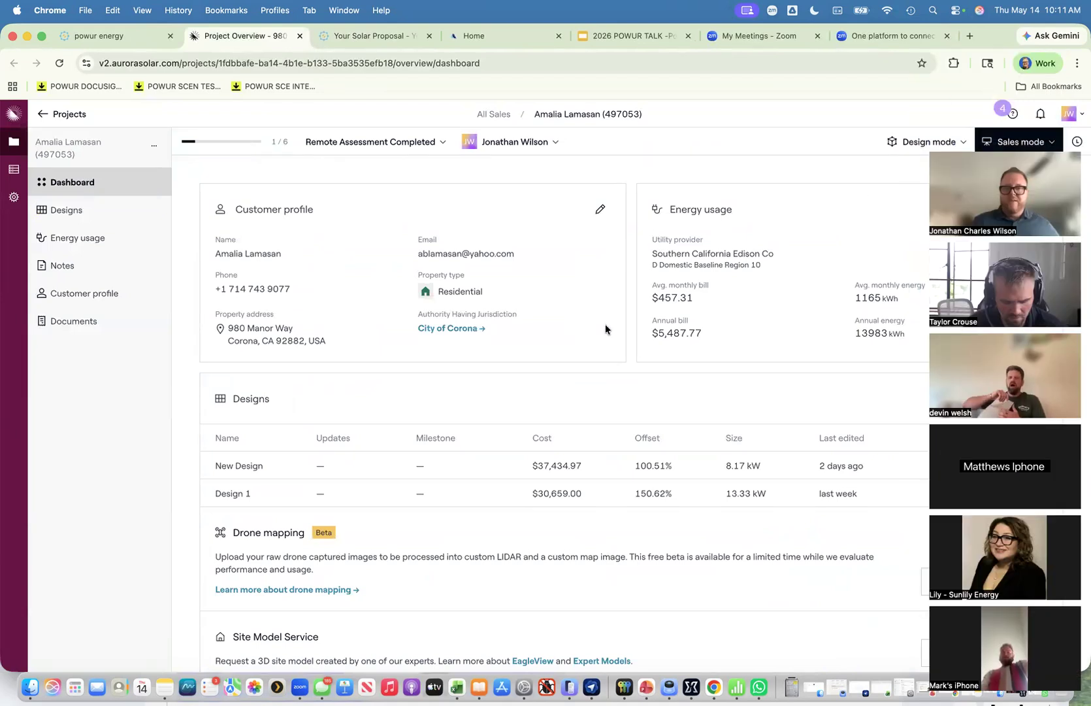
# Open New Design, start manual module placement, and check the solar panel choices, keeping Q.TRON BLK M-G2.C1+/AC 430.
pyautogui.click(285, 460)
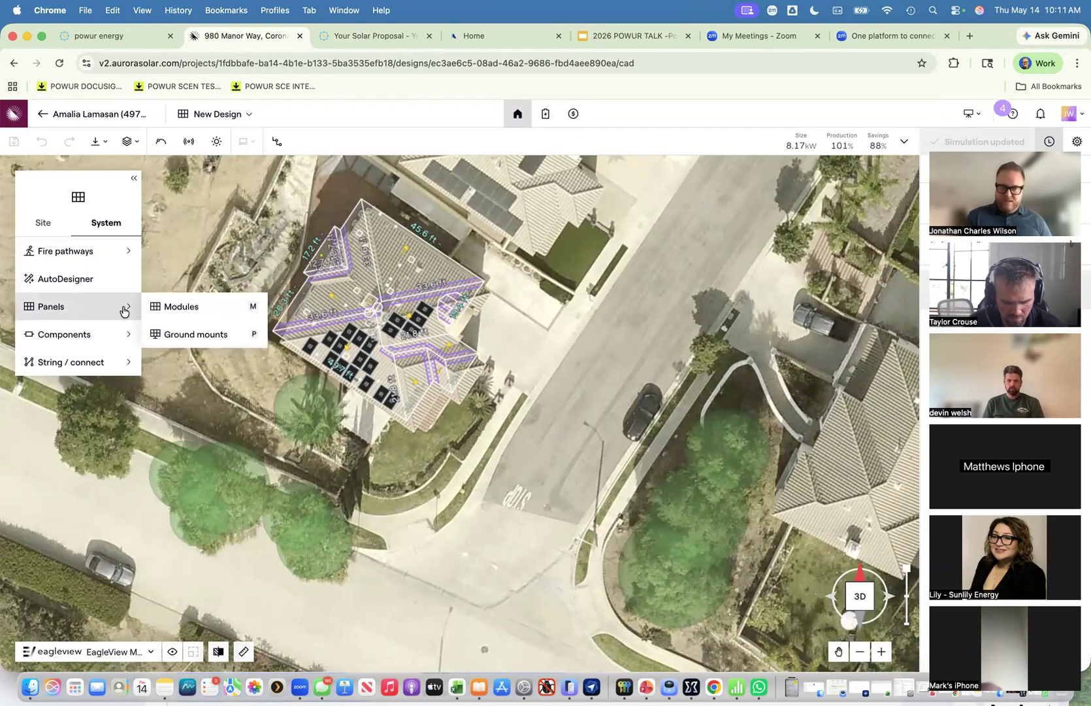
pyautogui.click(164, 308)
pyautogui.click(566, 224)
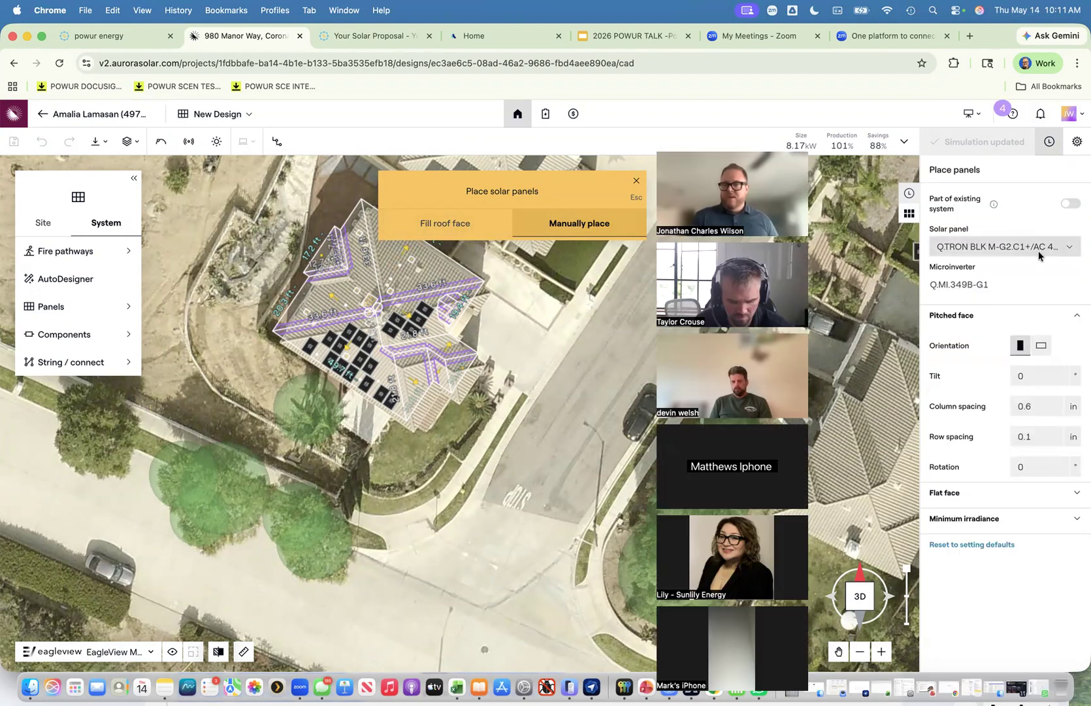
pyautogui.click(1062, 249)
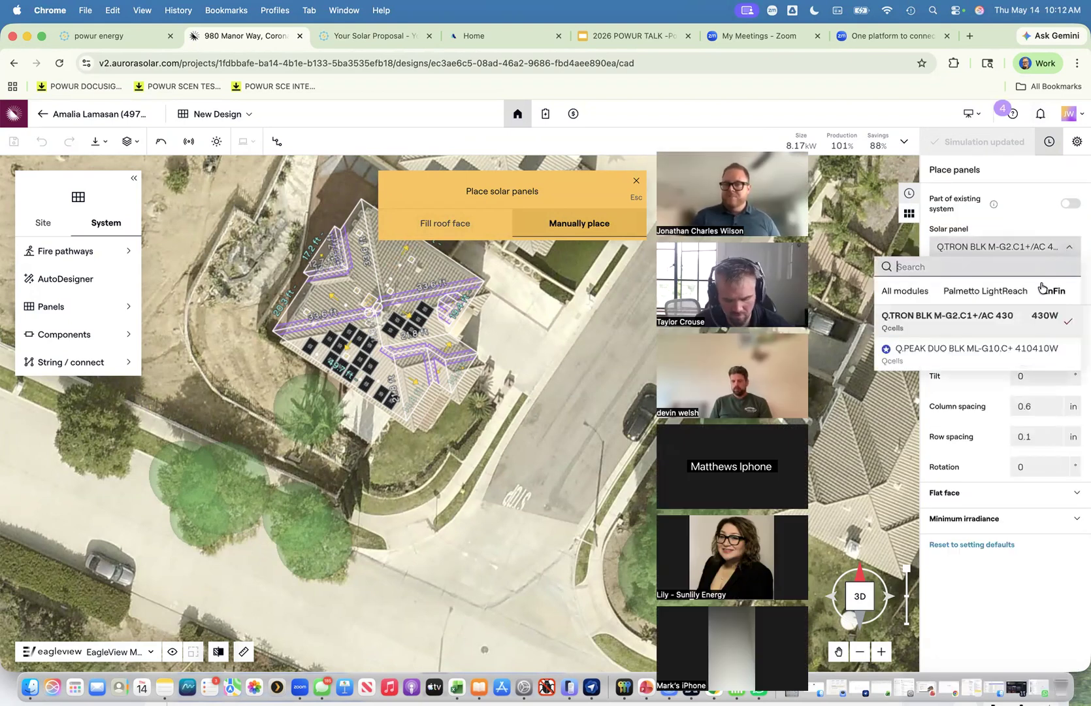
pyautogui.click(1039, 324)
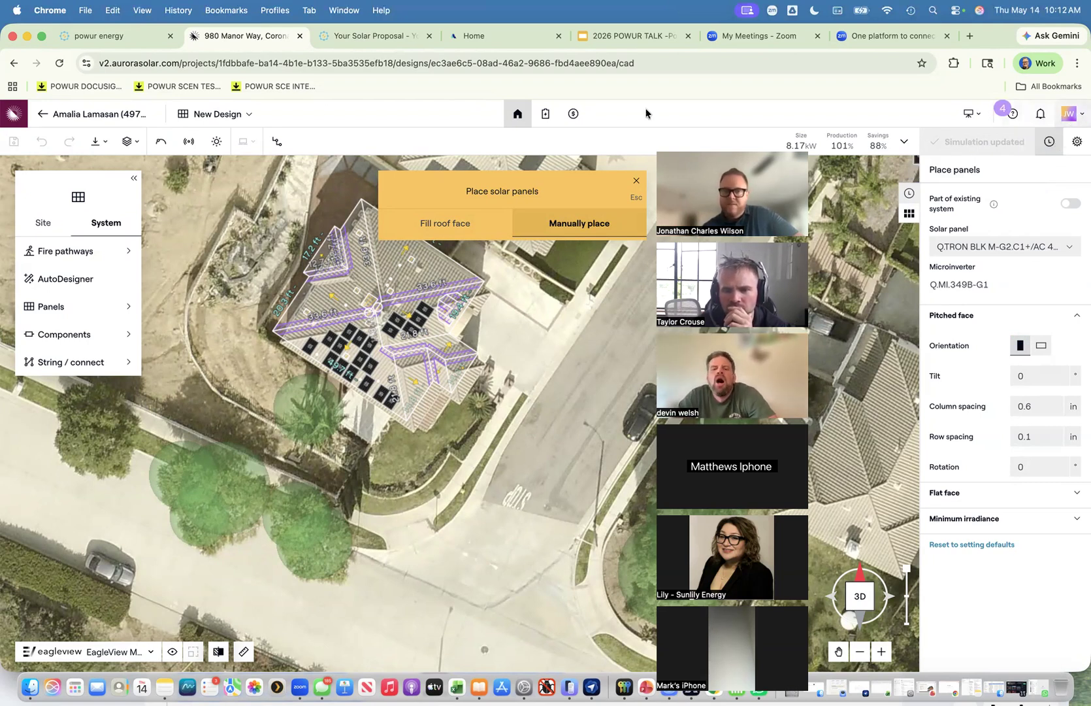
# Return to the project dashboard and open New Design in sales mode.
pyautogui.click(44, 114)
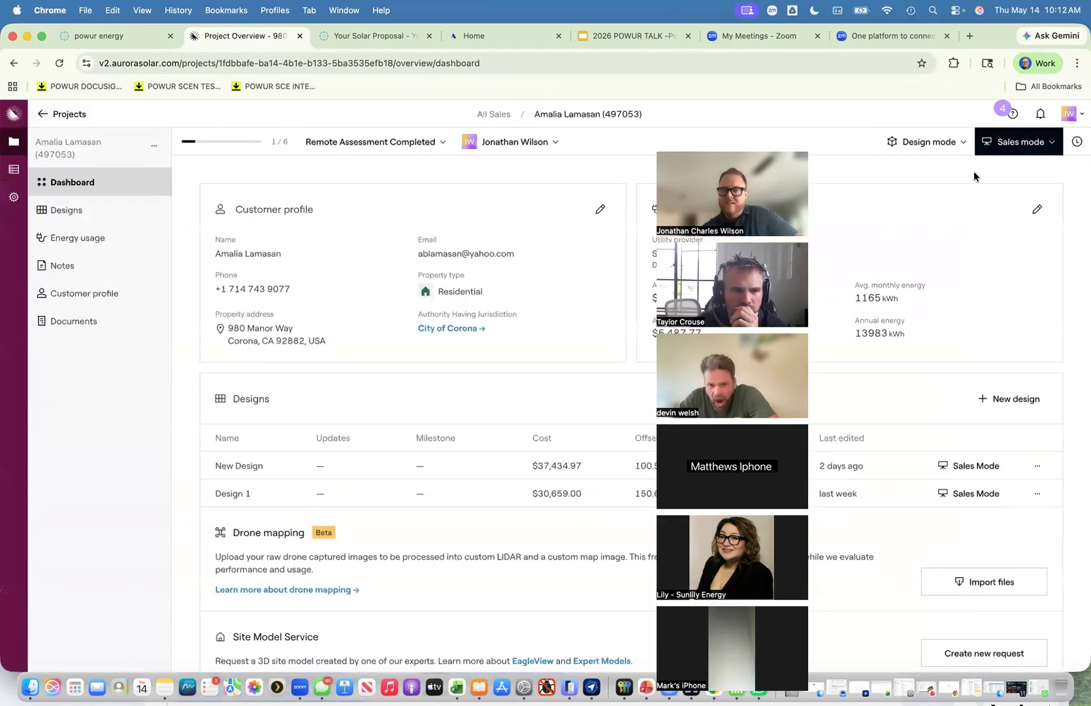
pyautogui.click(988, 141)
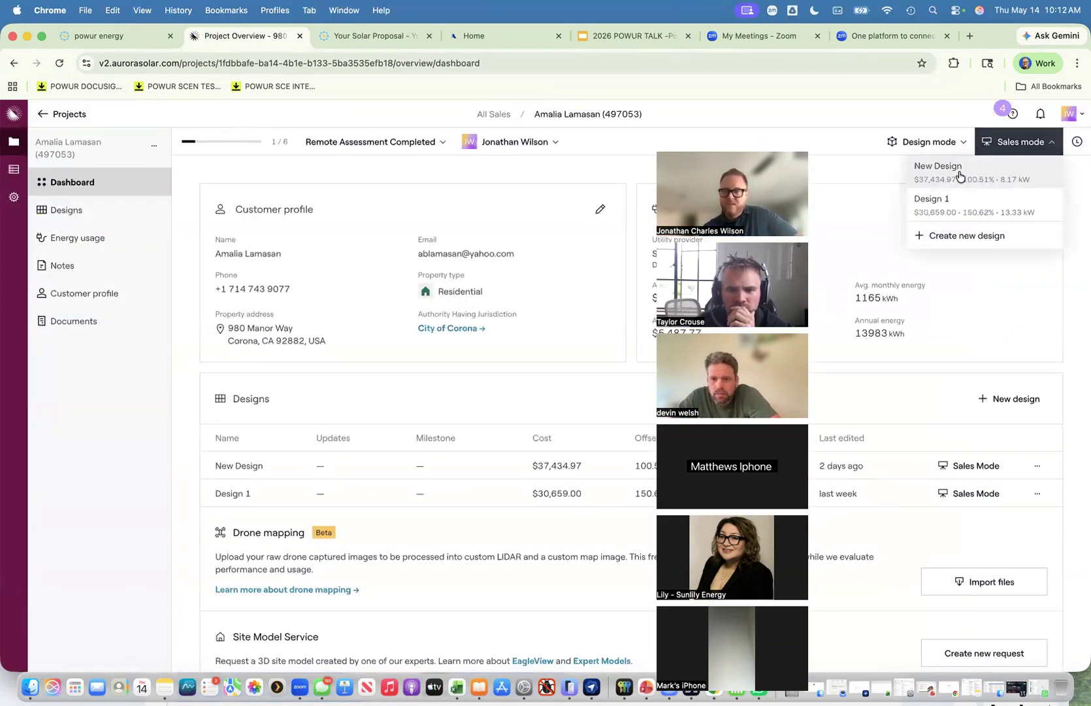
pyautogui.click(963, 173)
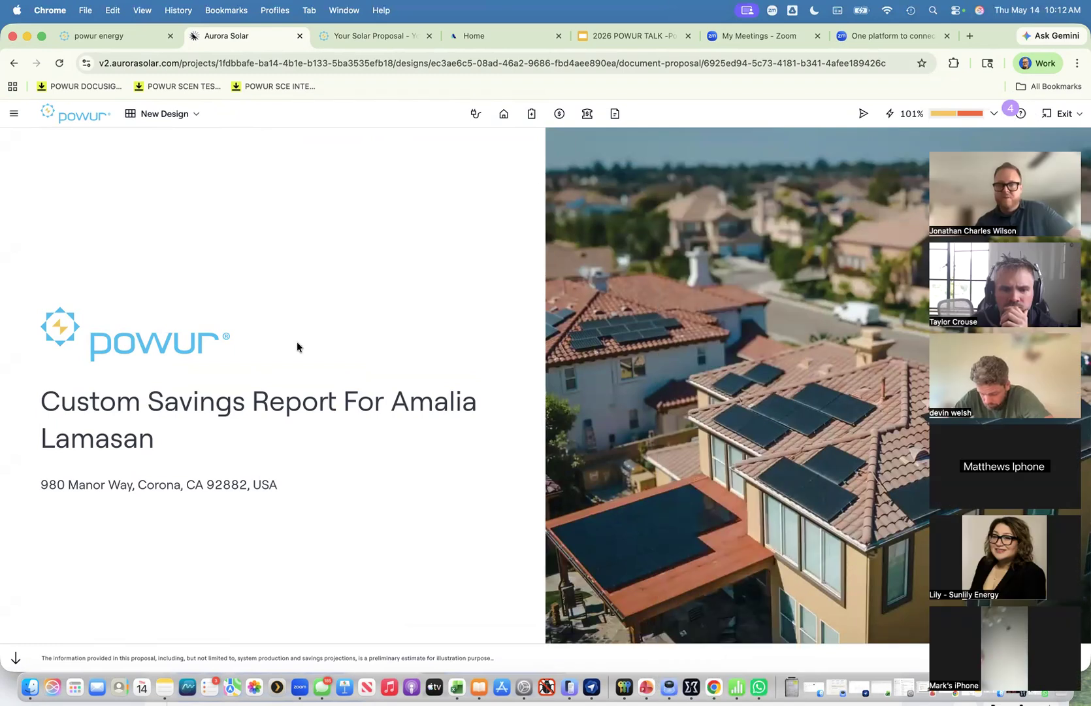
# Read the proposal from the cover through the company and how-solar-works sections to the solar design breakdown.
pyautogui.scroll(-15, 375, 314)
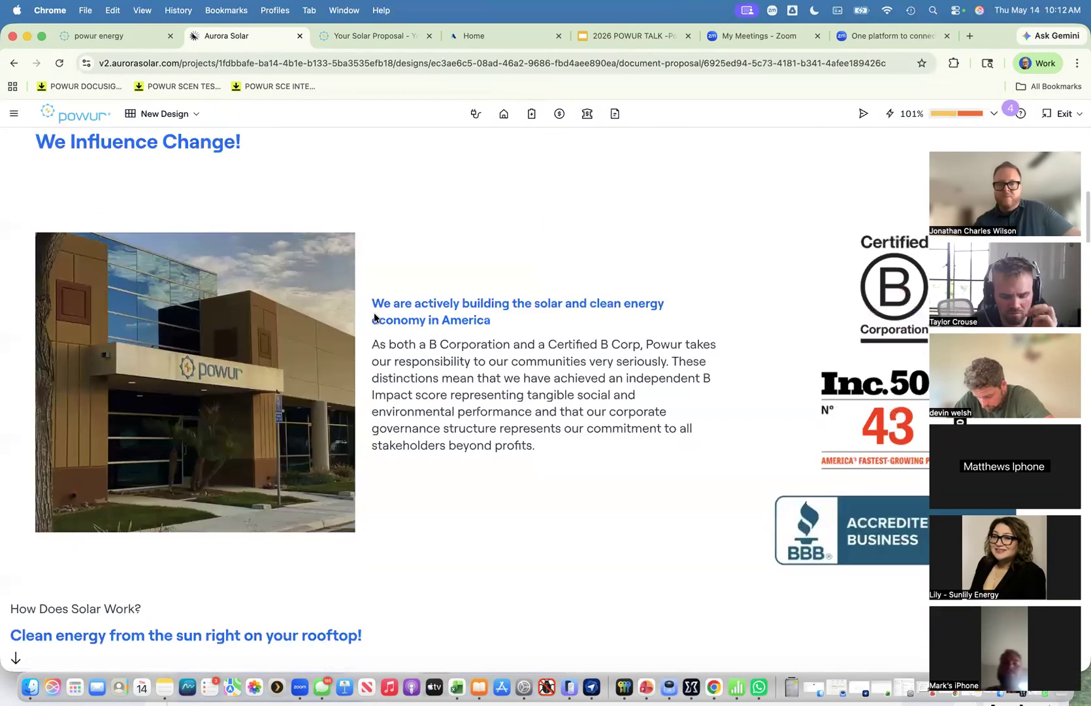
pyautogui.scroll(1, 373, 339)
pyautogui.scroll(-10, 442, 350)
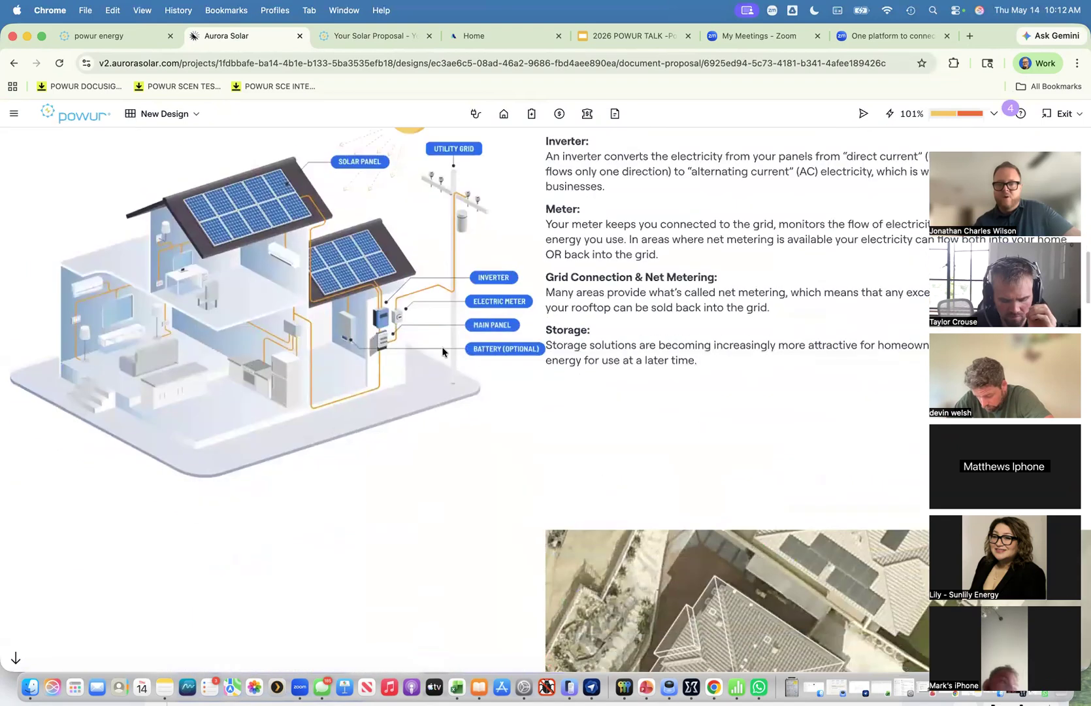
pyautogui.scroll(-2, 441, 351)
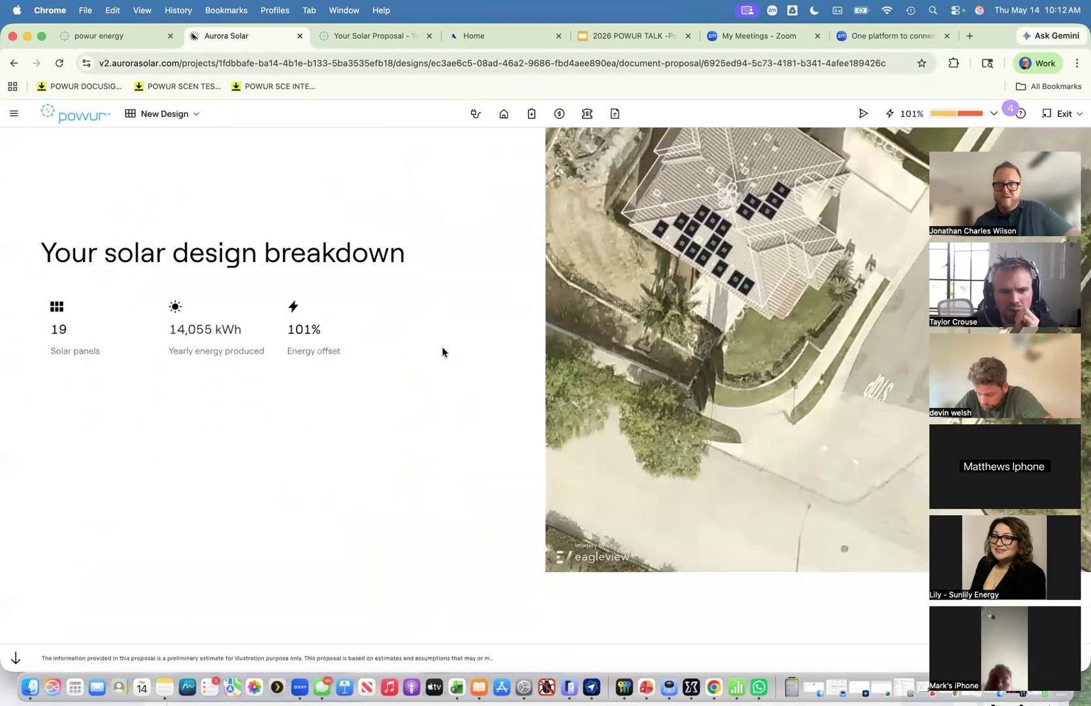
pyautogui.scroll(2, 441, 351)
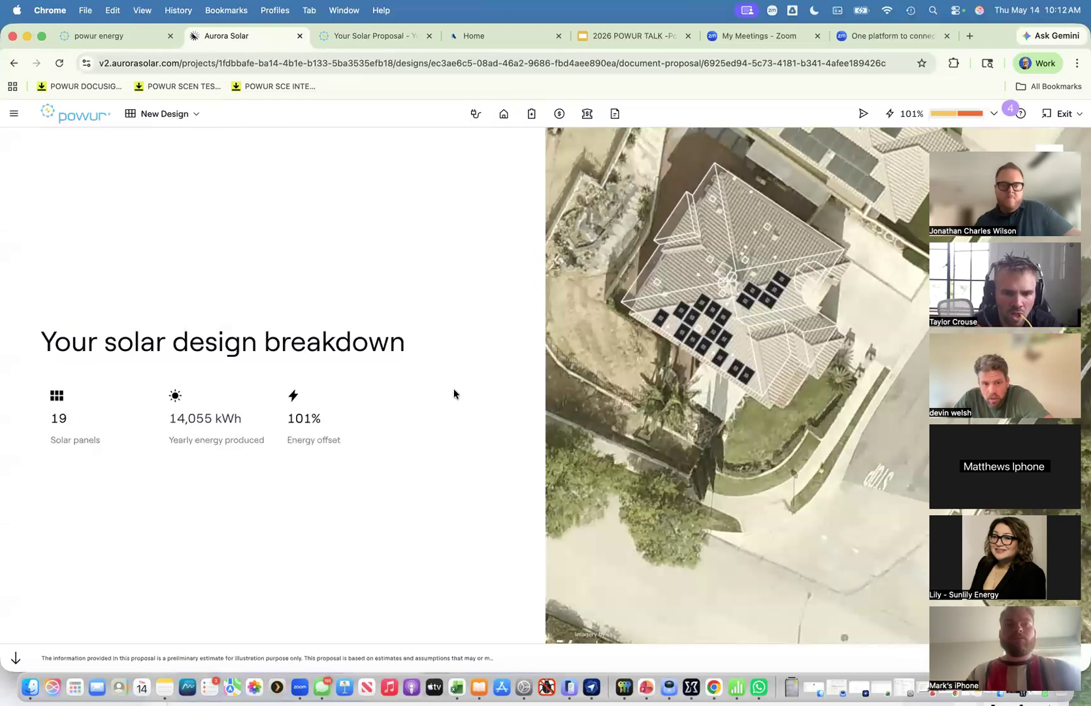
pyautogui.scroll(-2, 451, 392)
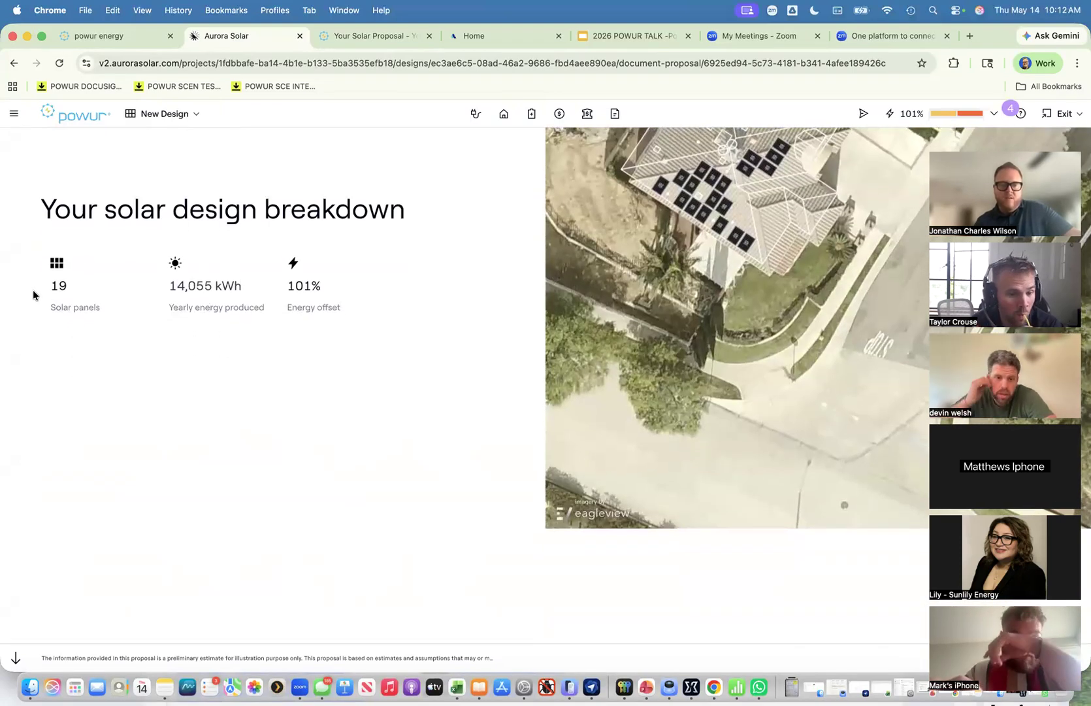
pyautogui.scroll(2, 381, 359)
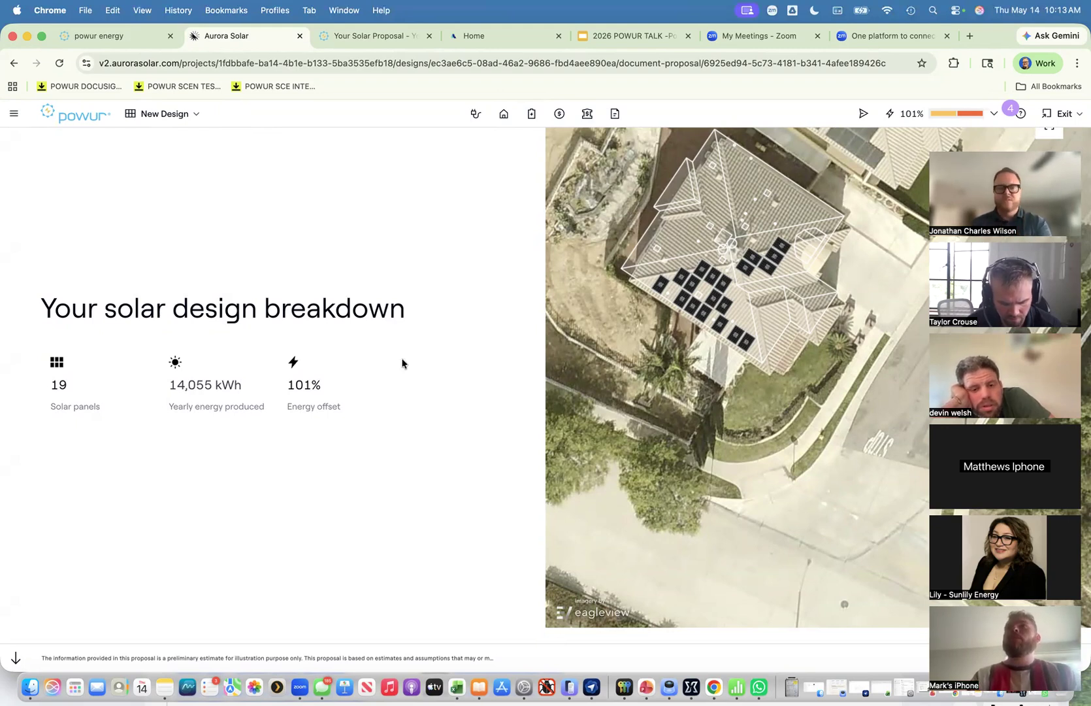
# Examine the proposal's energy usage, Smart Energy Levelized PPA financing, pre- and post-solar costs, and equipment list.
pyautogui.scroll(-5, 470, 365)
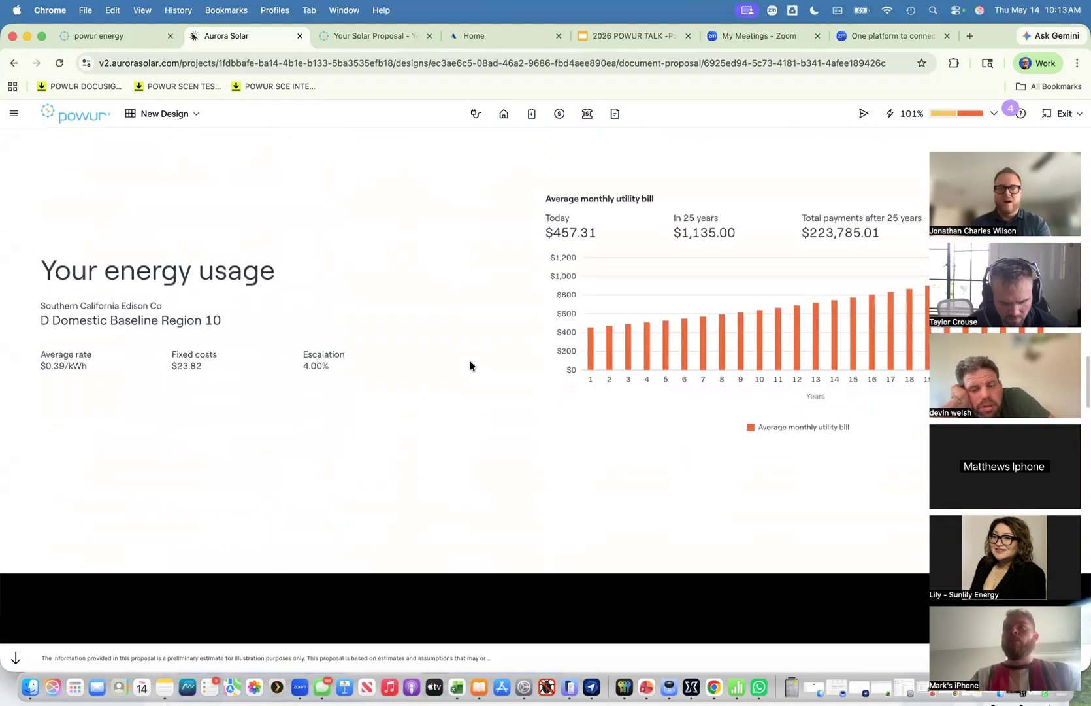
pyautogui.scroll(-3, 470, 366)
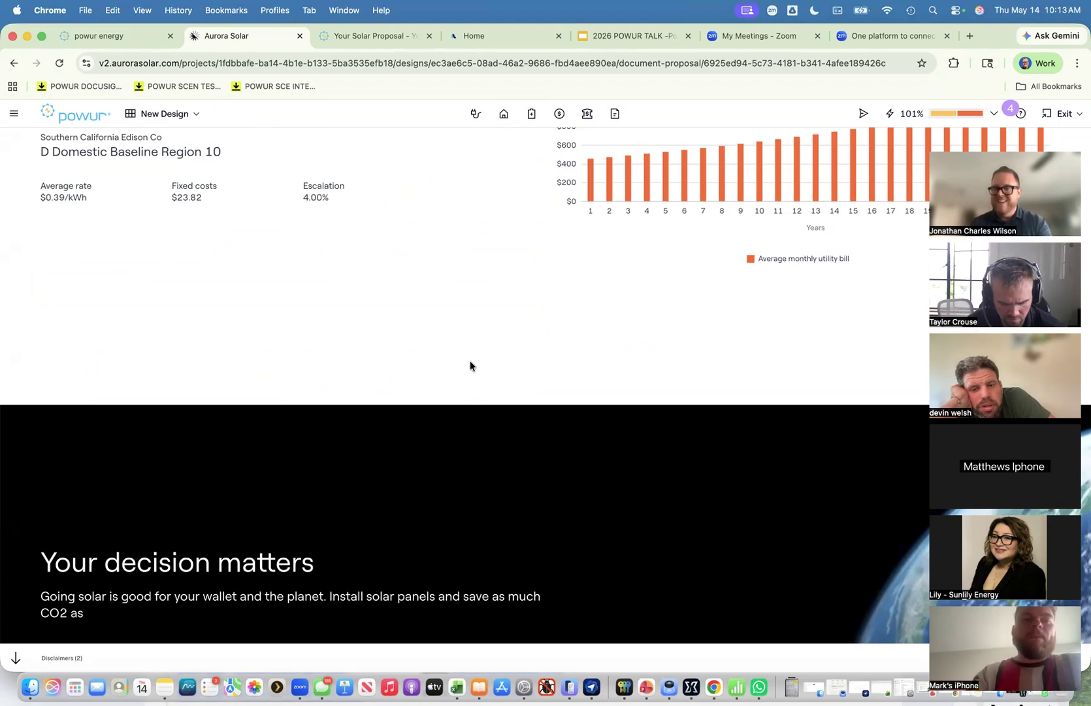
pyautogui.scroll(-10, 470, 365)
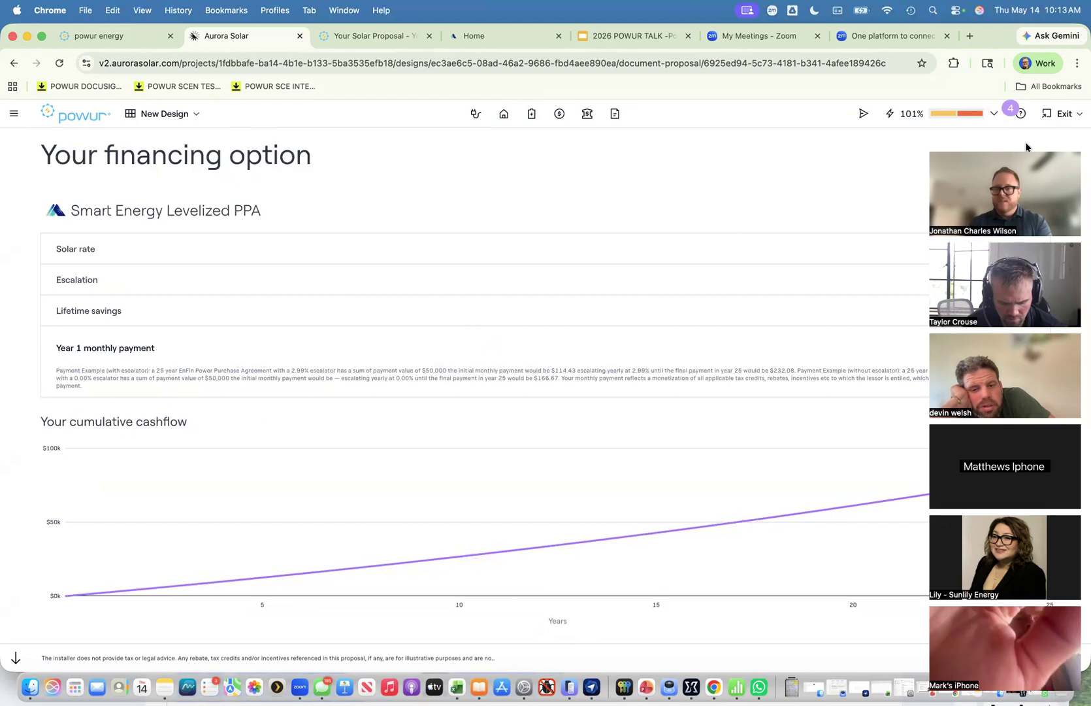
pyautogui.moveTo(432, 168); pyautogui.dragTo(127, 96)
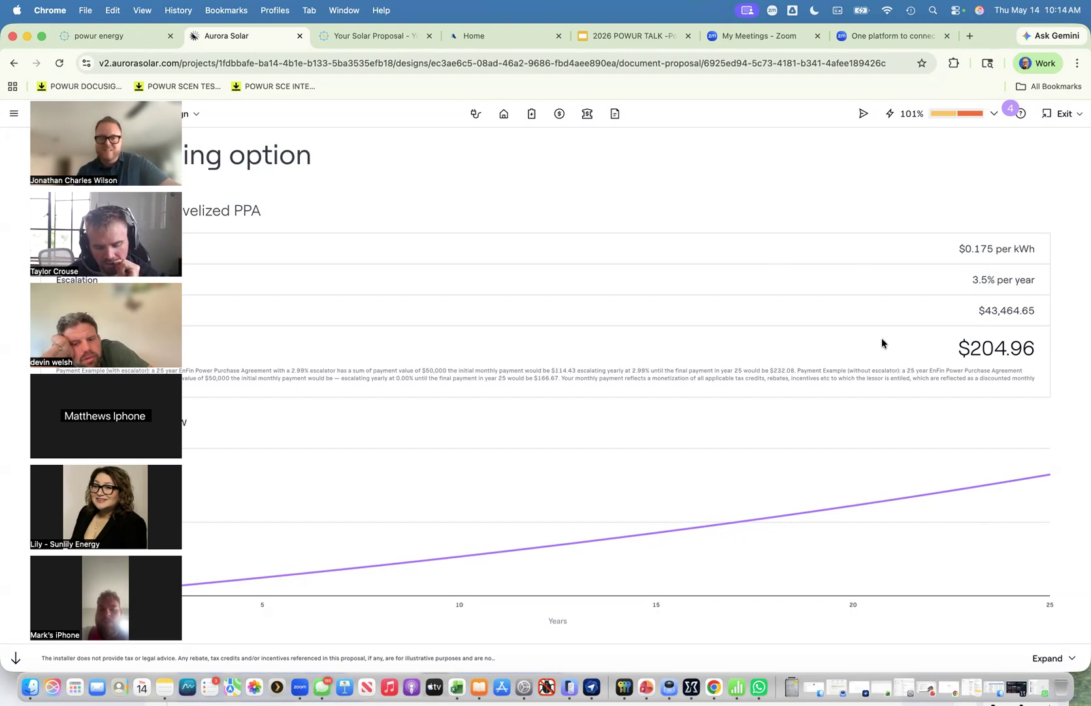
pyautogui.scroll(-8, 882, 343)
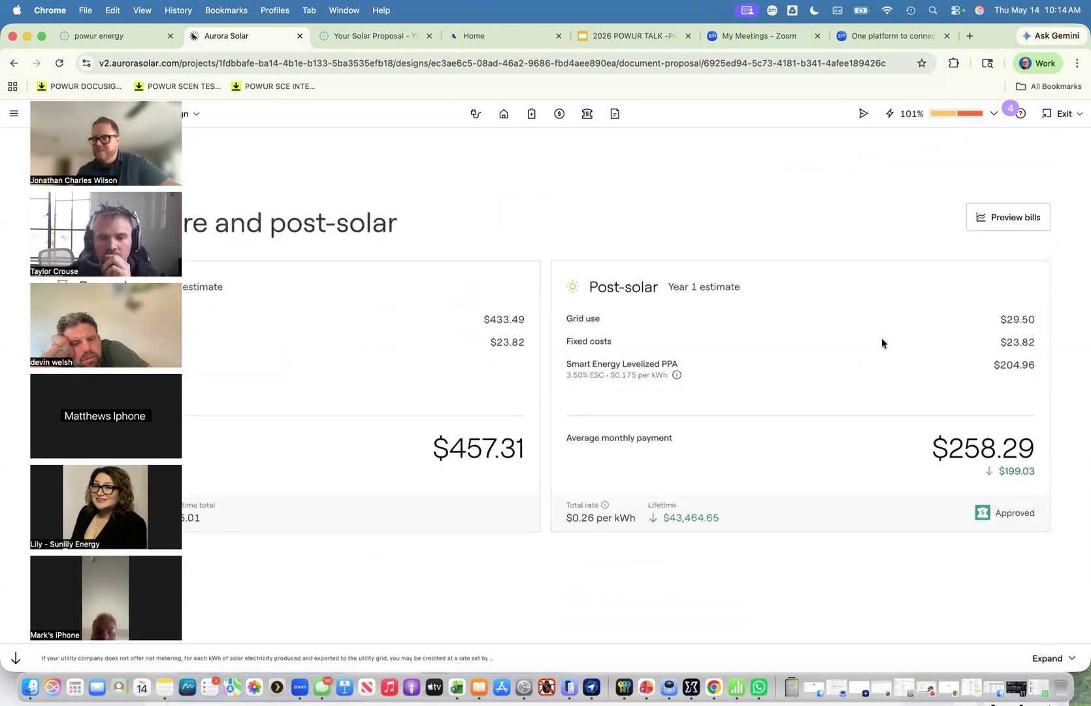
pyautogui.scroll(-5, 881, 343)
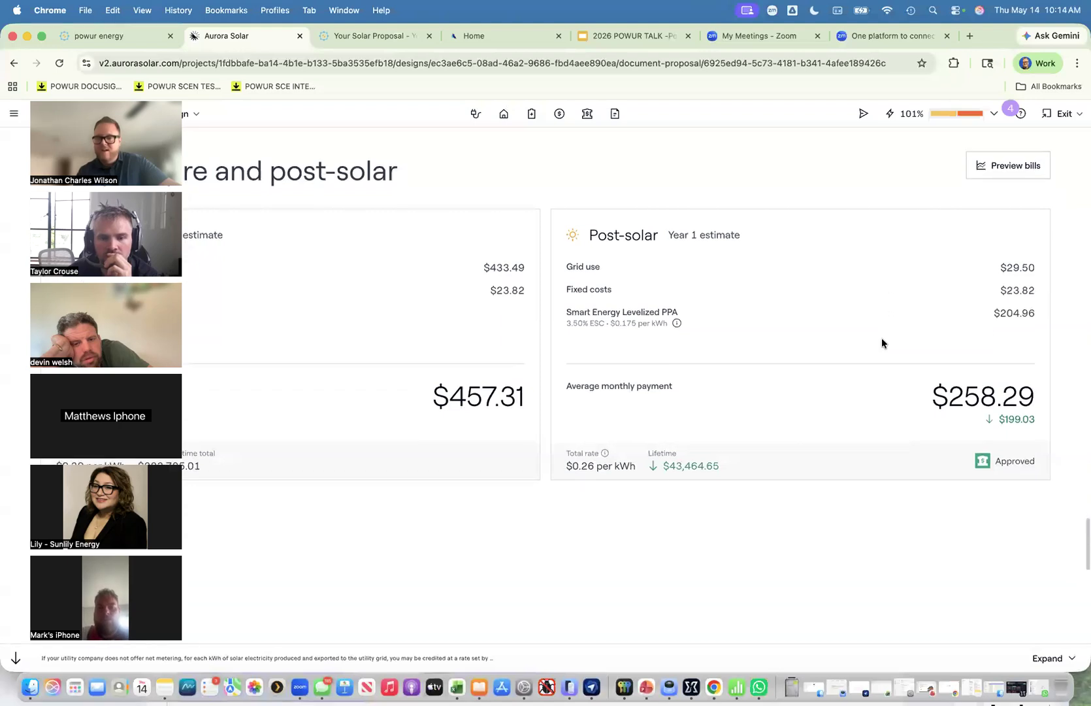
pyautogui.scroll(-5, 882, 339)
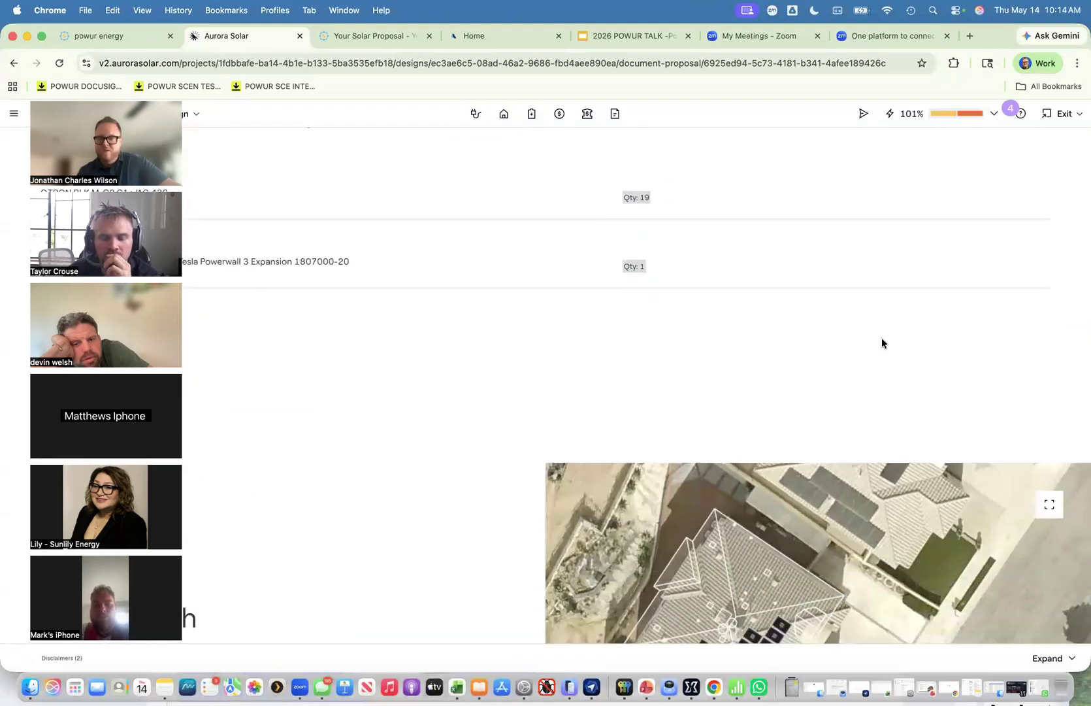
pyautogui.scroll(10, 881, 343)
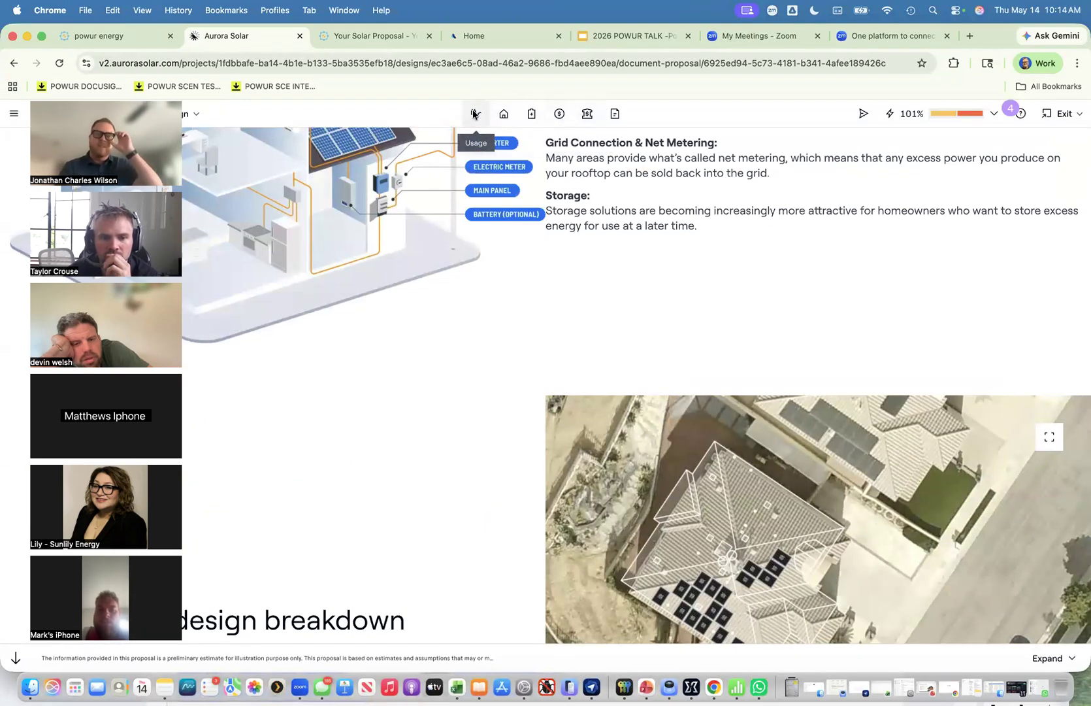
# Open the design's storage settings, choose a 5% backup reserve, and keep Energy arbitrage as the consumption schedule.
pyautogui.click(530, 115)
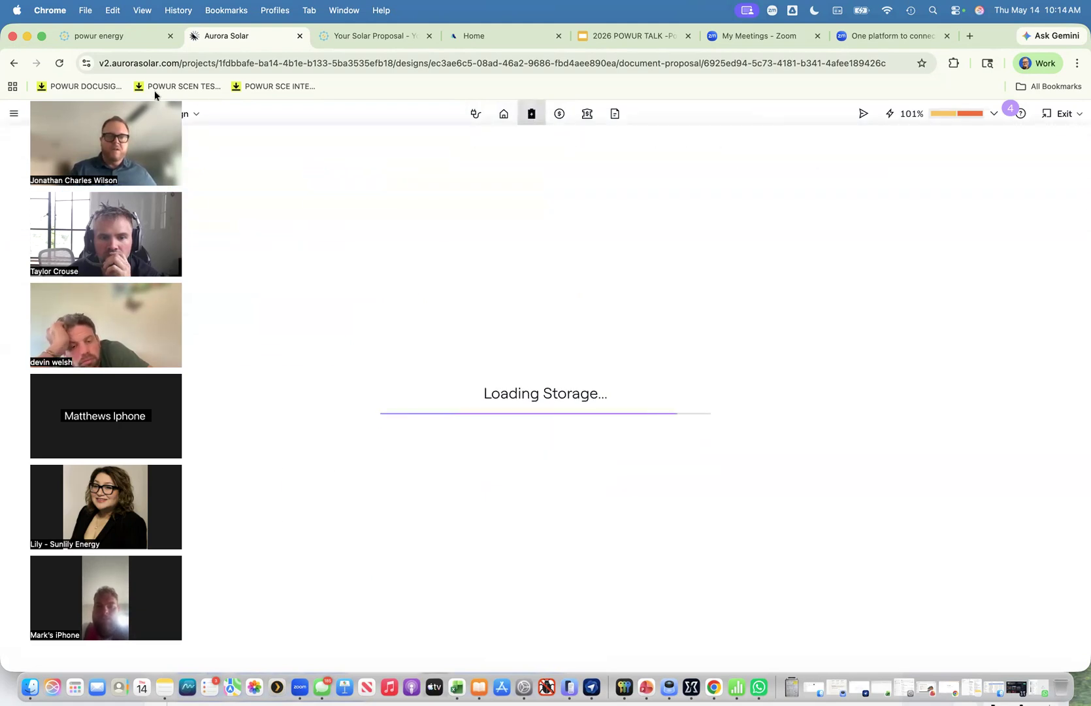
pyautogui.moveTo(154, 90); pyautogui.dragTo(985, 83)
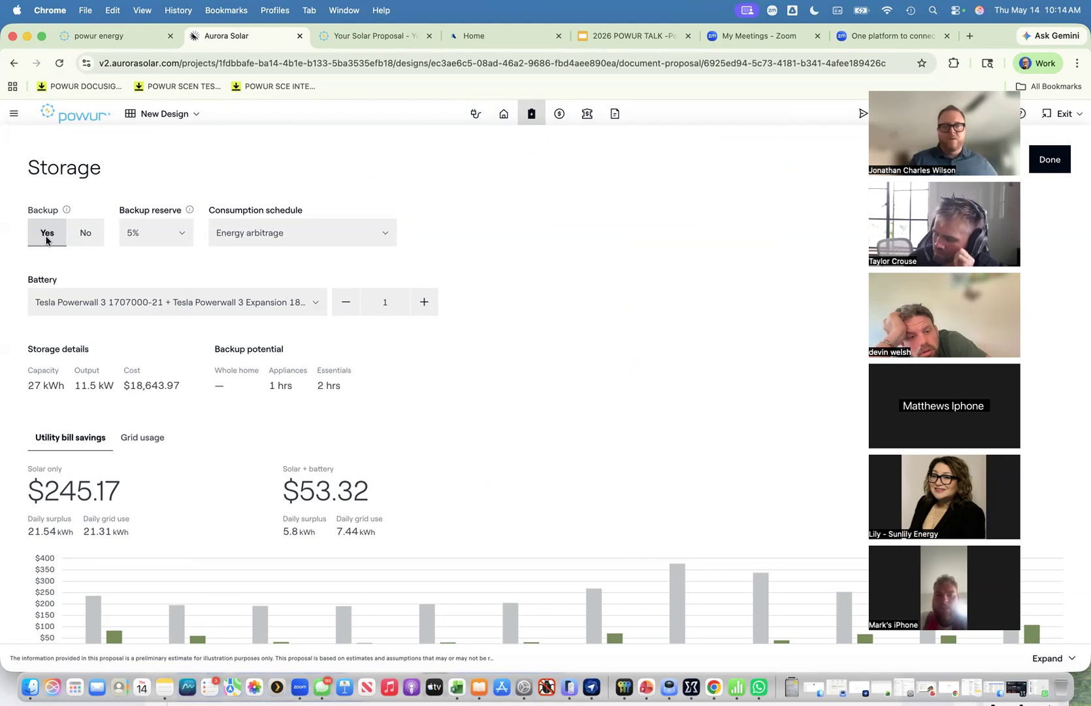
pyautogui.click(160, 233)
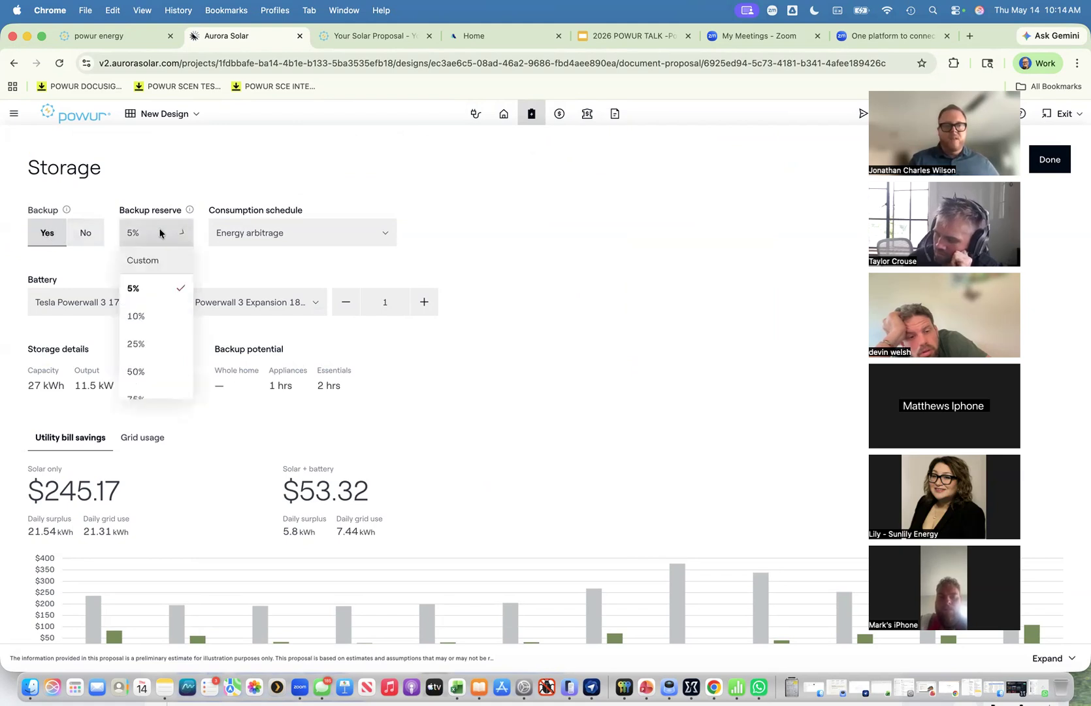
pyautogui.click(151, 287)
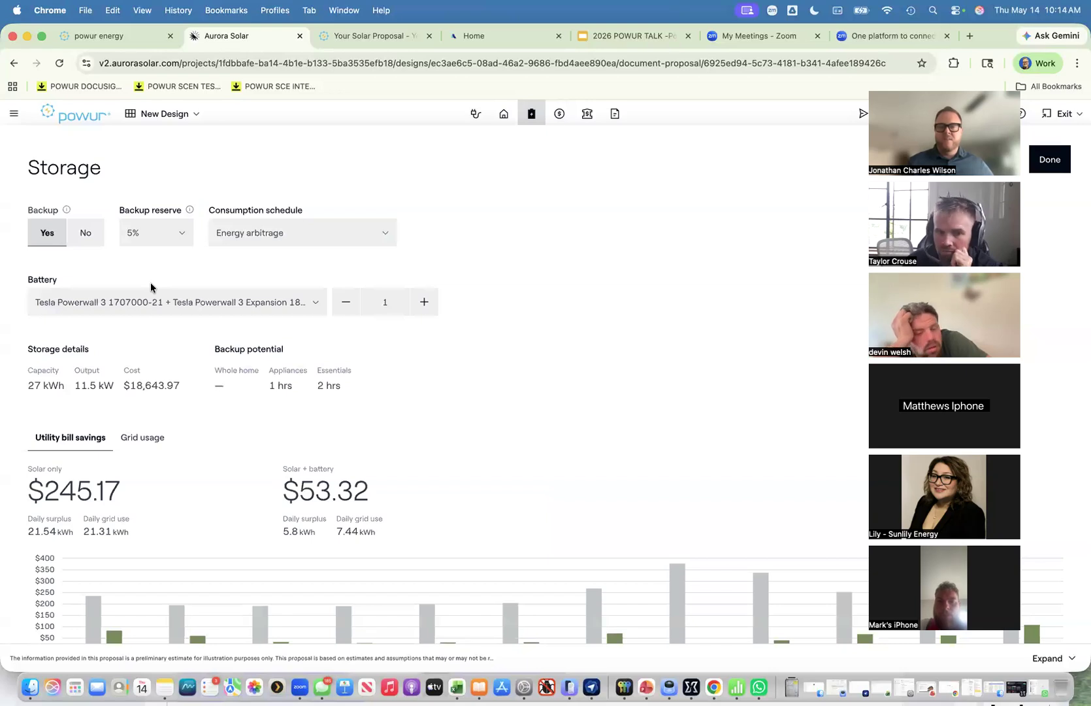
pyautogui.click(360, 235)
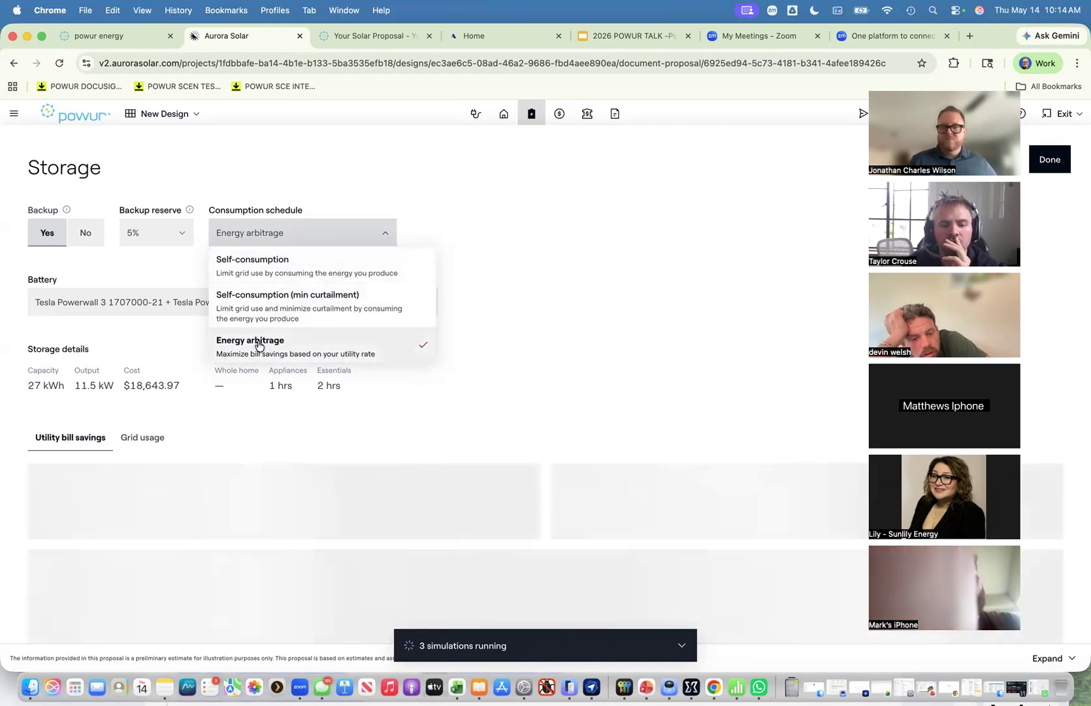
pyautogui.click(493, 320)
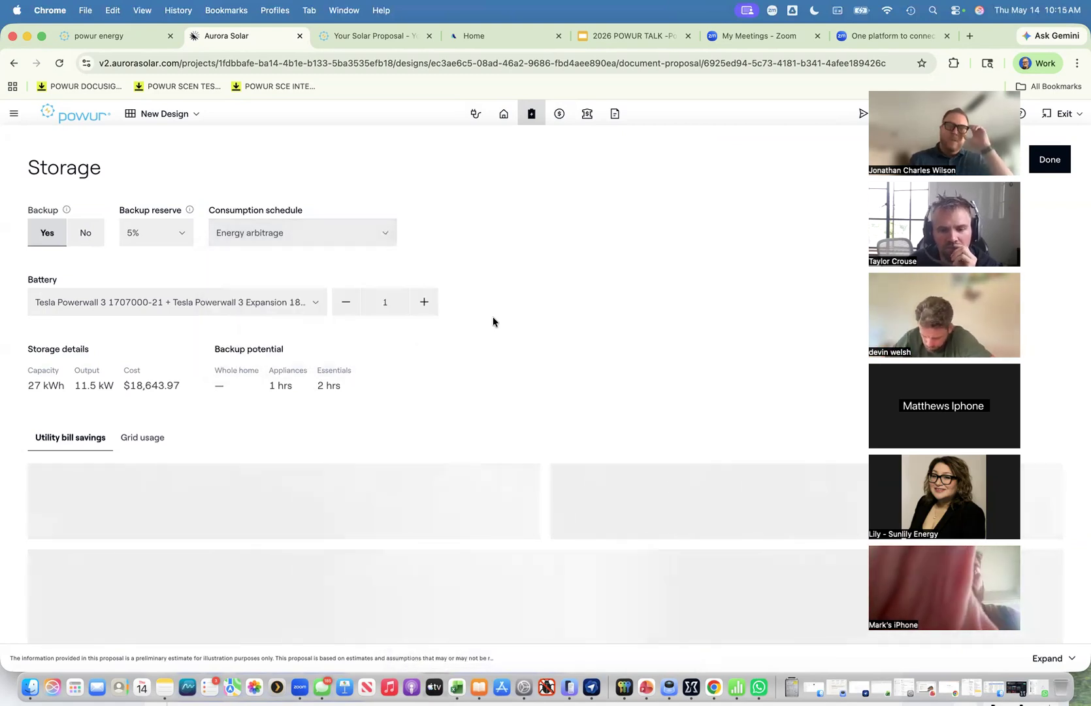
pyautogui.click(307, 302)
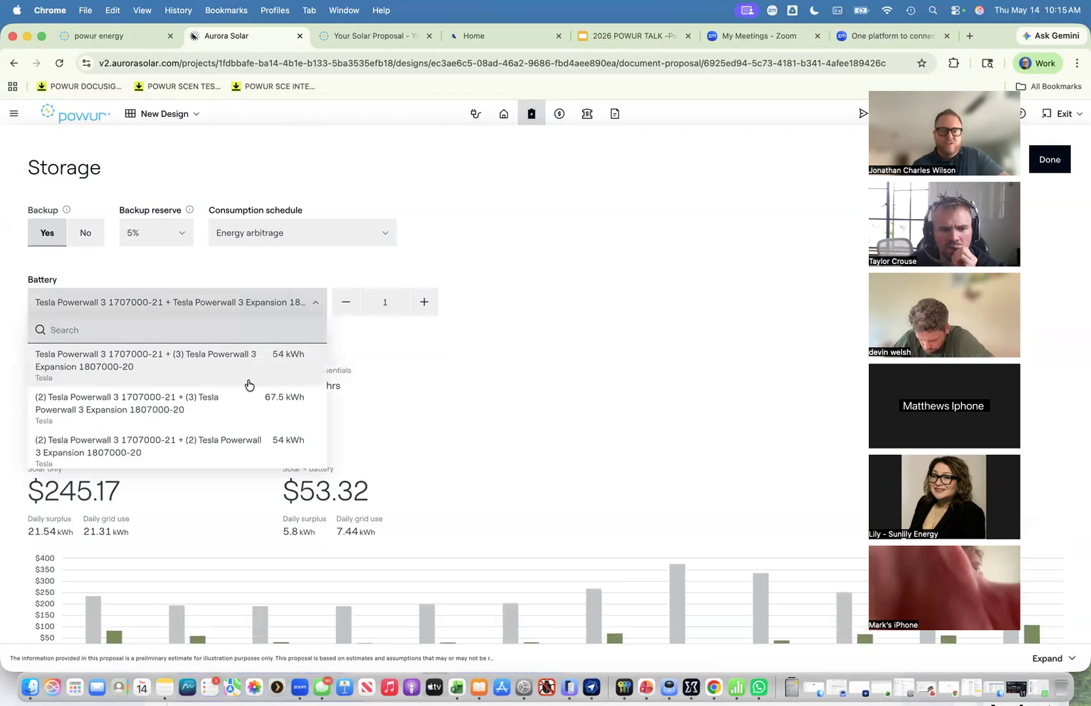
pyautogui.scroll(-3, 249, 384)
pyautogui.scroll(2, 250, 384)
pyautogui.scroll(-5, 250, 384)
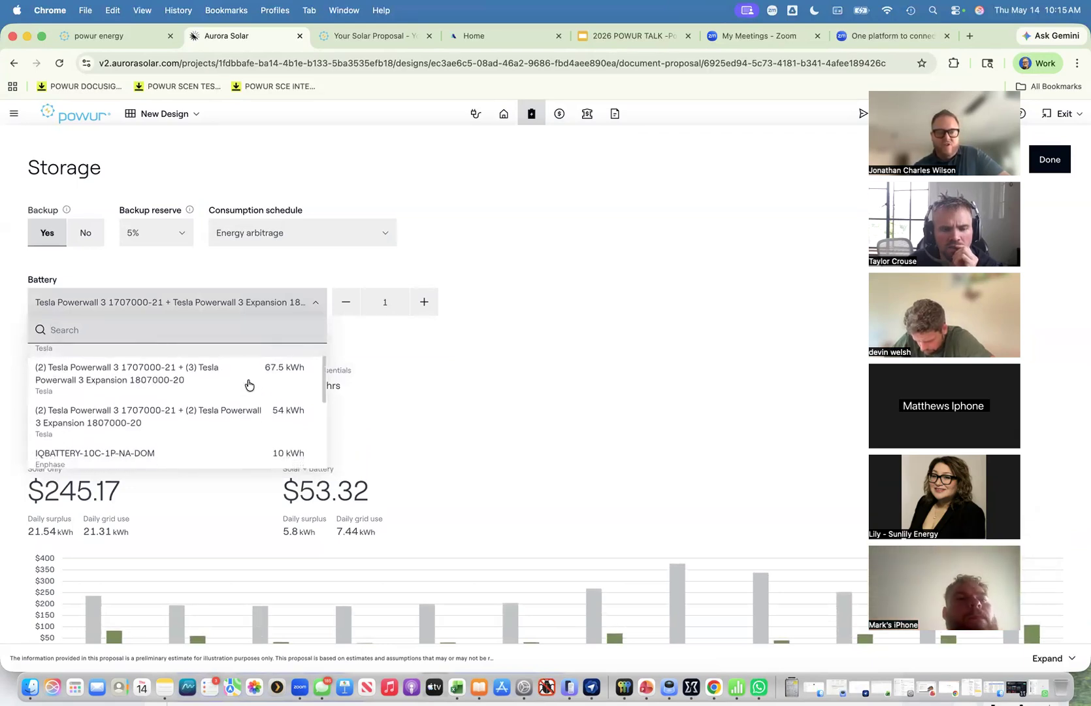
pyautogui.scroll(-1, 249, 385)
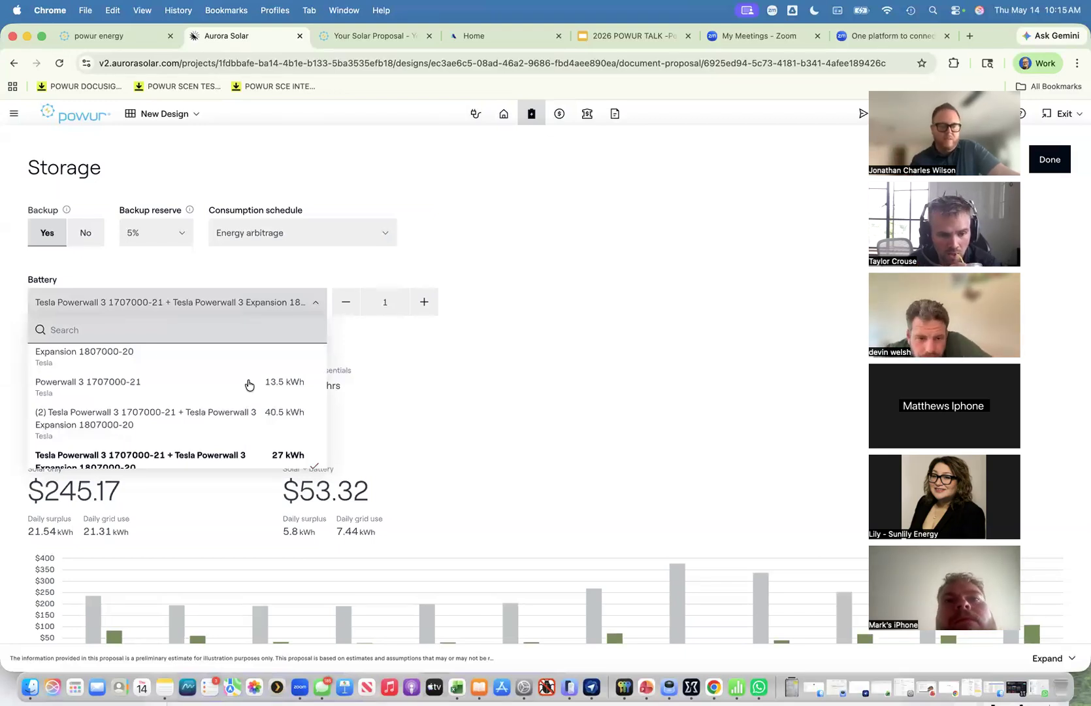
pyautogui.scroll(-1, 250, 383)
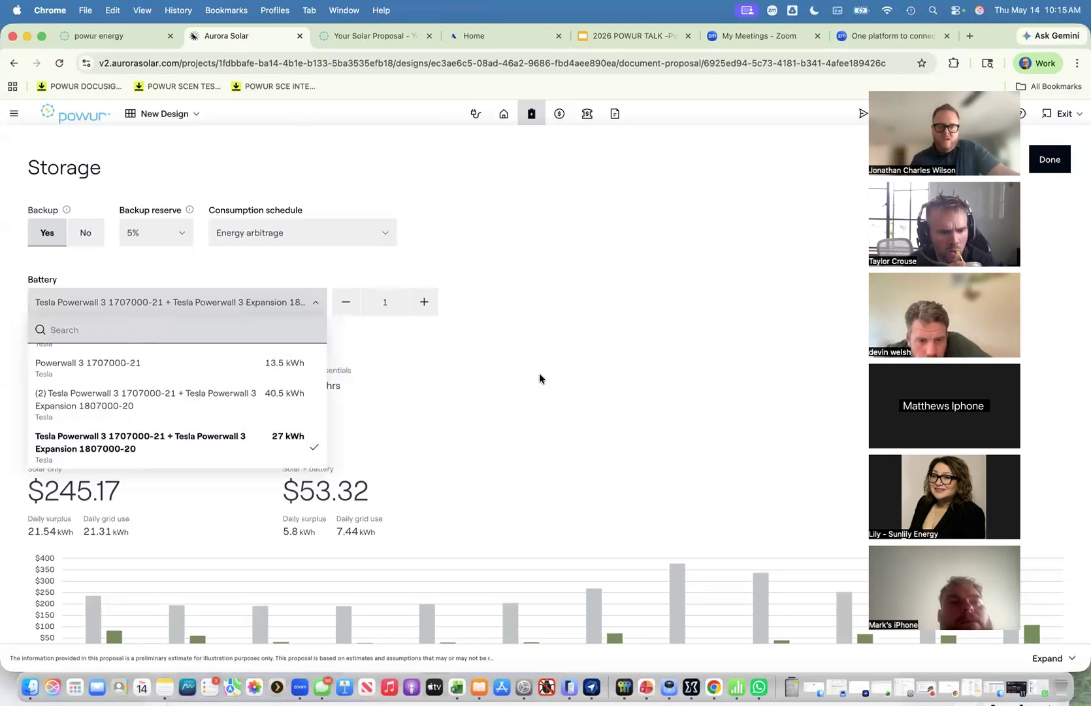
pyautogui.click(466, 354)
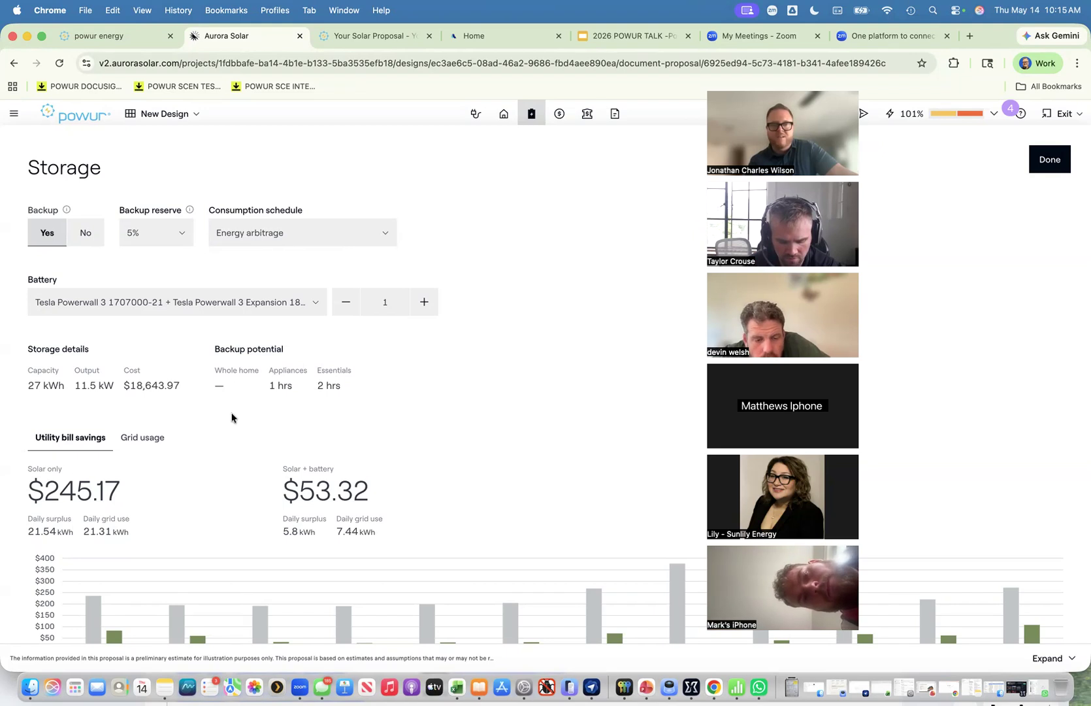
# Open the Aurora design's pricing and compare it with the System Pricing overview in Powur Vision, returning to Aurora Solar.
pyautogui.click(560, 115)
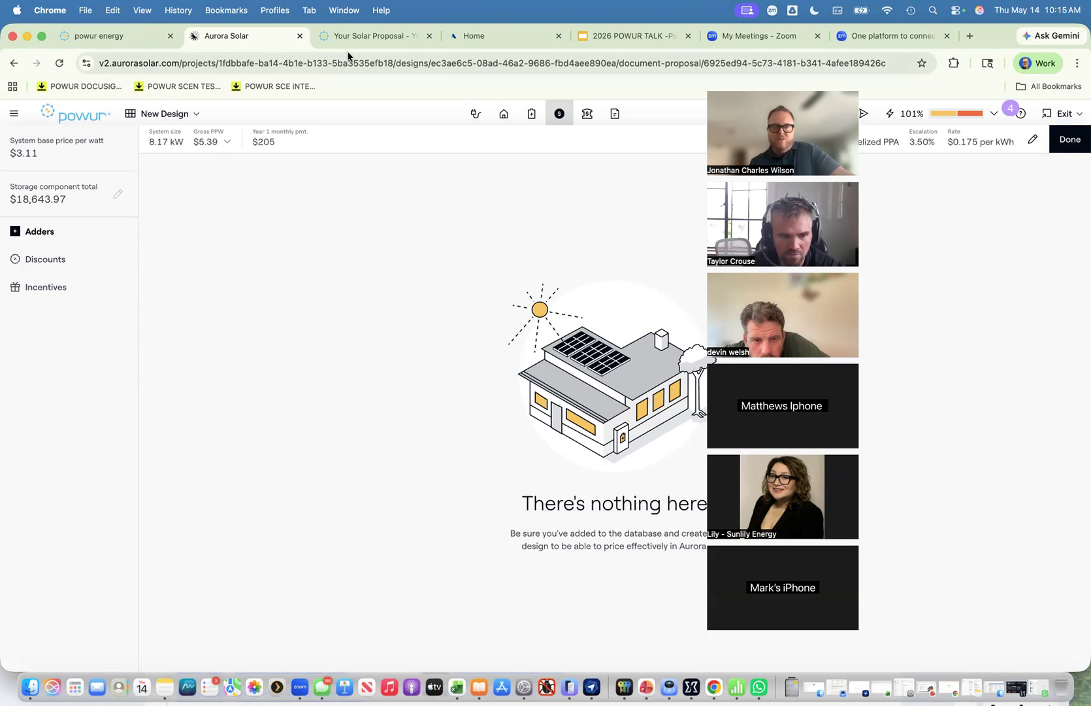
pyautogui.click(360, 39)
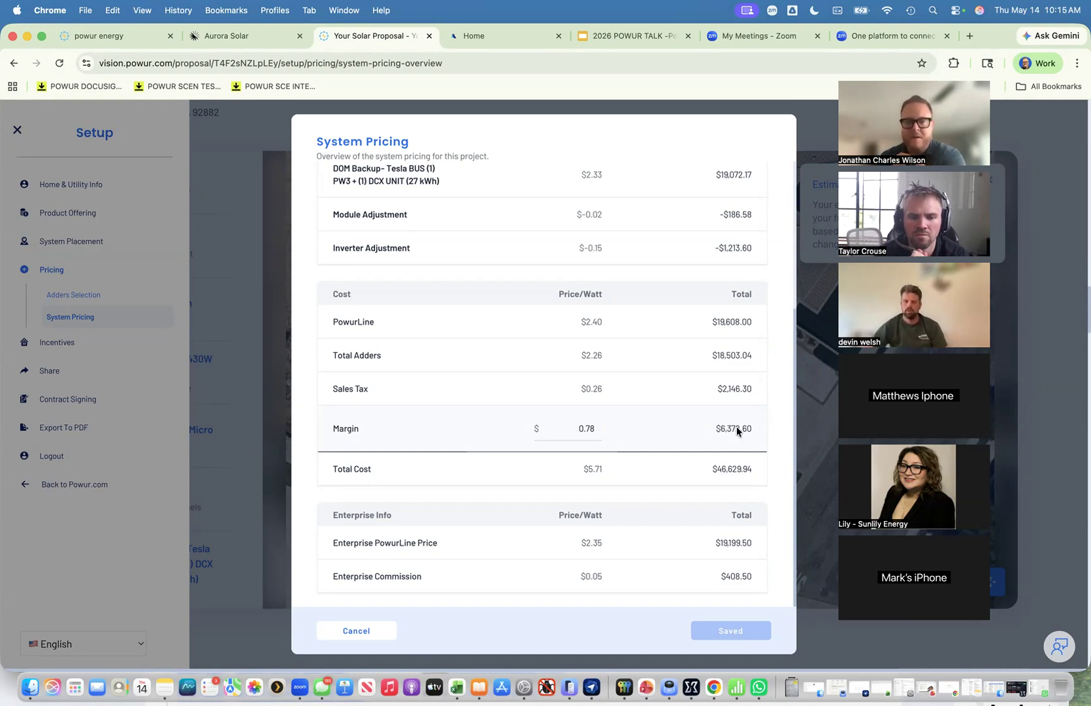
pyautogui.click(484, 35)
pyautogui.click(359, 35)
pyautogui.click(254, 36)
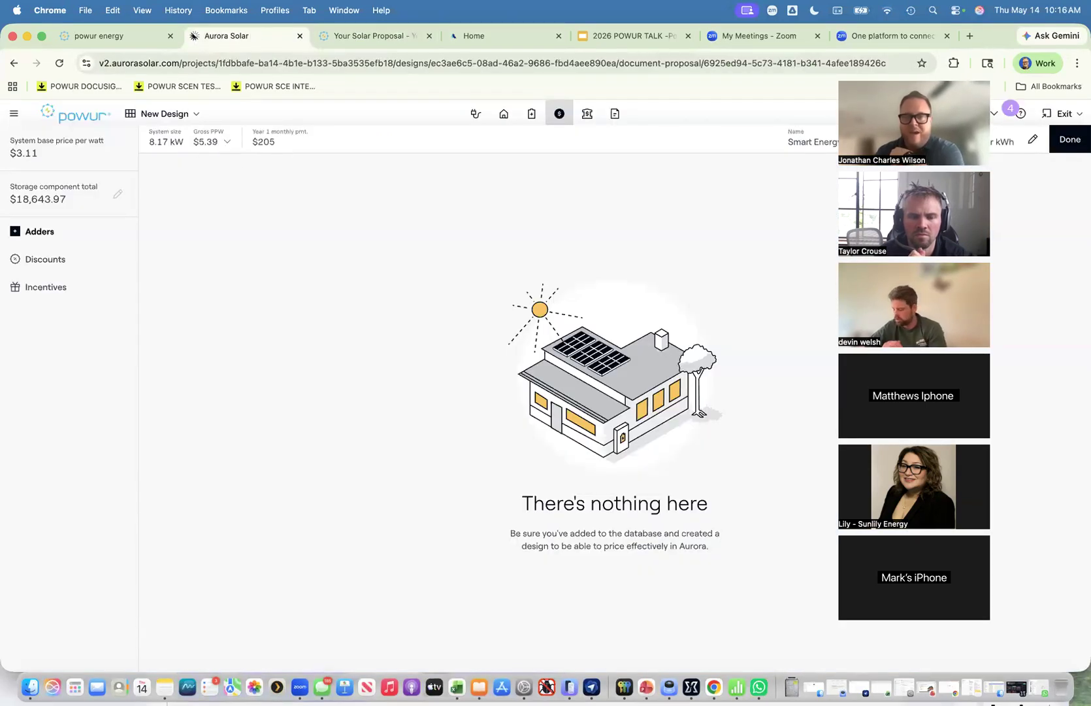
# Open the design's financing details, check the available financing providers, and keep EnFin.
pyautogui.click(1031, 139)
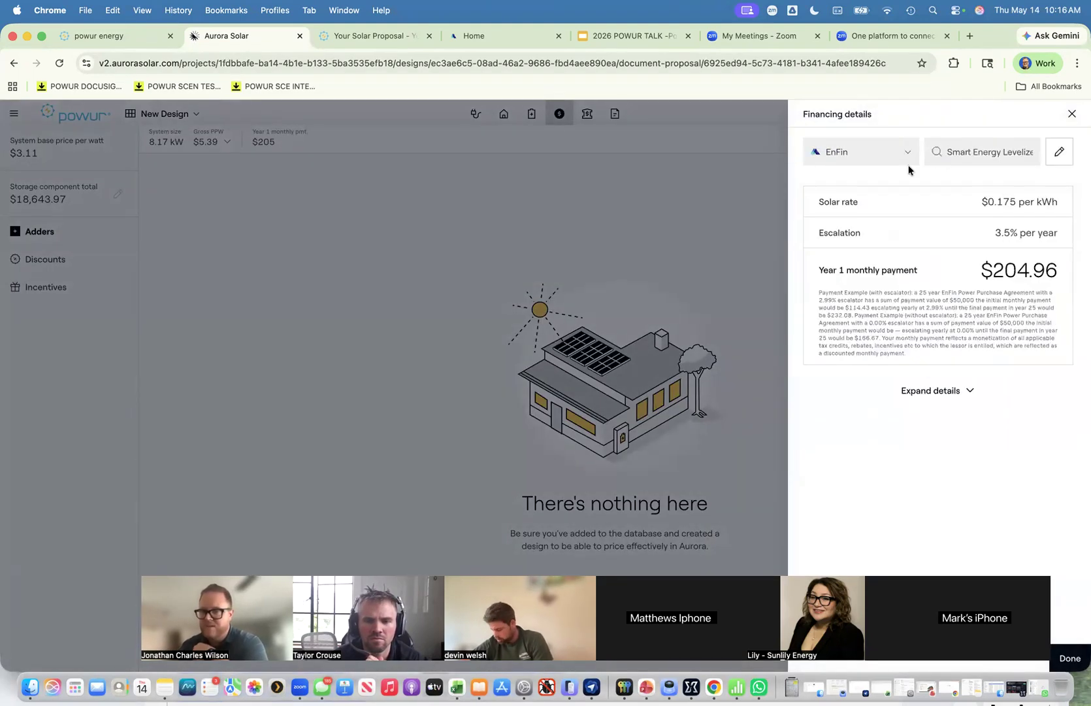
pyautogui.click(1072, 114)
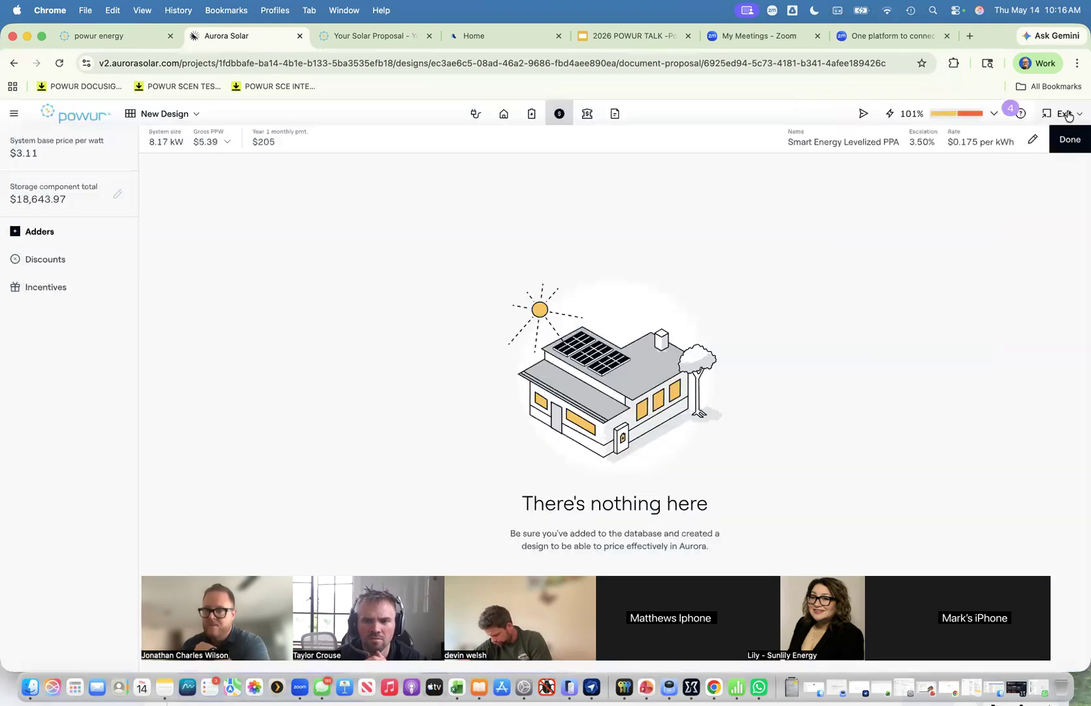
pyautogui.click(1036, 142)
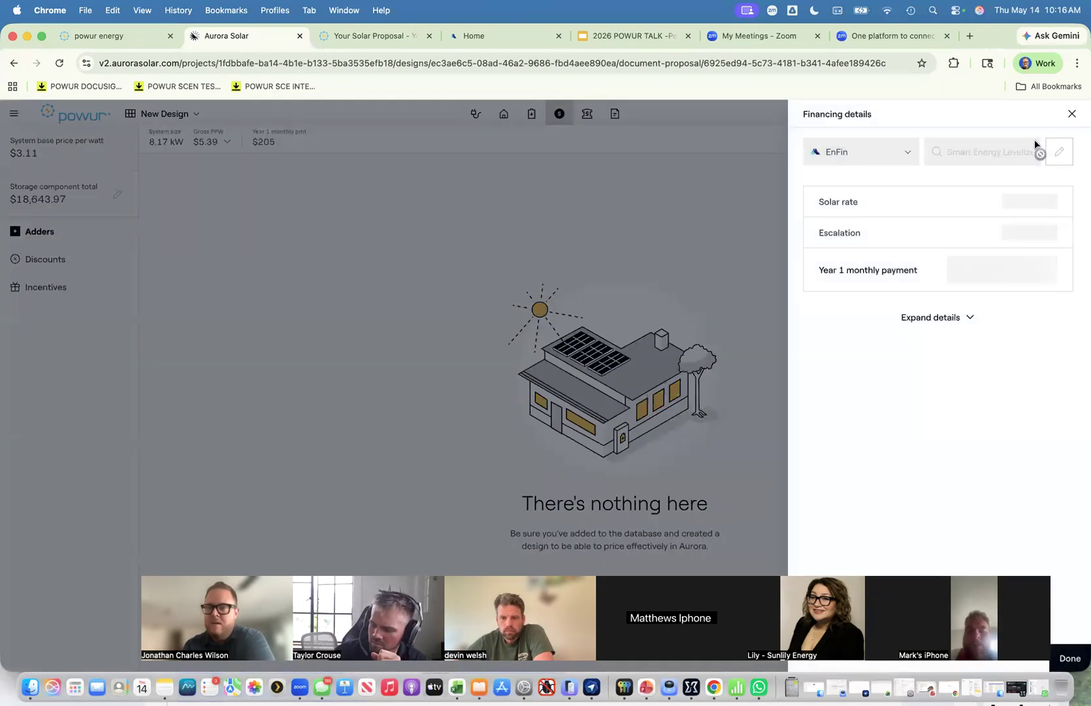
pyautogui.click(909, 151)
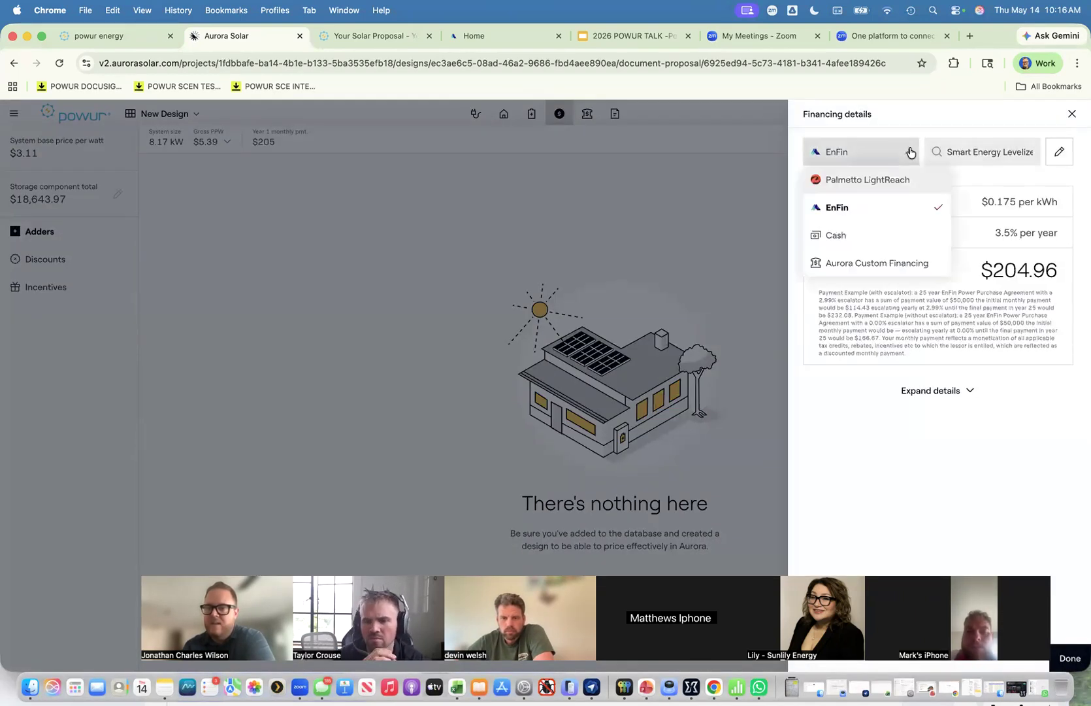
pyautogui.click(862, 214)
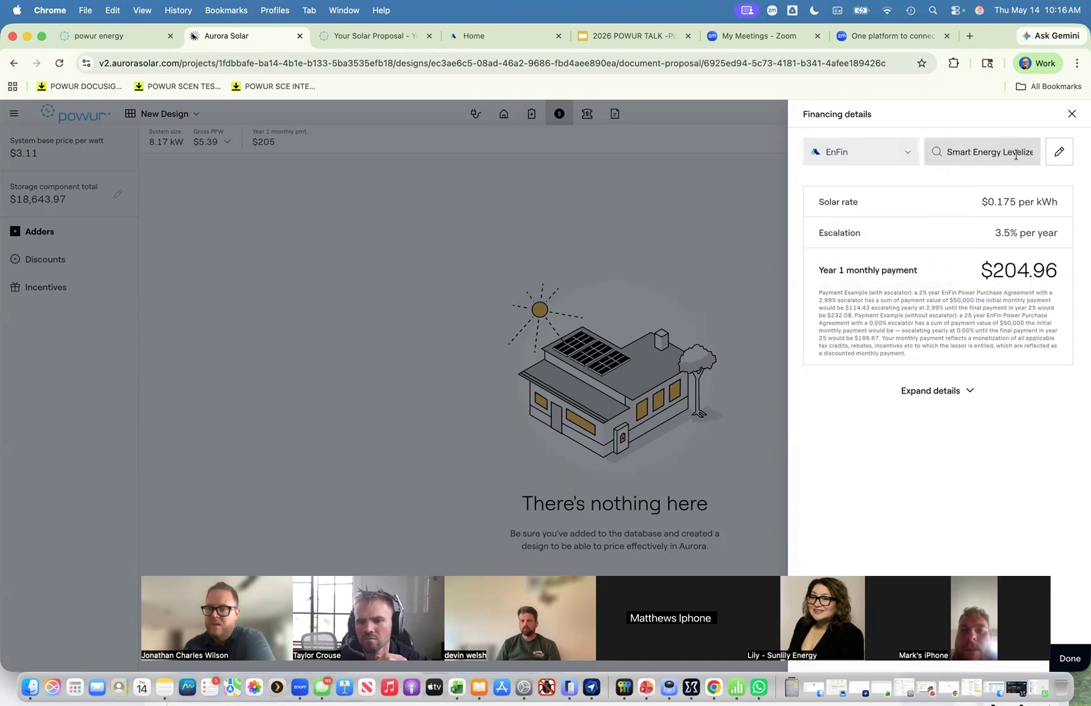
# Look through the Smart Energy Levelized PPA solar rates, save with $0.175 per kWh selected, and close the financing details.
pyautogui.click(1061, 156)
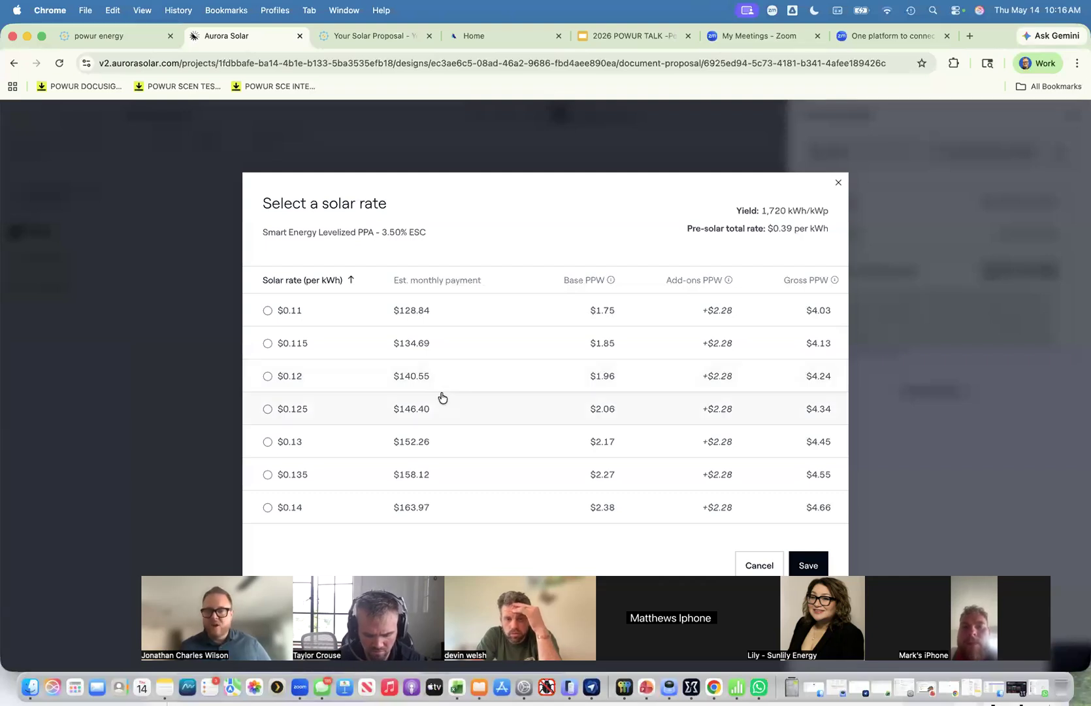
pyautogui.scroll(-3, 441, 366)
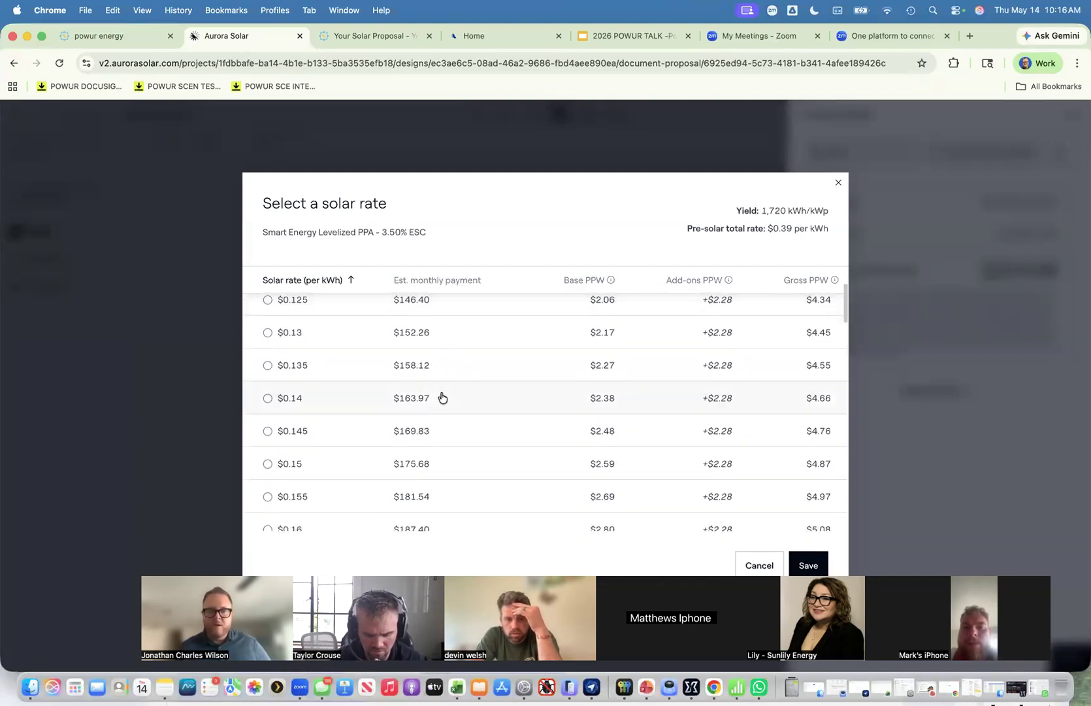
pyautogui.scroll(-5, 443, 396)
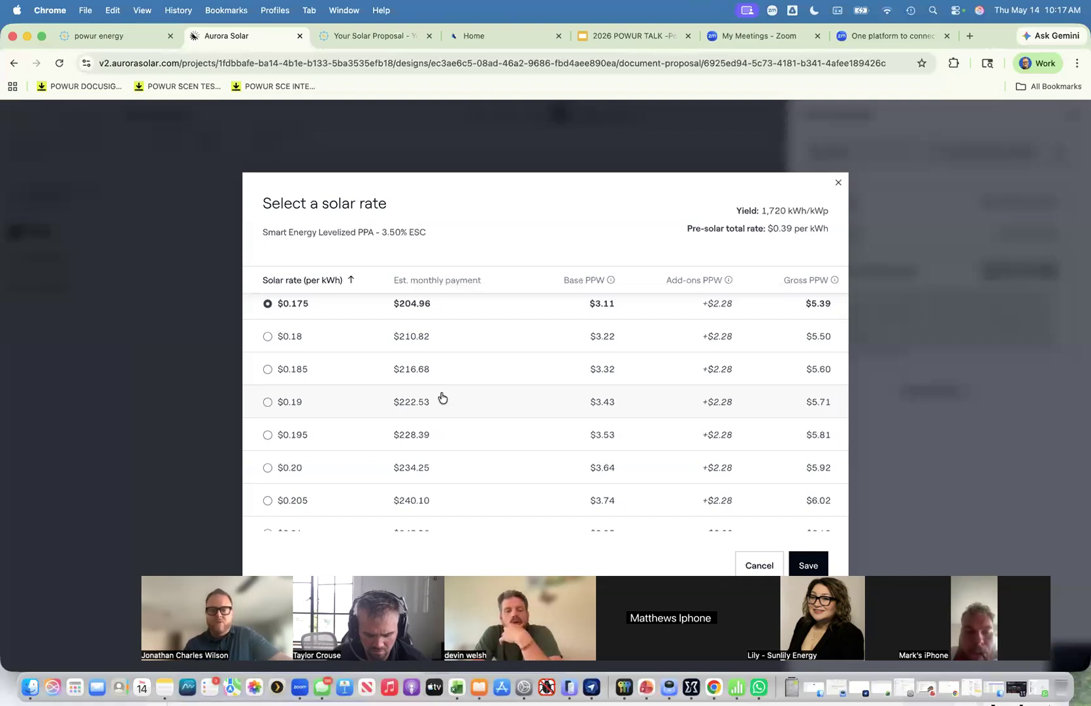
pyautogui.scroll(-15, 443, 397)
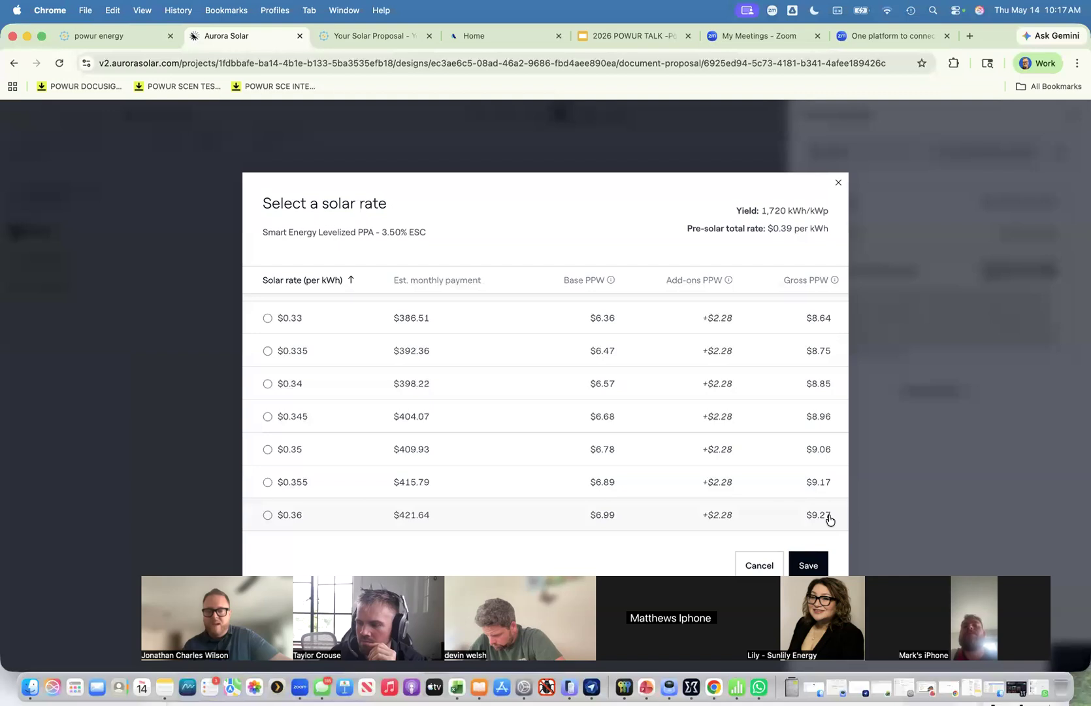
pyautogui.scroll(10, 510, 449)
pyautogui.scroll(8, 509, 449)
pyautogui.scroll(3, 509, 449)
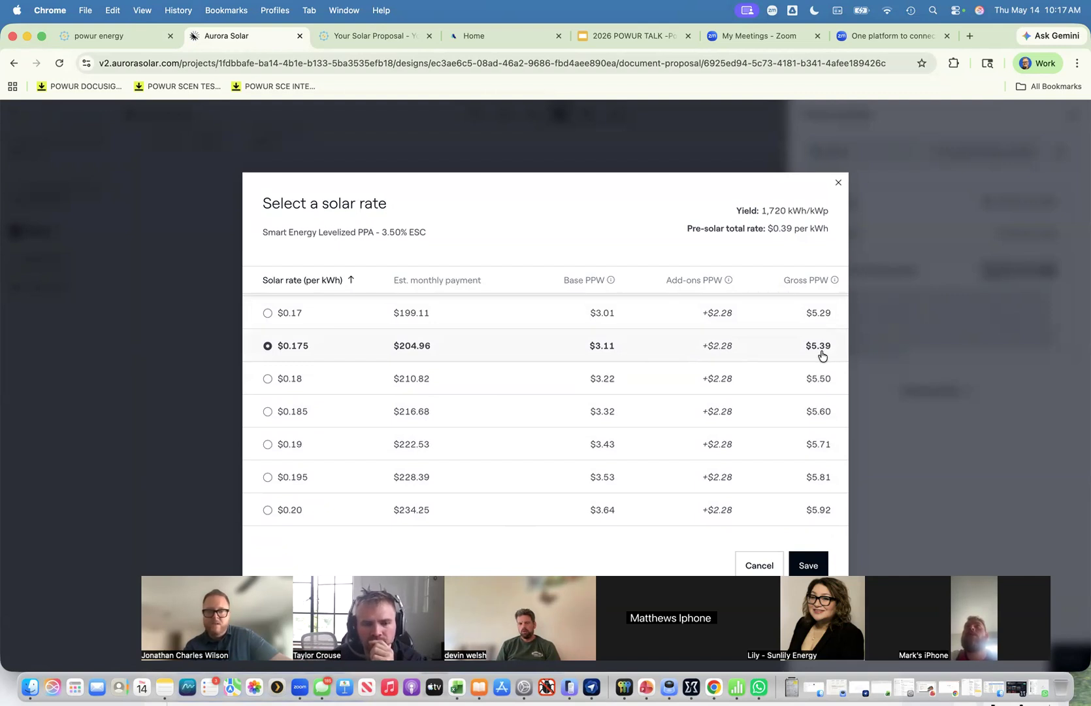
pyautogui.click(808, 563)
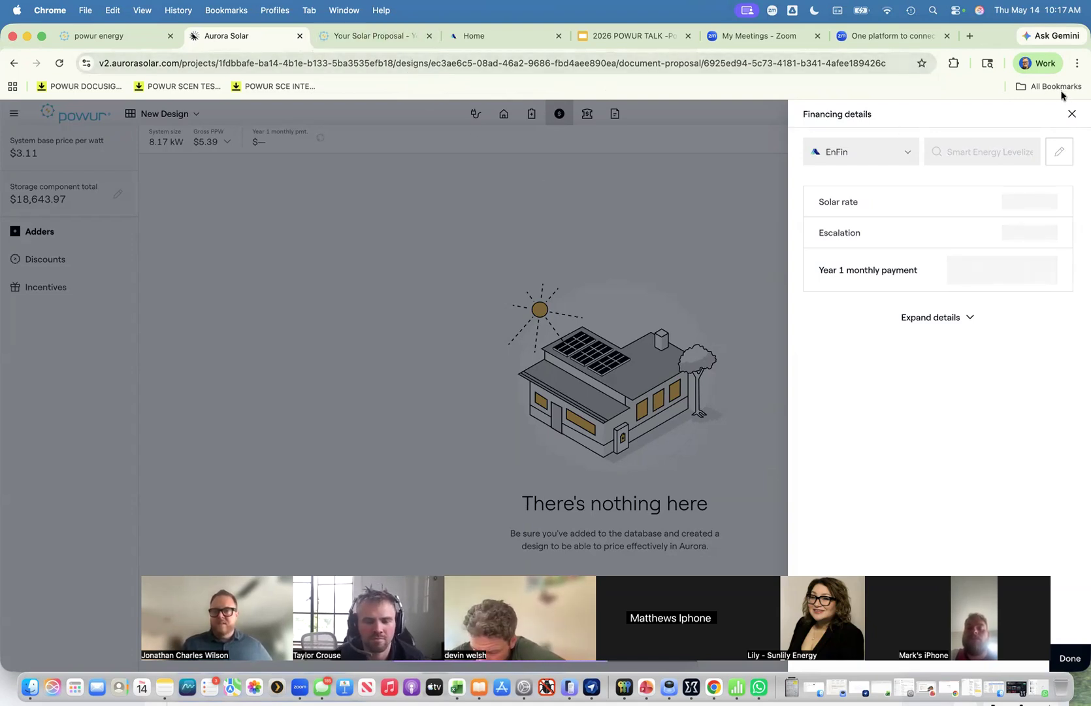
pyautogui.click(1072, 114)
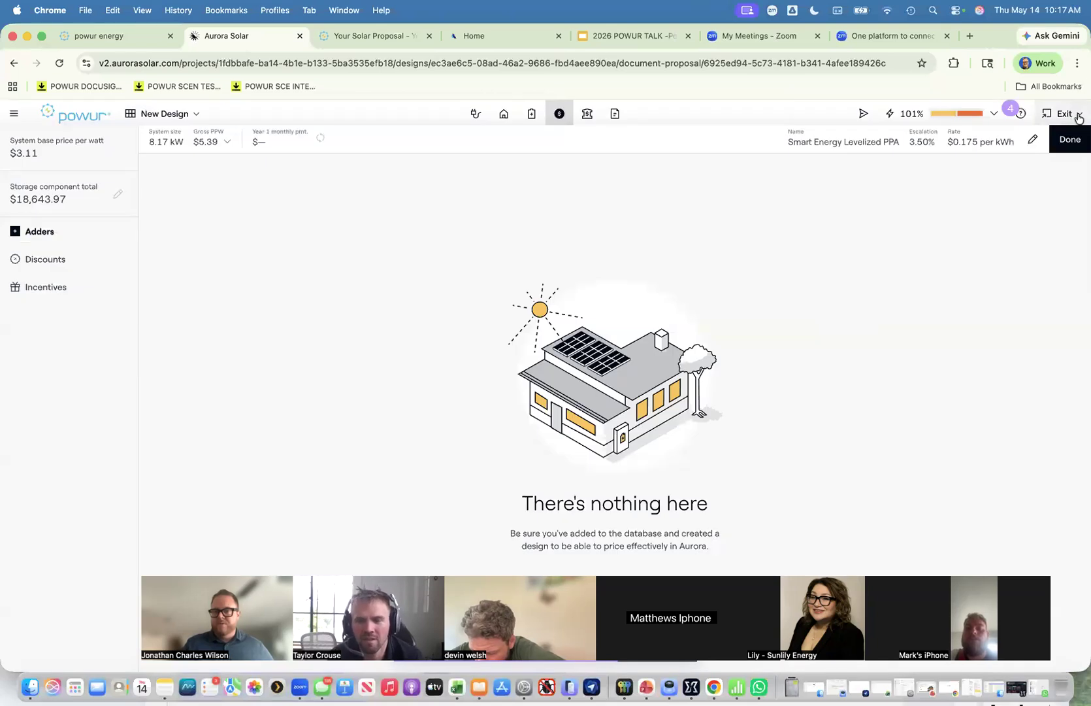
# Exit to the project overview, reopen New Design in Sales mode, and examine its pre- and post-solar comparison.
pyautogui.click(1070, 115)
pyautogui.click(1062, 117)
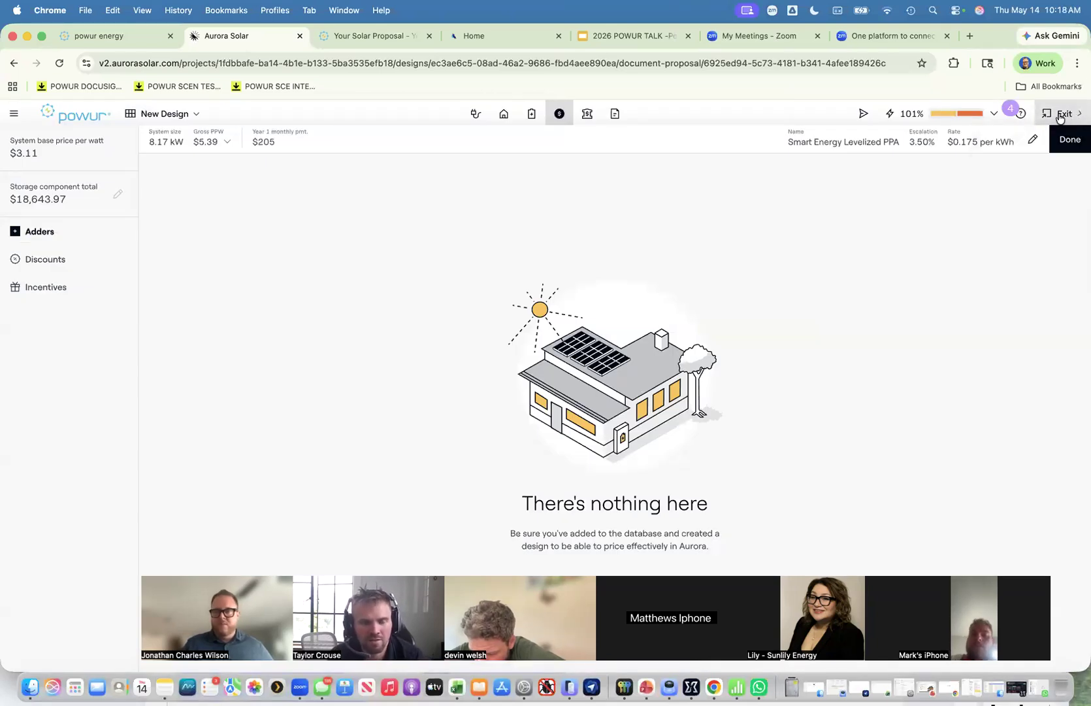
pyautogui.click(1048, 115)
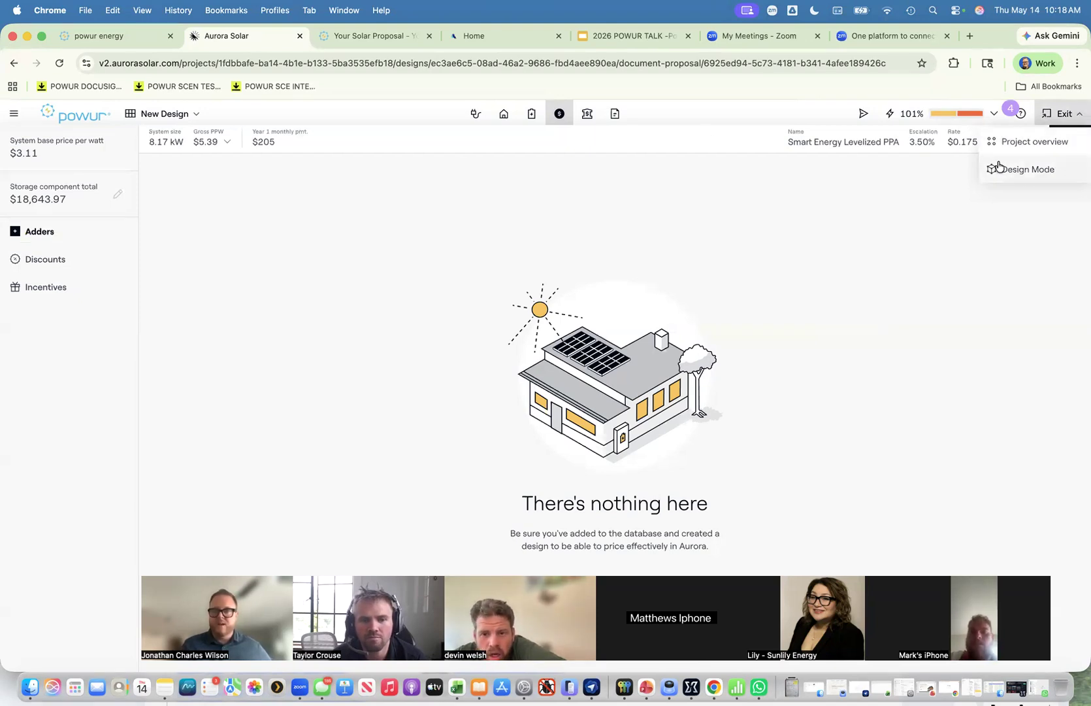
pyautogui.click(1051, 116)
pyautogui.click(1050, 116)
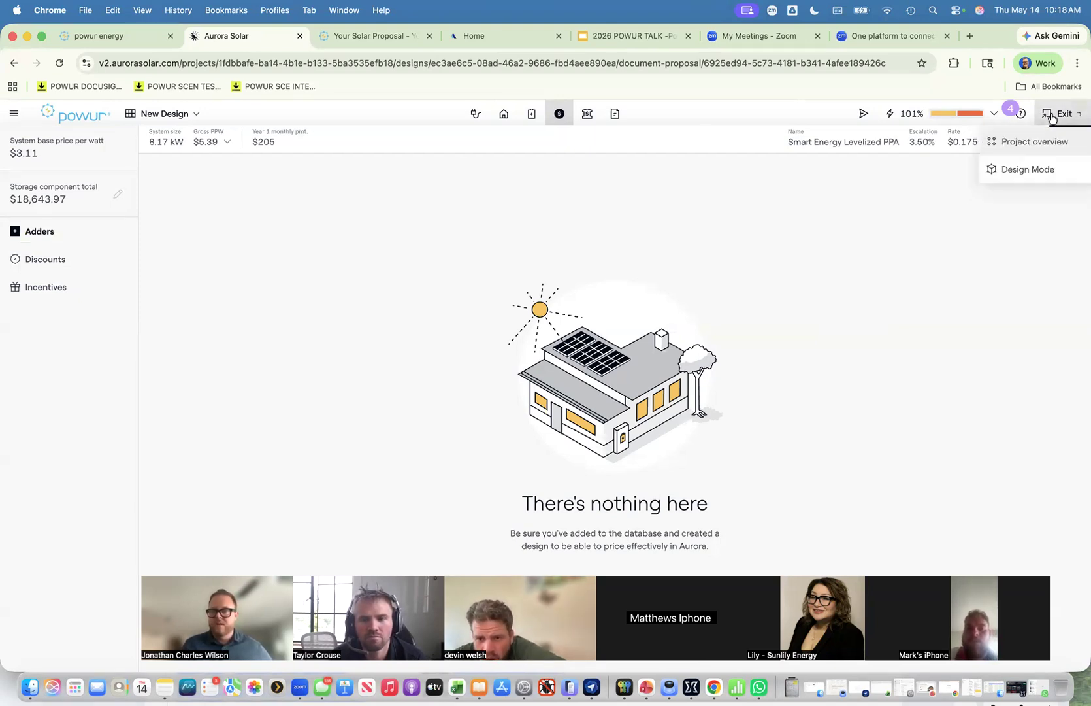
pyautogui.click(1027, 143)
pyautogui.moveTo(1024, 145)
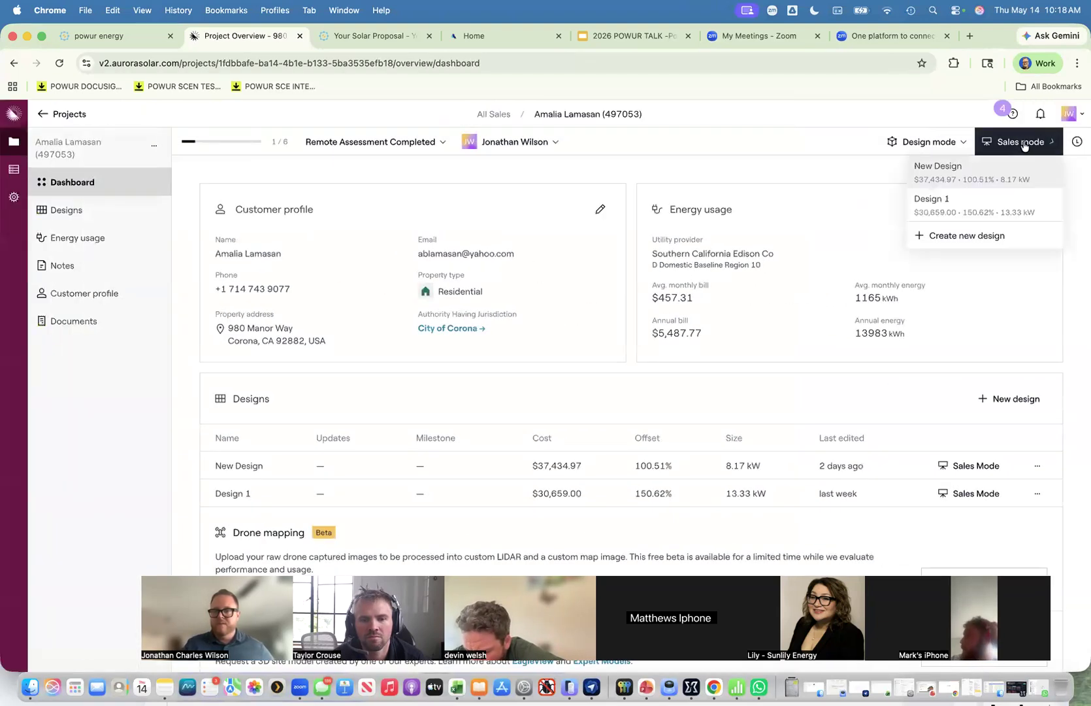
pyautogui.click(928, 167)
pyautogui.scroll(-20, 648, 301)
pyautogui.scroll(-3, 649, 302)
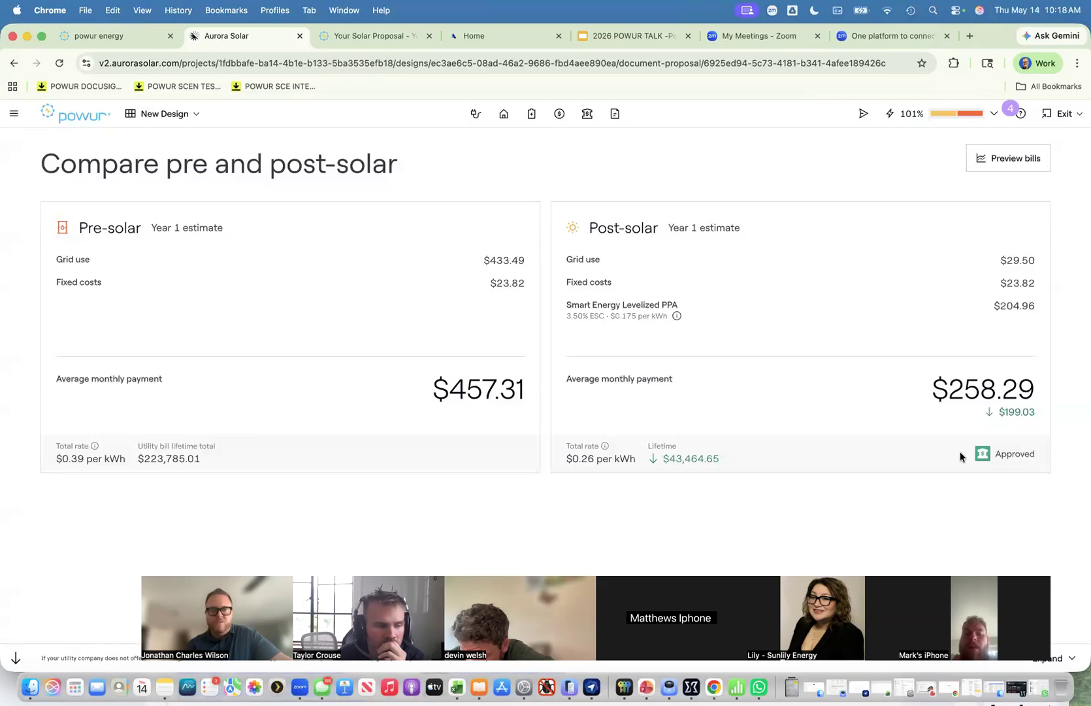
# Switch to Powur, search the Pre-Sales projects for the customer's last name, and open the matching project.
pyautogui.click(121, 38)
pyautogui.click(208, 155)
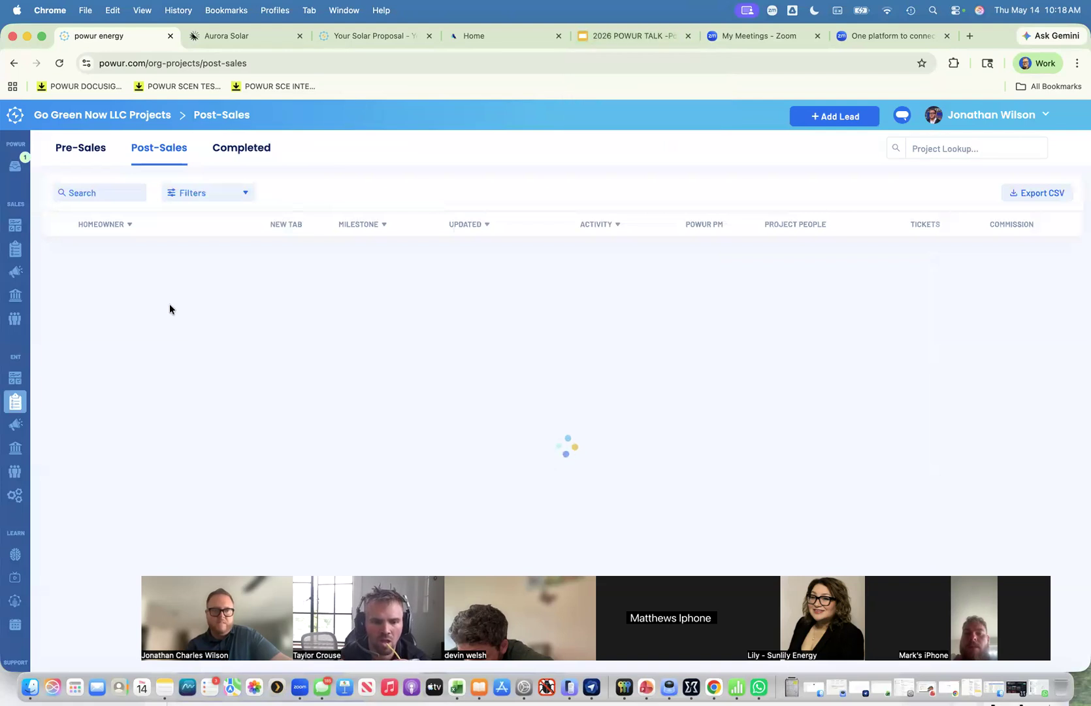
pyautogui.click(92, 149)
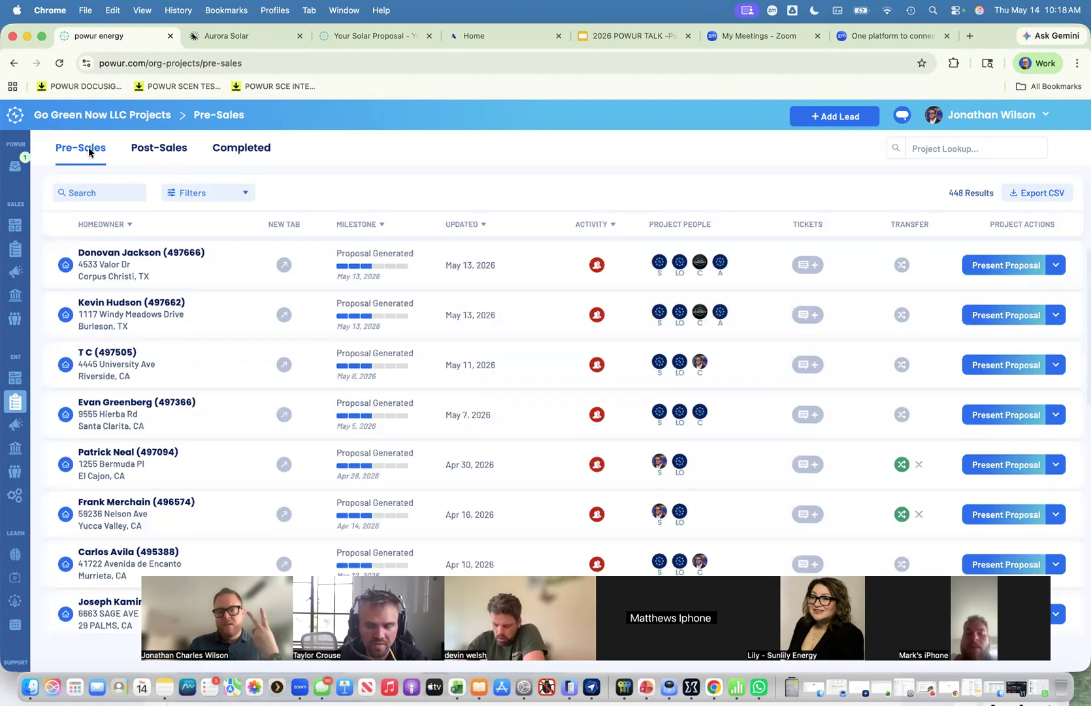
pyautogui.click(88, 192)
pyautogui.write('wang')
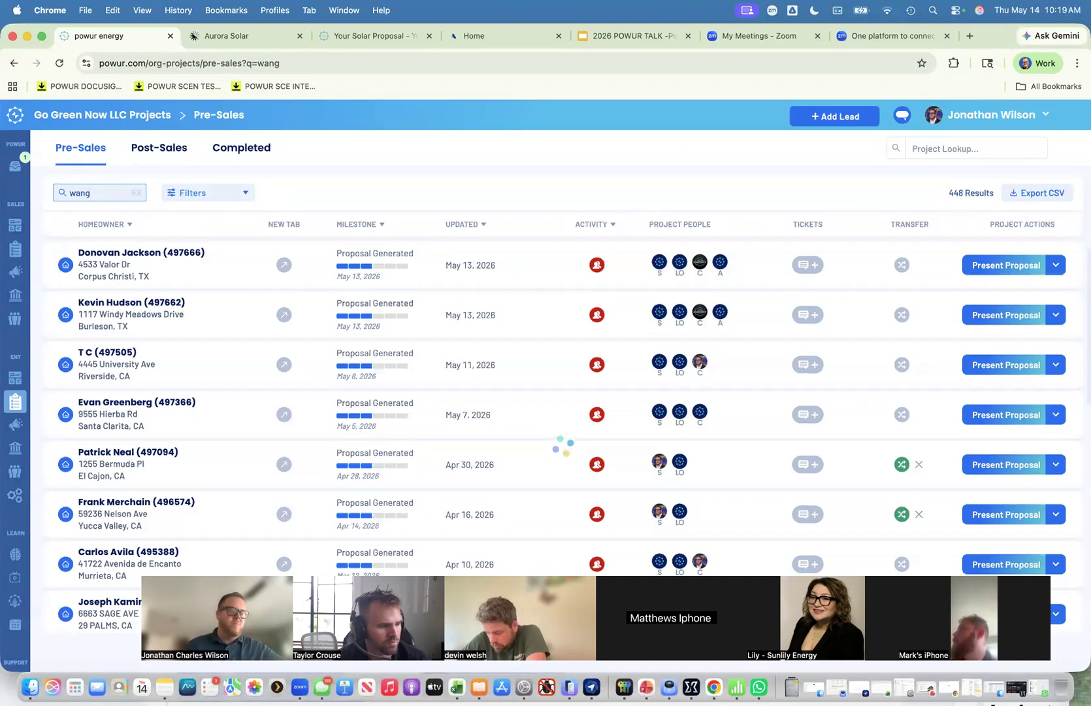
pyautogui.click(228, 285)
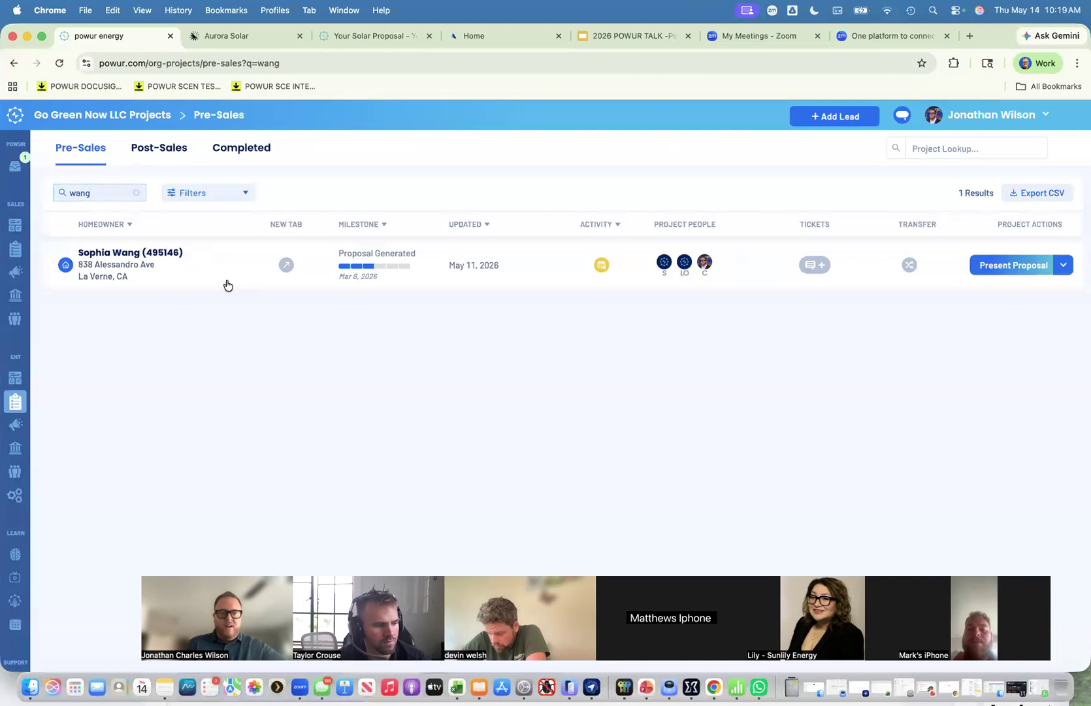
pyautogui.click(218, 272)
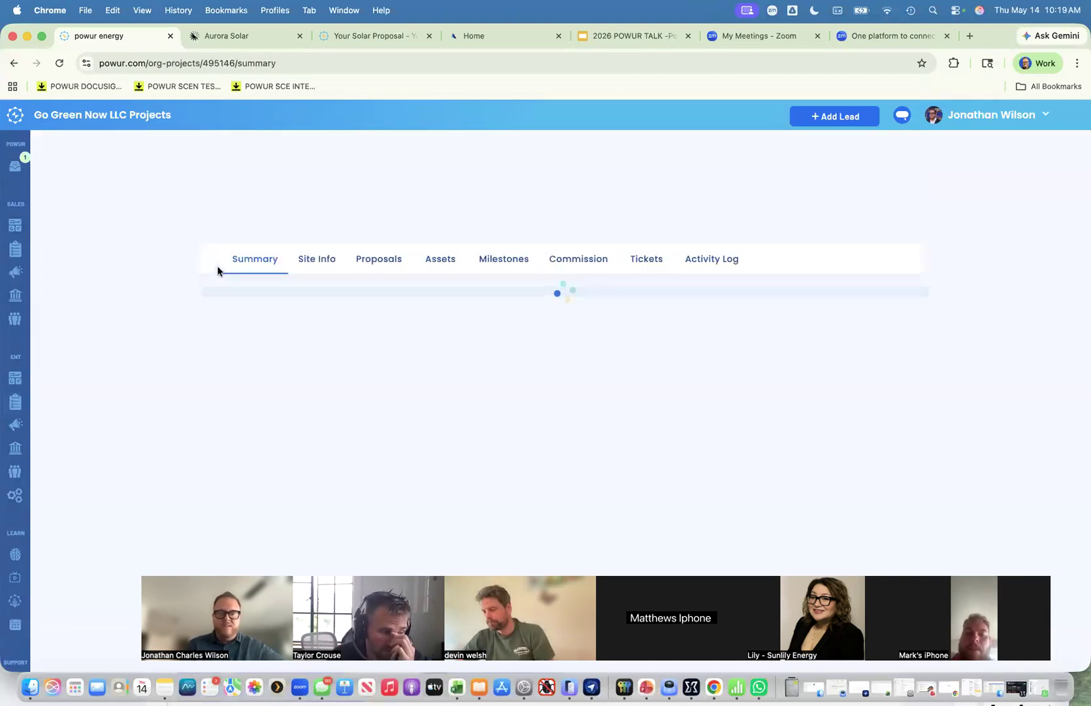
# Open the project's Aurora - ENFIN 3.5 proposal in Aurora Solar and show Design 2 in Sales mode.
pyautogui.click(366, 263)
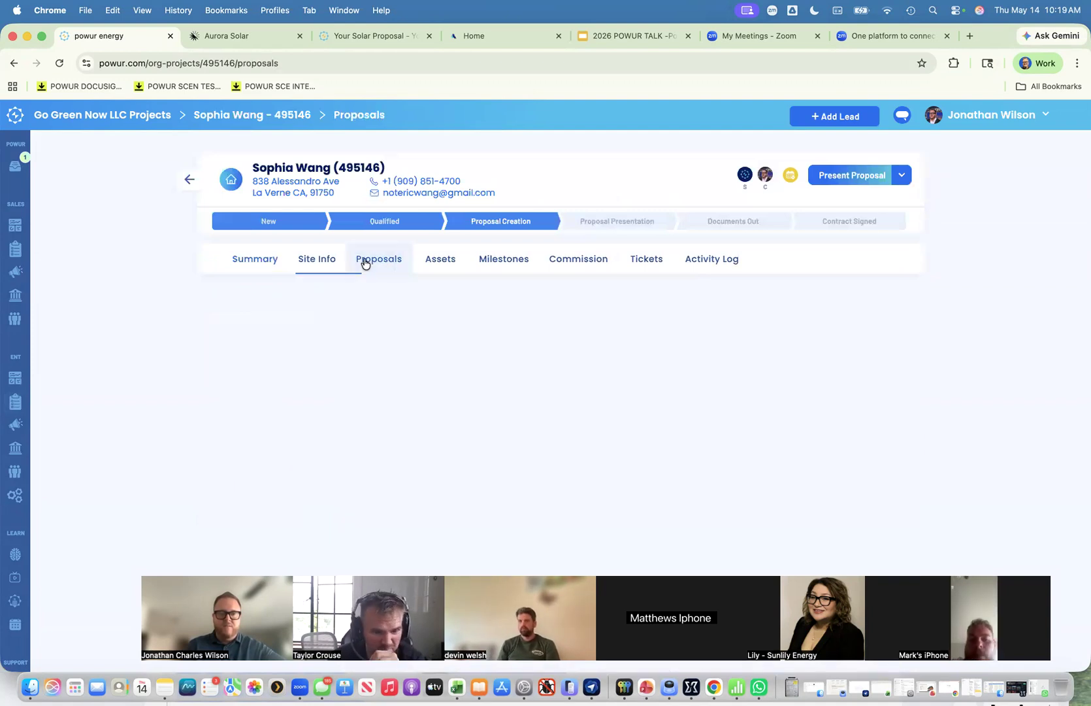
pyautogui.scroll(-3, 553, 362)
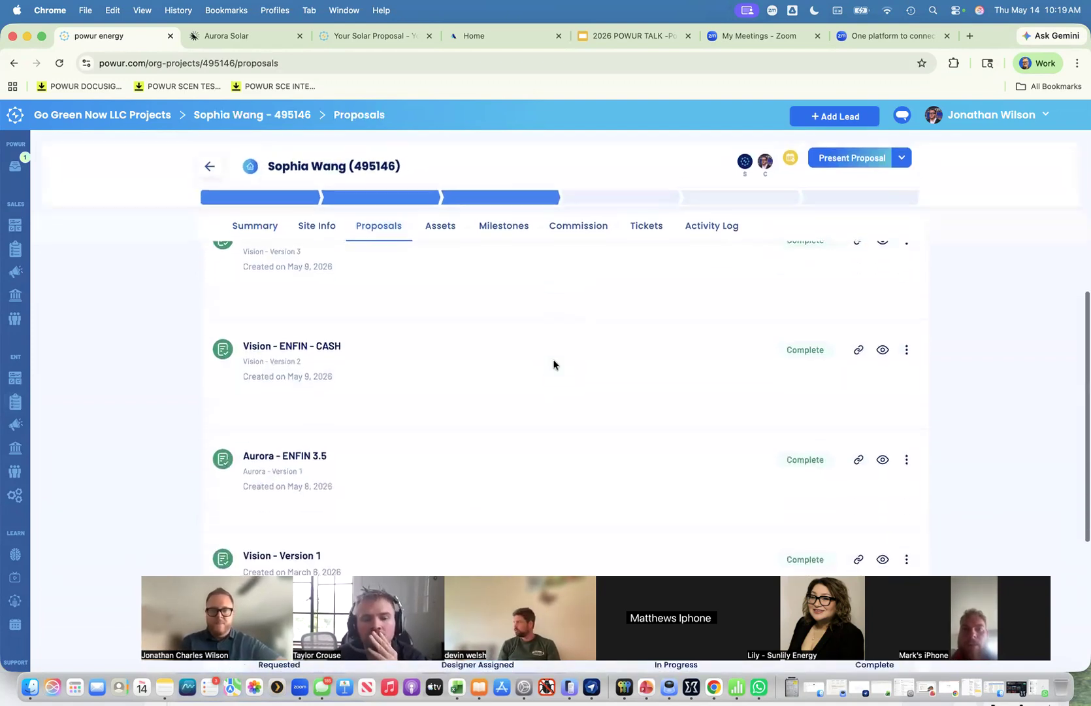
pyautogui.click(881, 433)
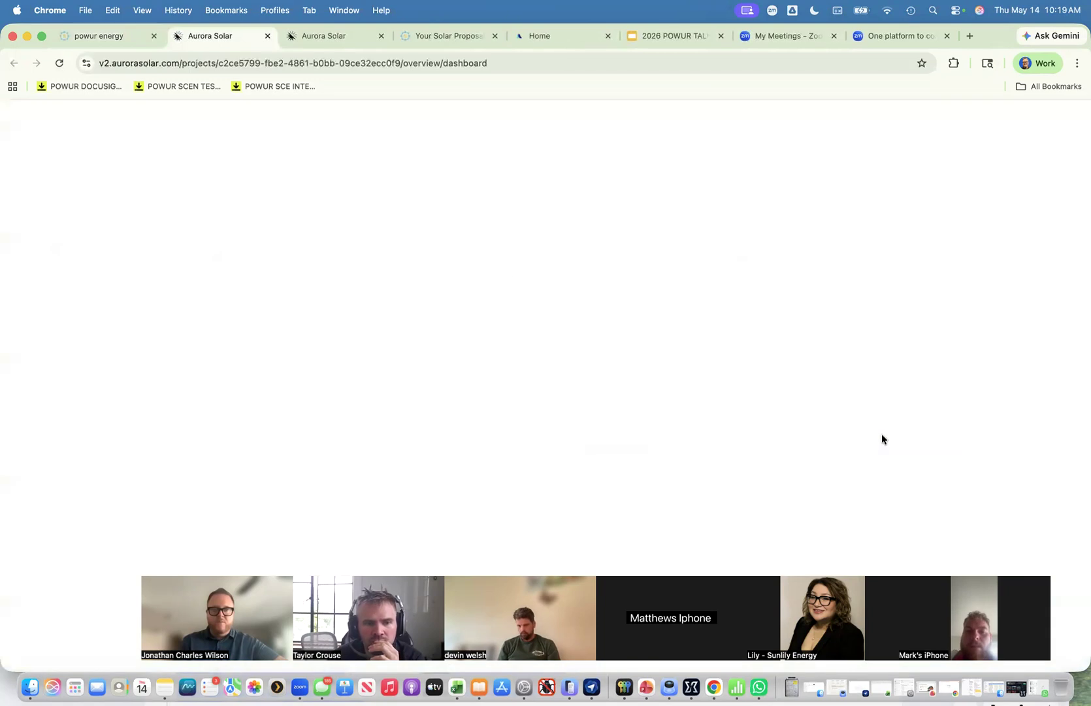
pyautogui.click(1000, 145)
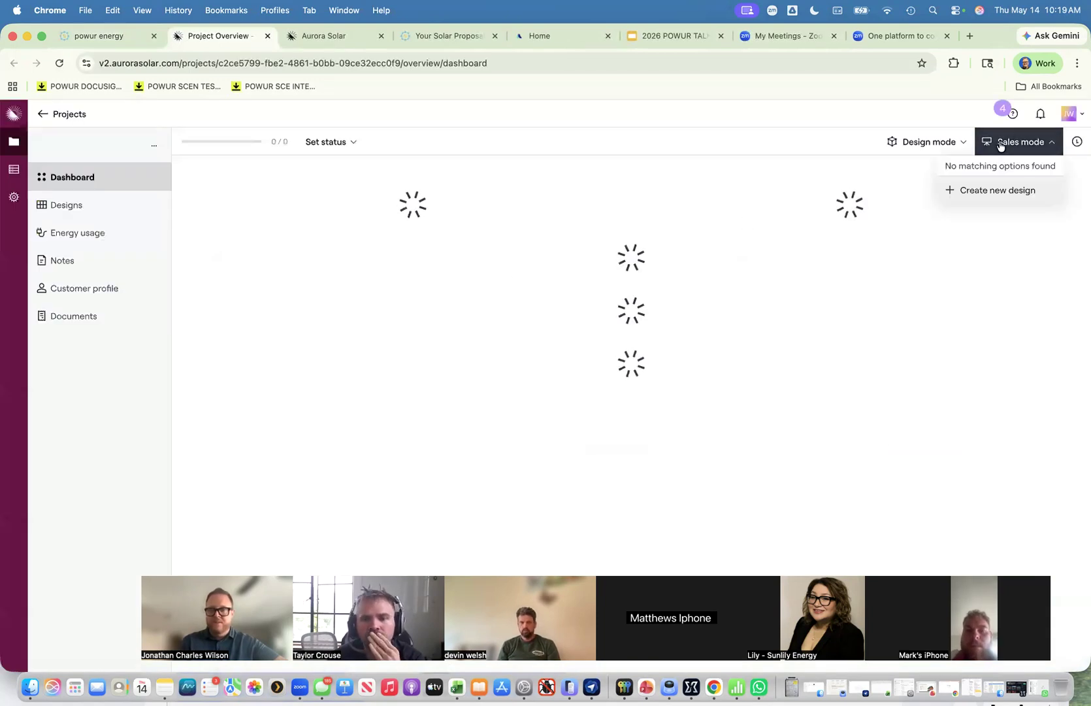
pyautogui.click(962, 172)
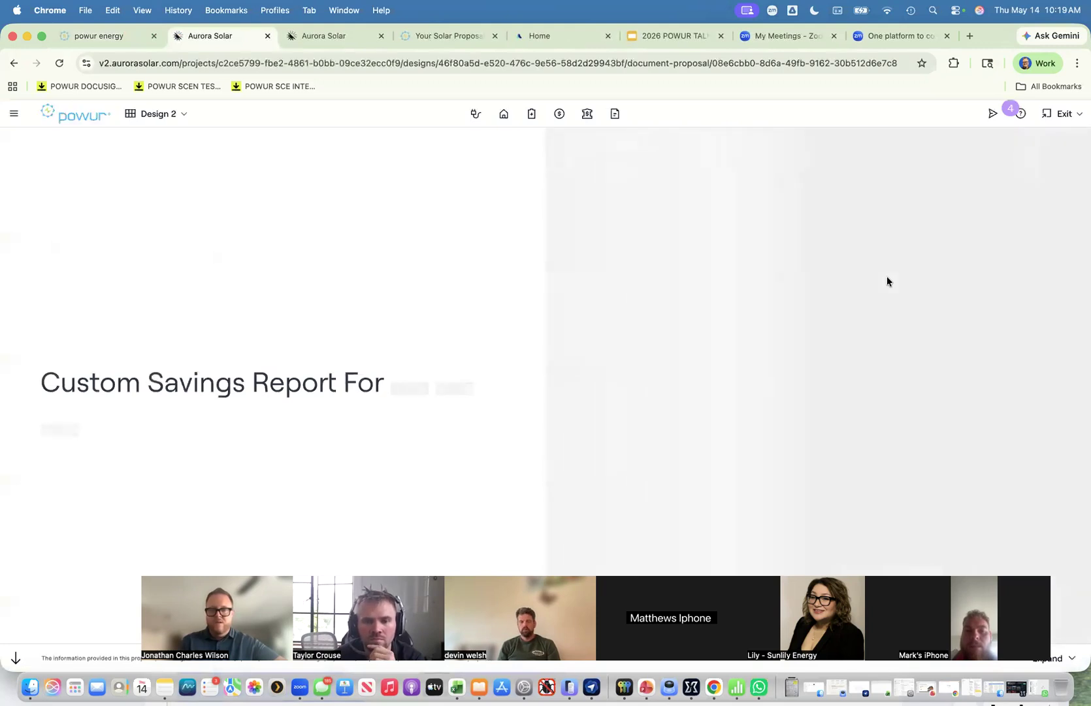
# Go through Design 2's savings report to the financing summary and start the EnFin credit application.
pyautogui.scroll(-10, 887, 281)
pyautogui.scroll(-15, 887, 281)
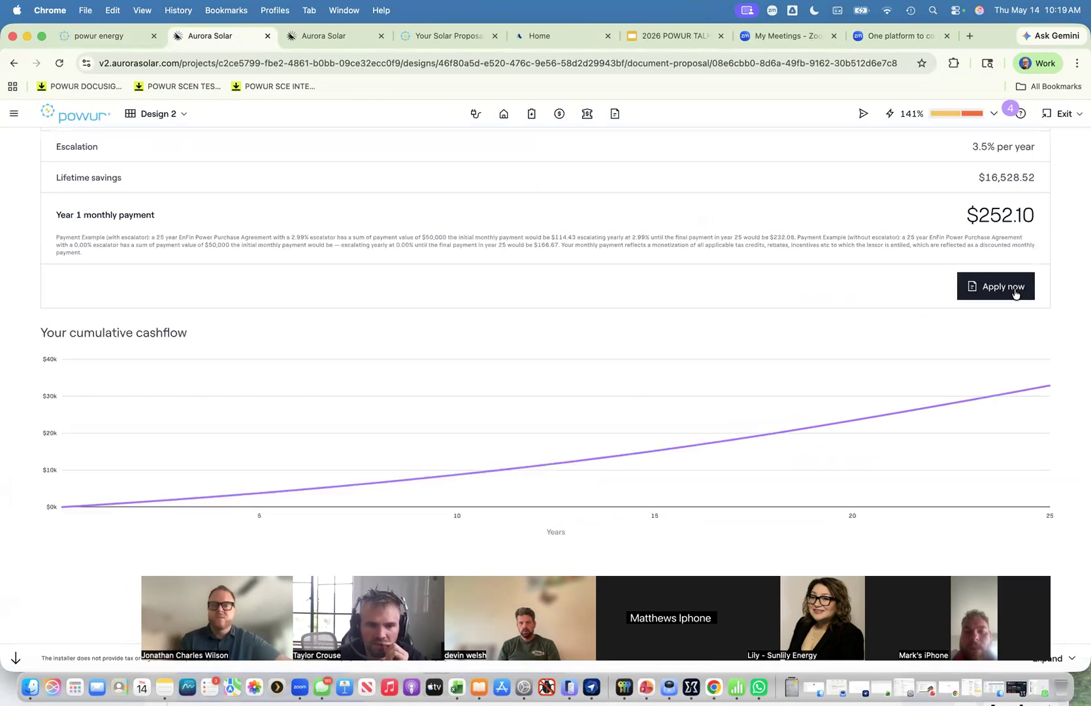
pyautogui.click(1015, 293)
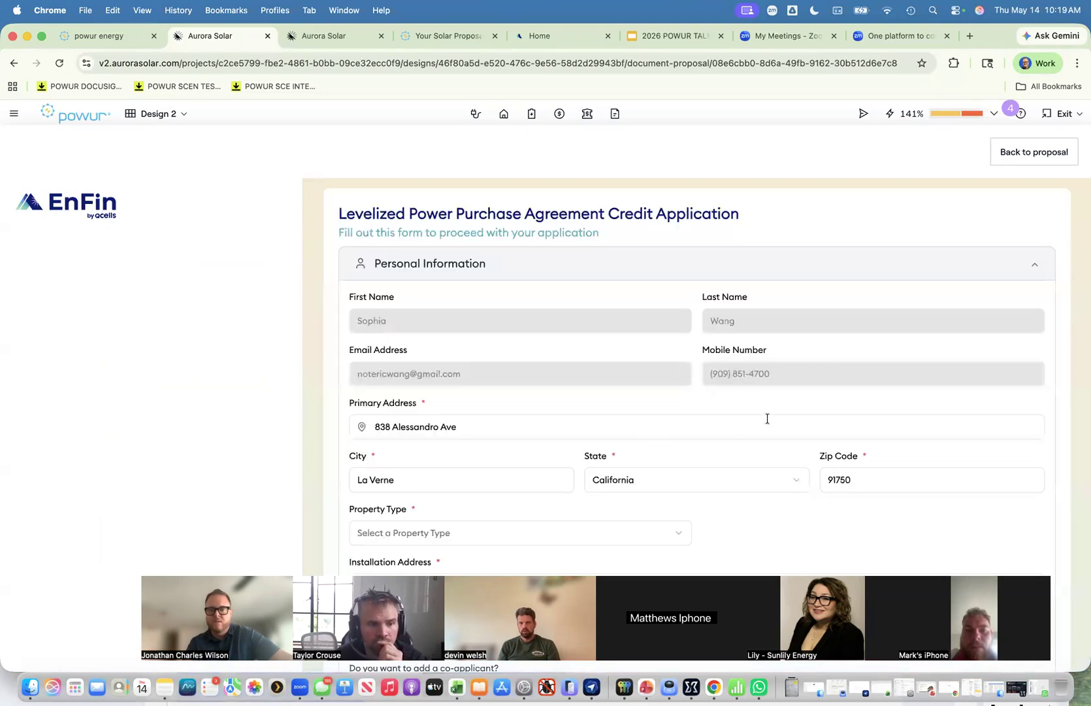
# Set the application's property type to Single Family Dwelling and keep No for adding a co-applicant.
pyautogui.scroll(-5, 768, 418)
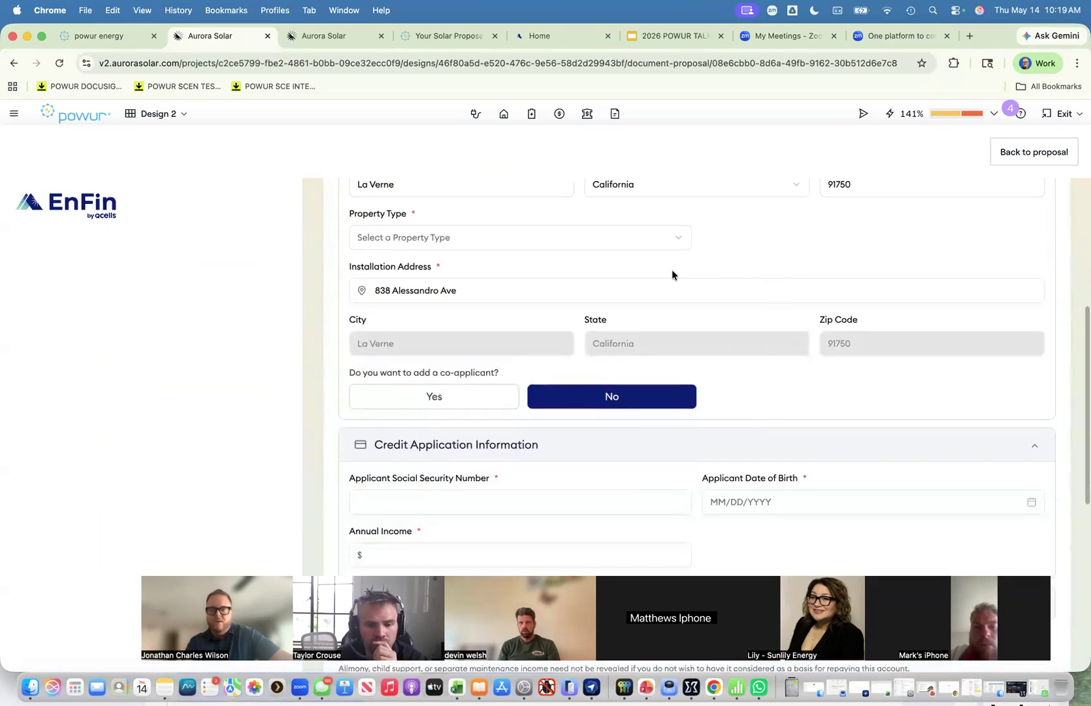
pyautogui.click(658, 242)
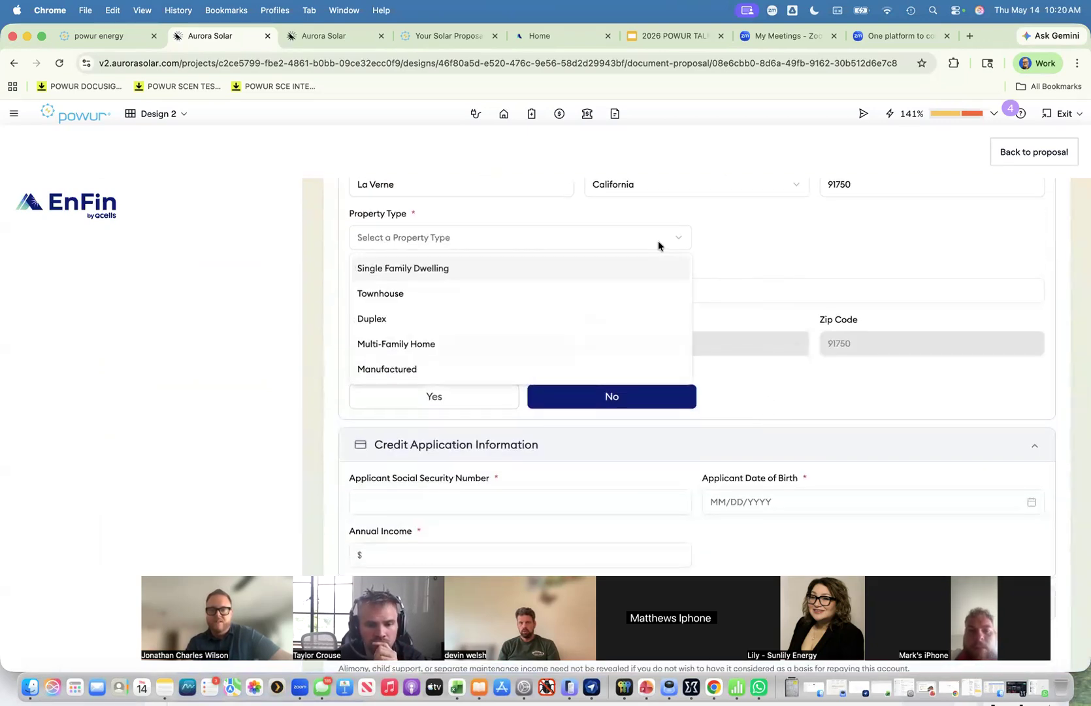
pyautogui.click(411, 269)
pyautogui.scroll(-2, 600, 290)
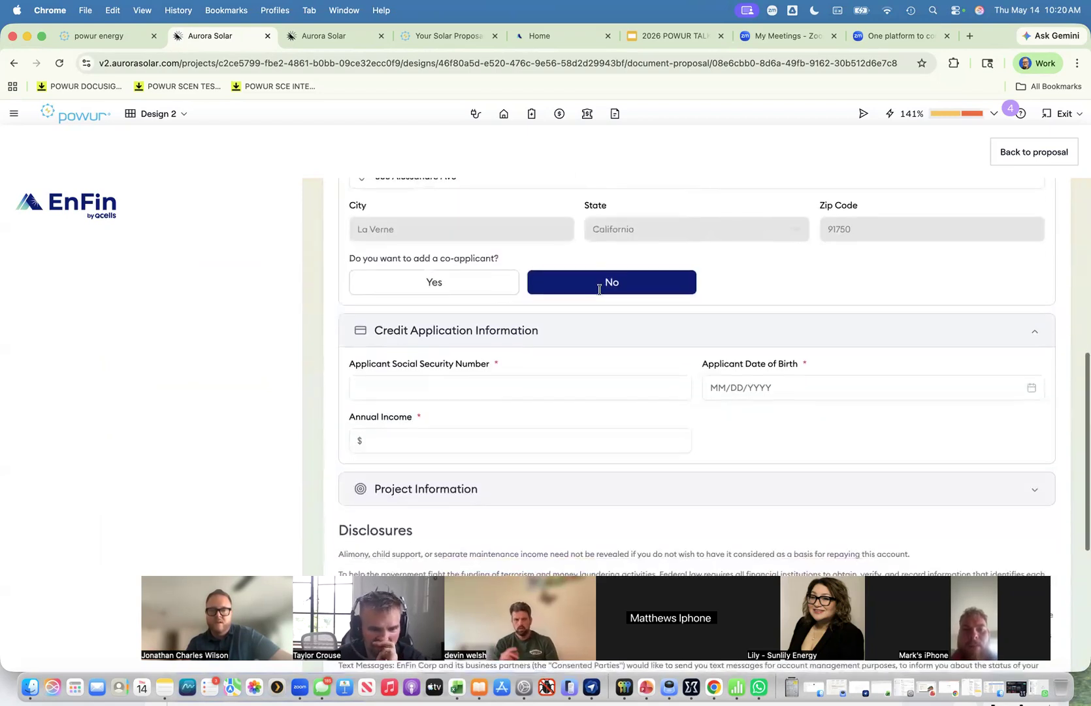
pyautogui.click(439, 292)
pyautogui.click(554, 291)
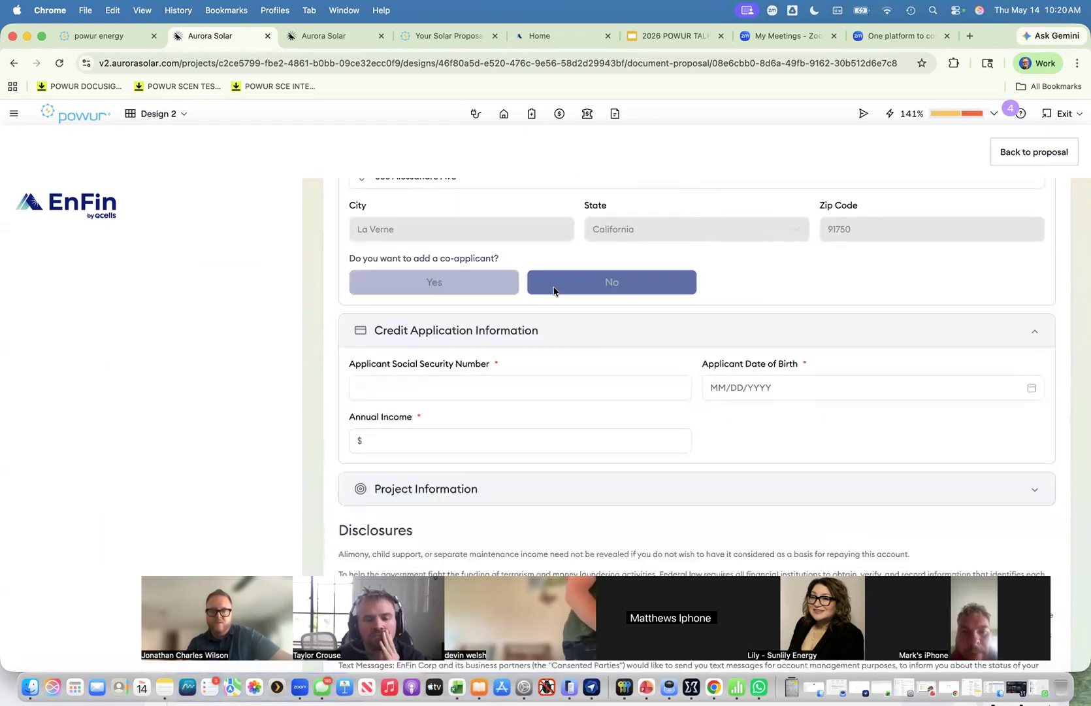
# Examine the applicant's credit information fields and the disclosures with their consent checkboxes.
pyautogui.click(477, 389)
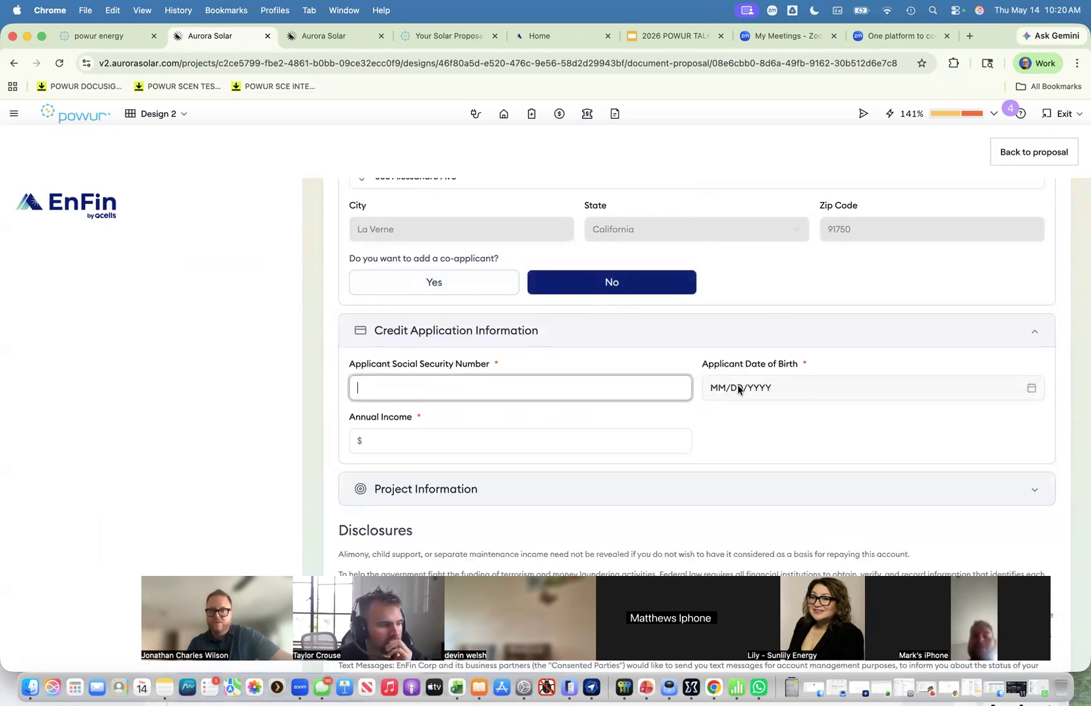
pyautogui.scroll(-5, 501, 434)
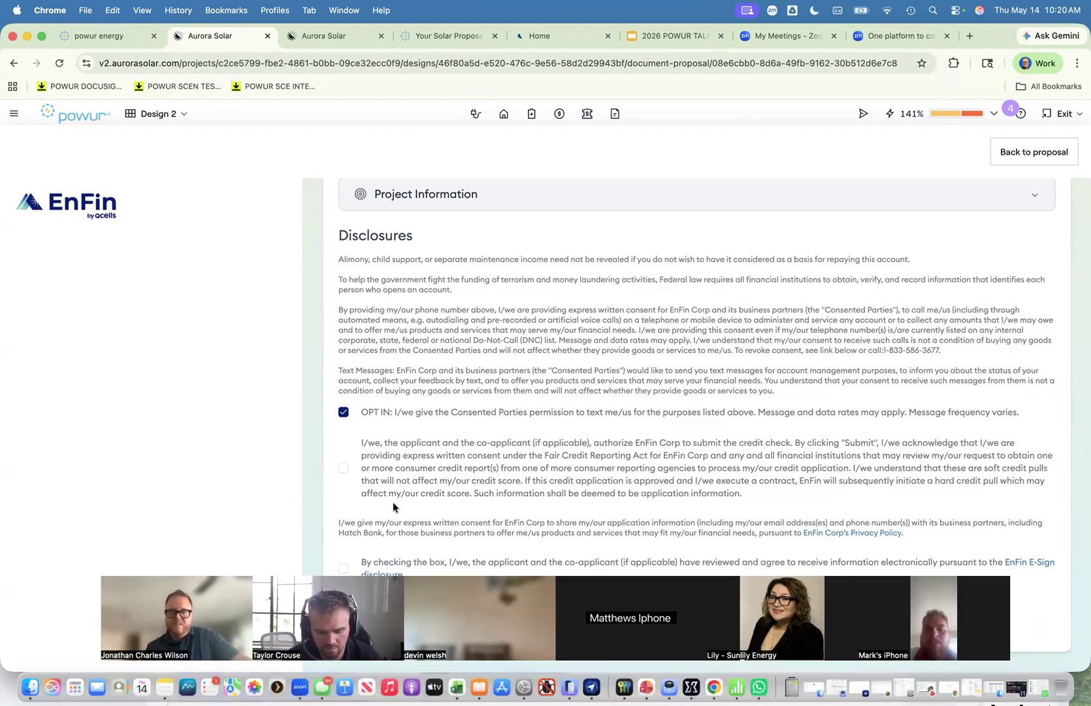
# Switch from the credit application to the EnFin partner portal and review the open project's homeowner information.
pyautogui.scroll(10, 509, 423)
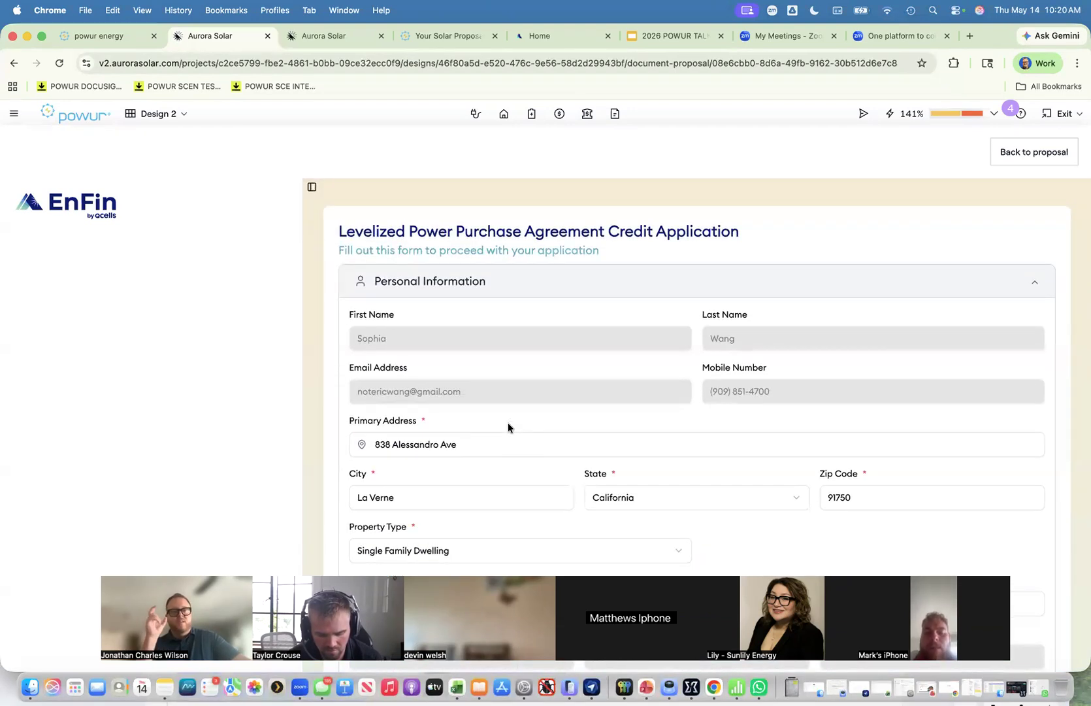
pyautogui.click(557, 34)
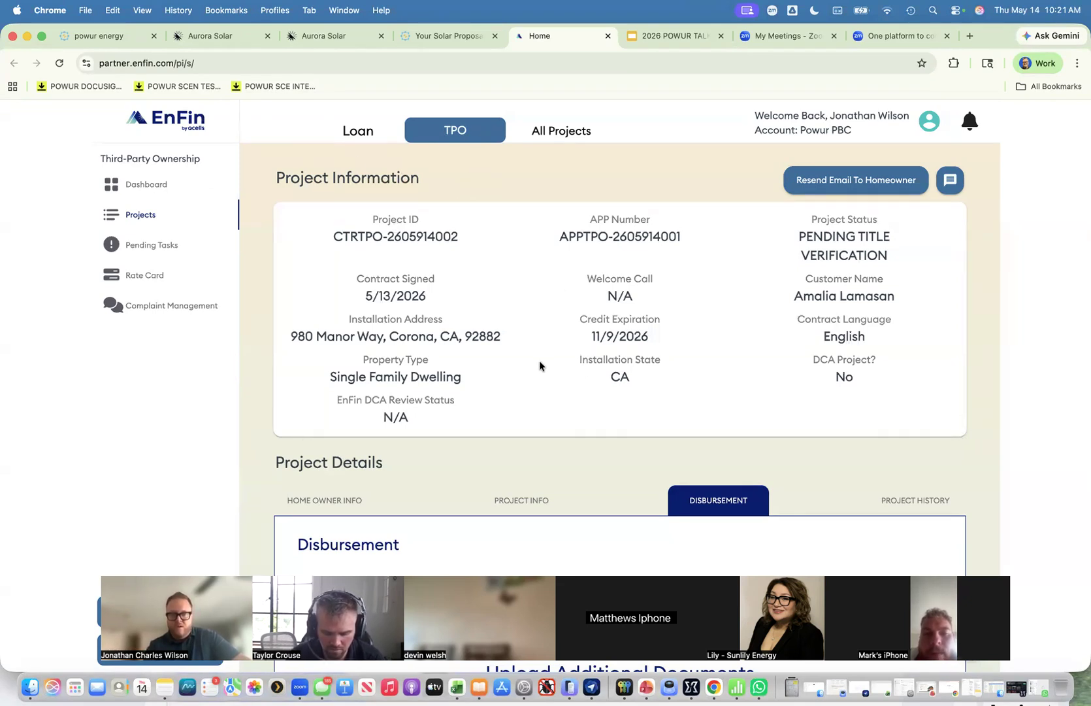
pyautogui.scroll(-3, 539, 366)
pyautogui.click(342, 338)
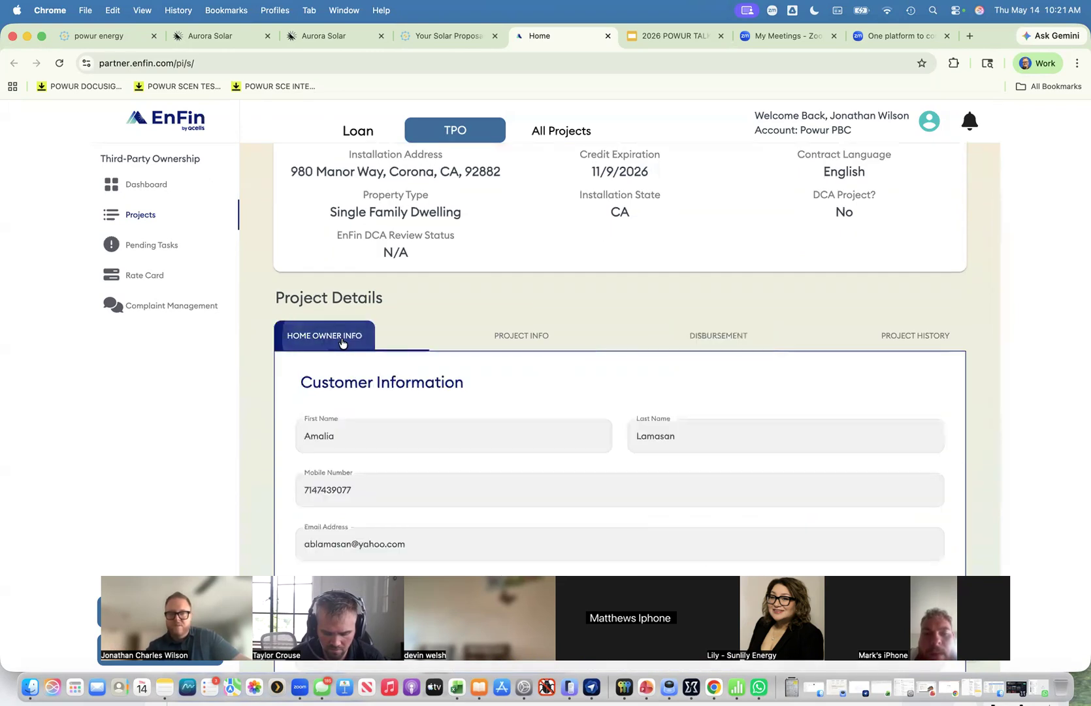
pyautogui.scroll(-3, 544, 349)
pyautogui.scroll(4, 543, 349)
# Open the EnFin project's info section and examine its payment option, TPO option, battery, system size, escalator, equipment and rate fields.
pyautogui.click(525, 408)
pyautogui.scroll(-2, 610, 382)
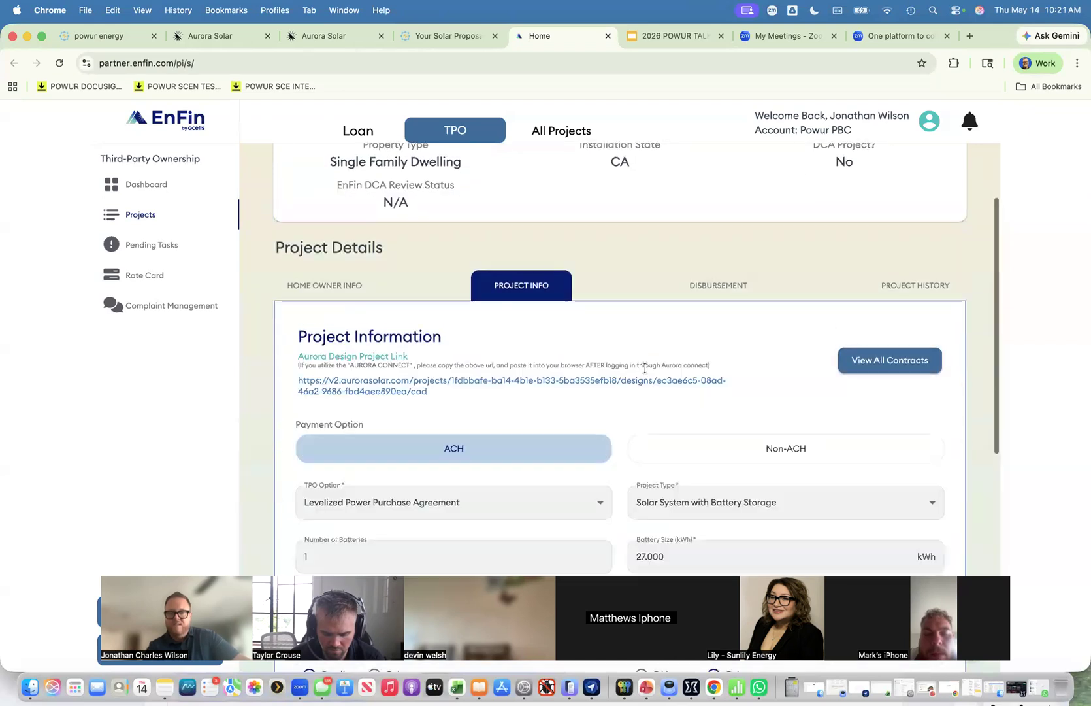
pyautogui.scroll(-2, 641, 373)
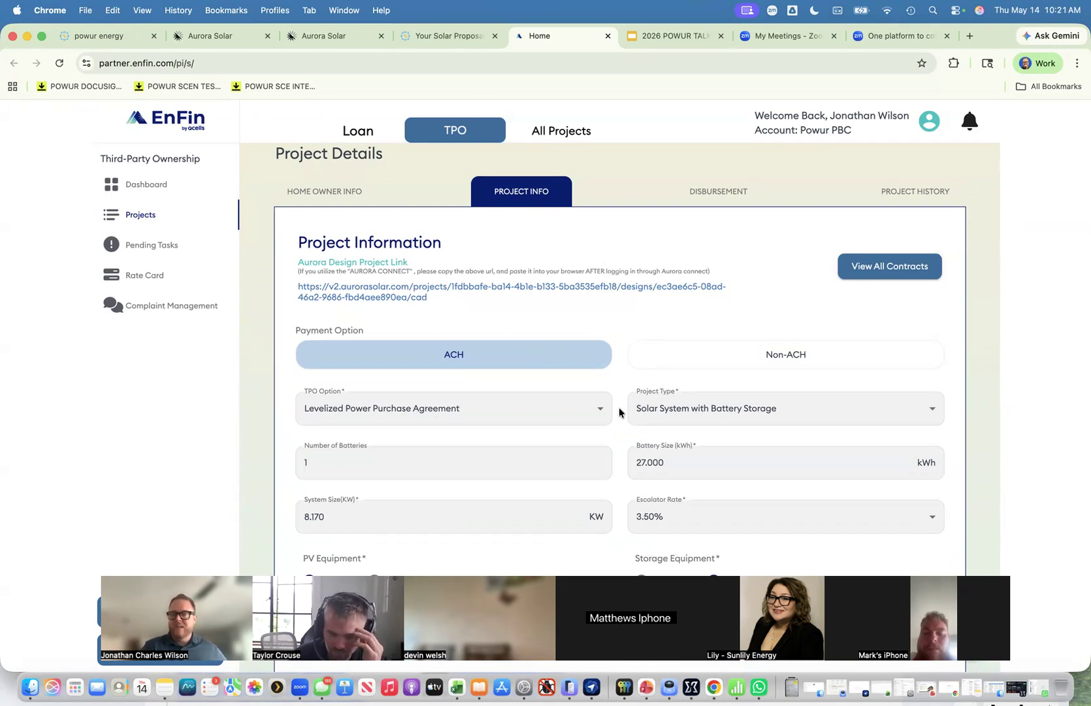
pyautogui.scroll(-2, 619, 412)
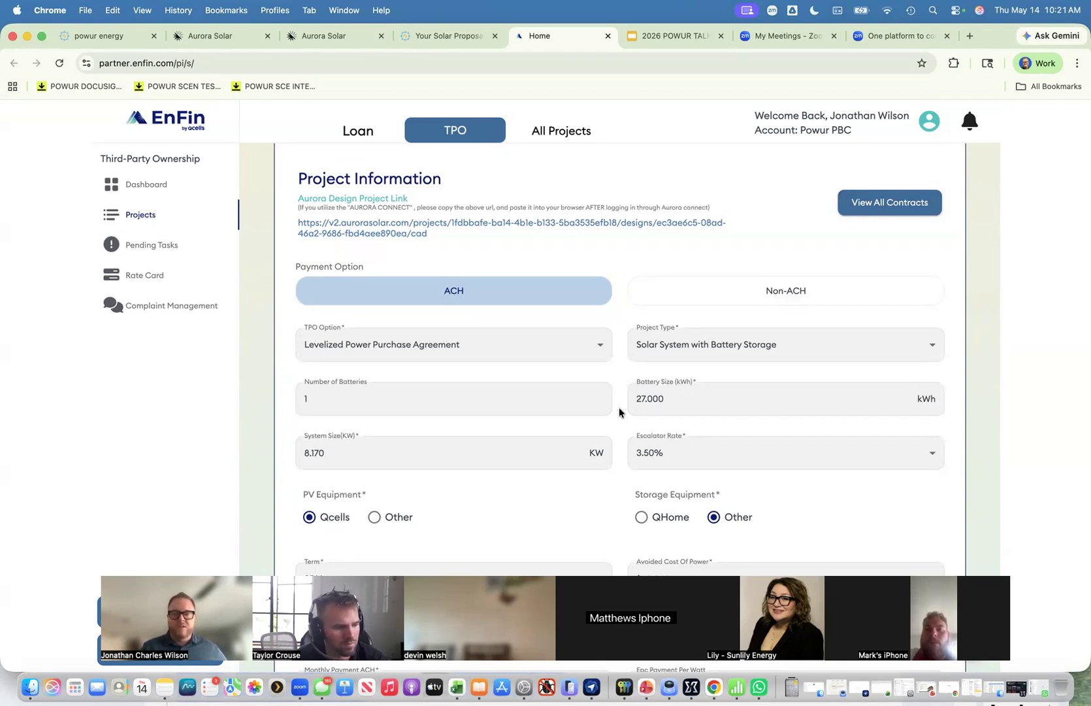
pyautogui.scroll(-3, 618, 409)
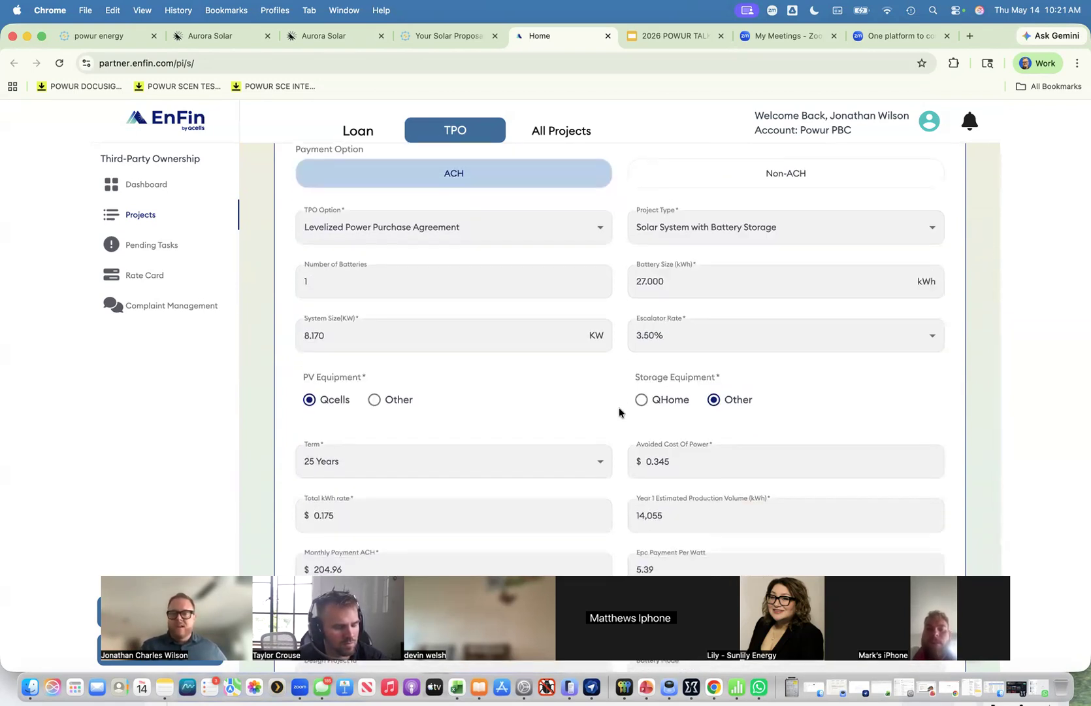
pyautogui.scroll(1, 619, 411)
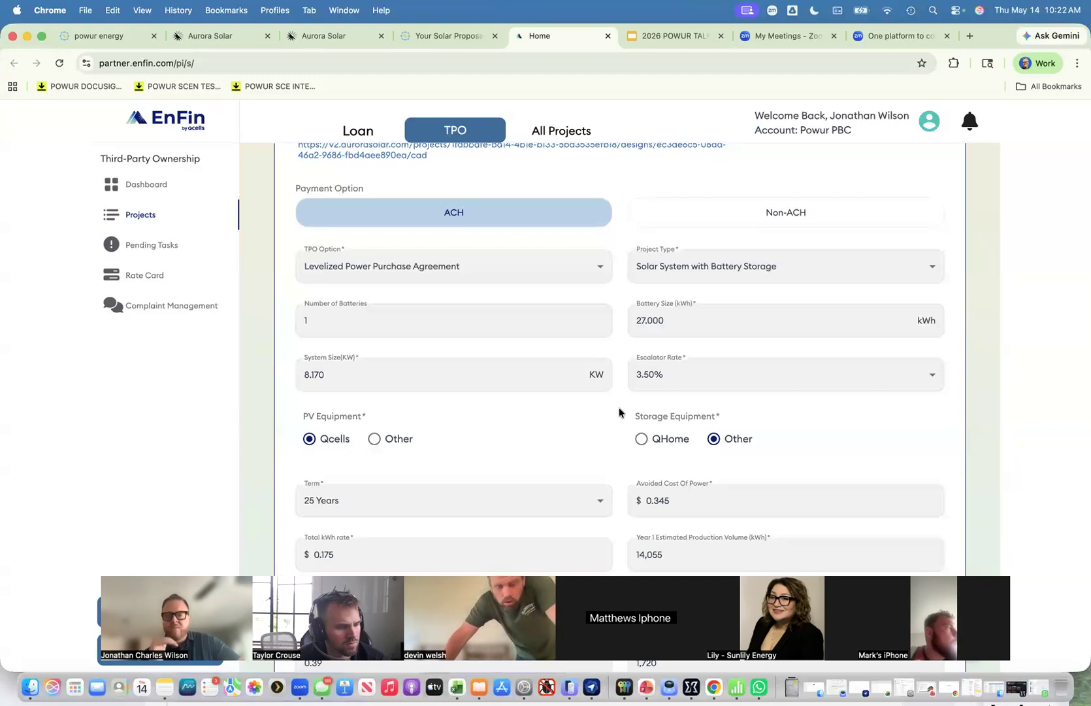
pyautogui.scroll(2, 621, 390)
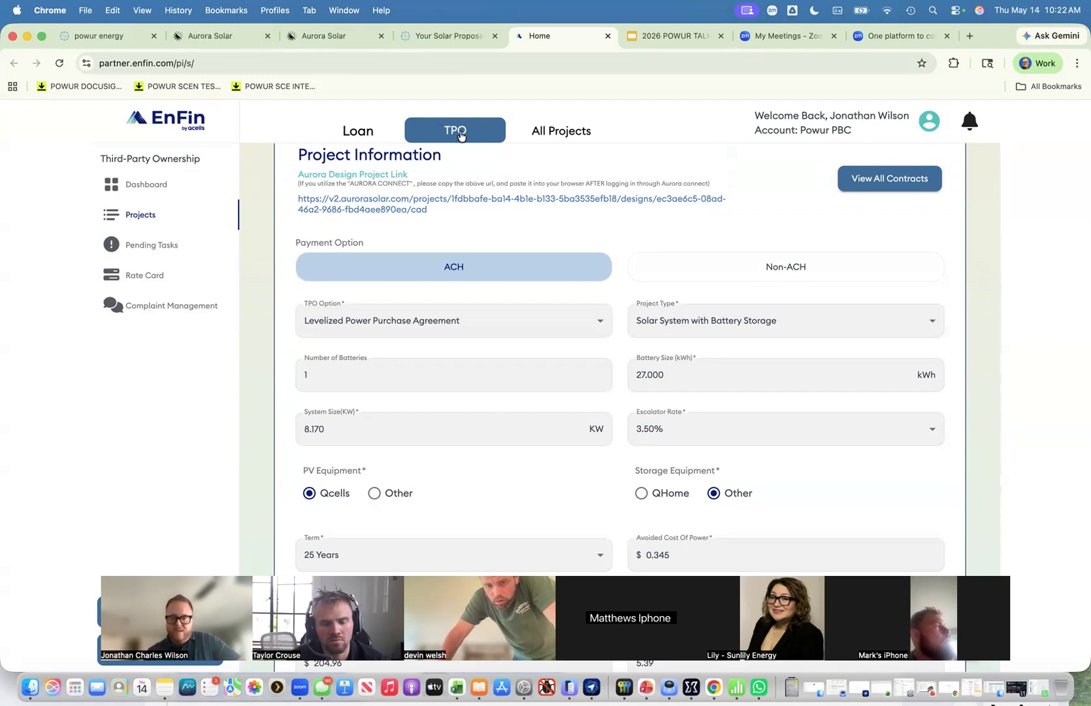
pyautogui.scroll(2, 559, 231)
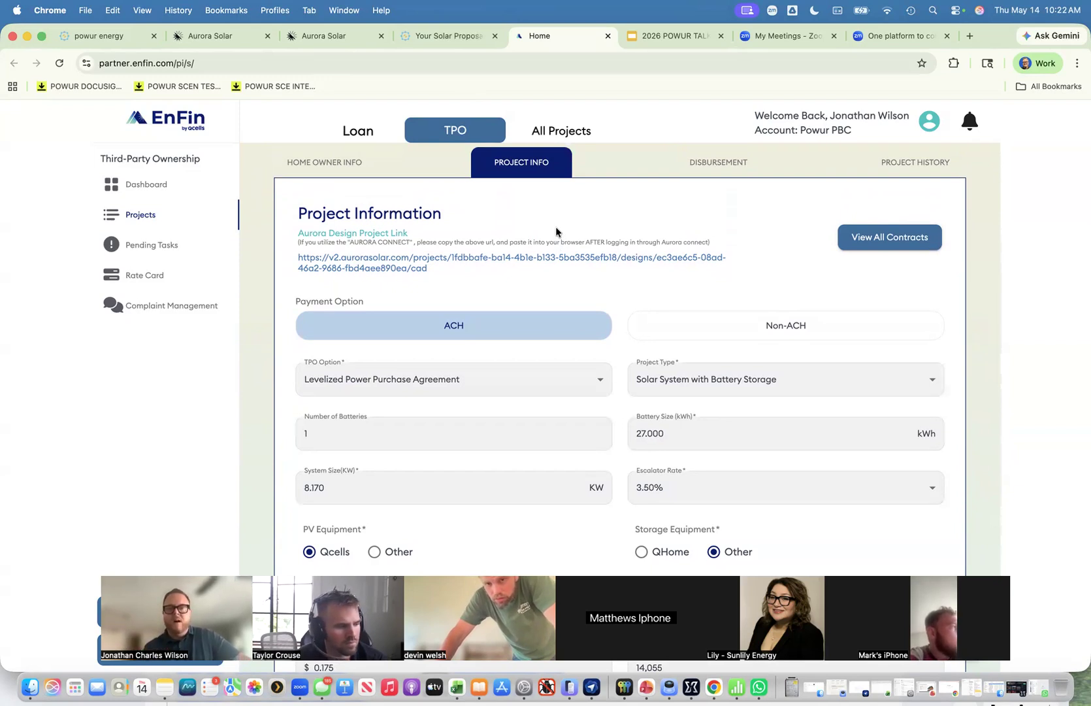
pyautogui.click(792, 686)
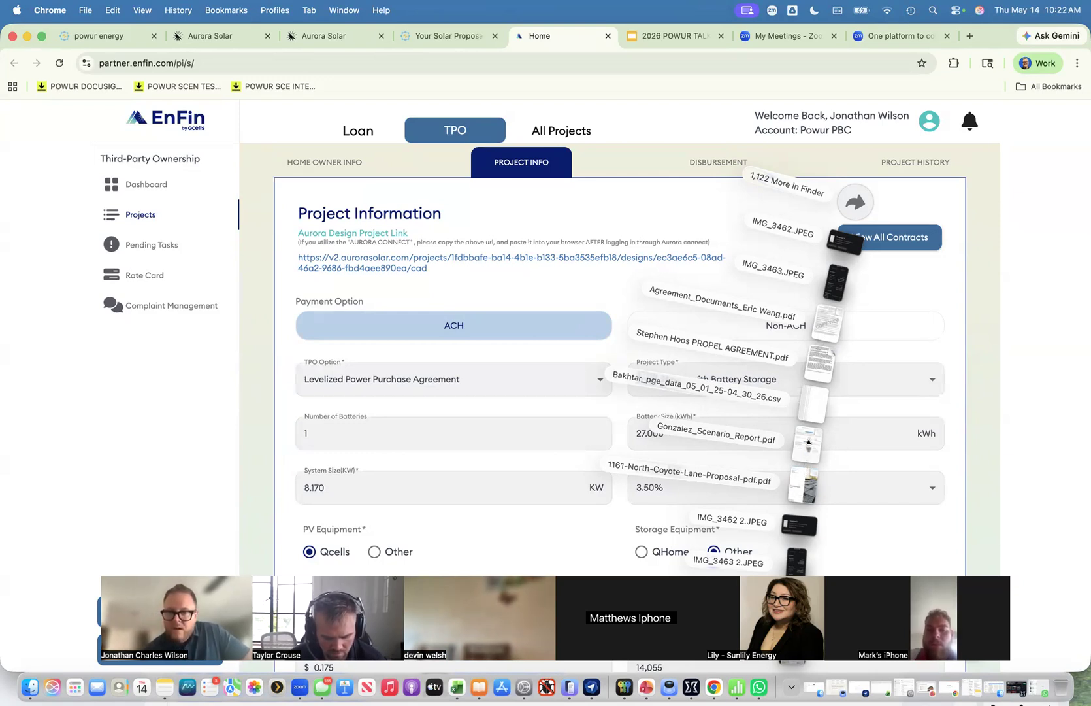
pyautogui.click(1024, 162)
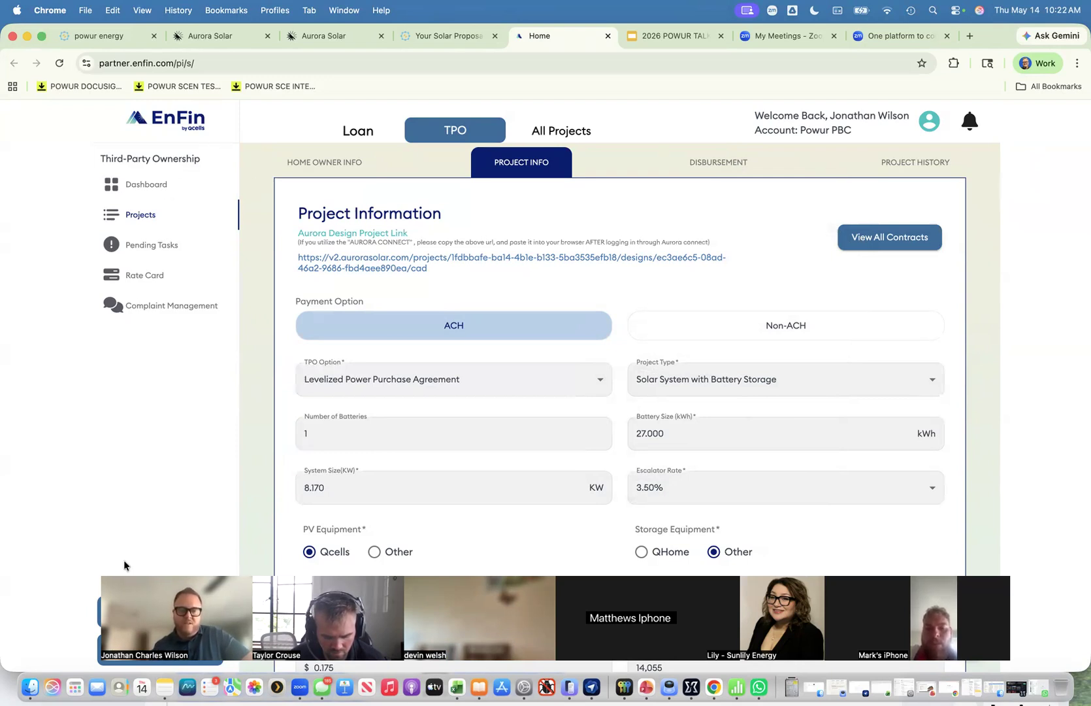
# Open the TPO Resources page in EnFin's Resource Center, search it for "agreement", and close the search.
pyautogui.click(145, 643)
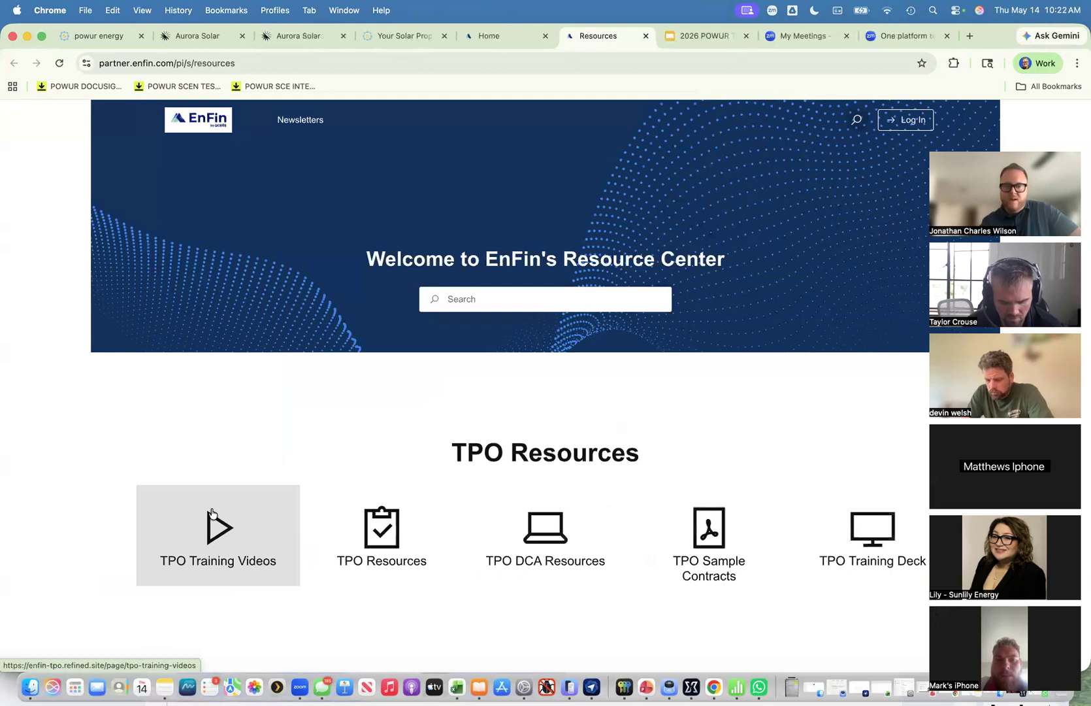
pyautogui.click(377, 517)
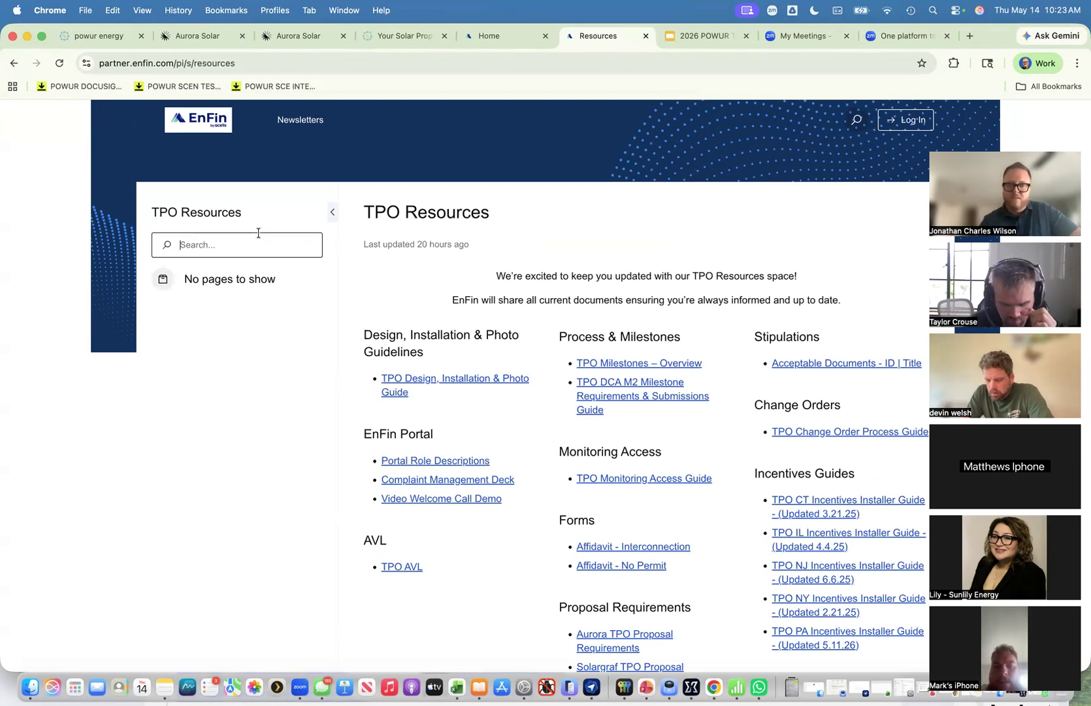
pyautogui.write('aree')
pyautogui.press('BackSpace')
pyautogui.press('BackSpace')
pyautogui.press('BackSpace')
pyautogui.press('BackSpace')
pyautogui.write('agreement')
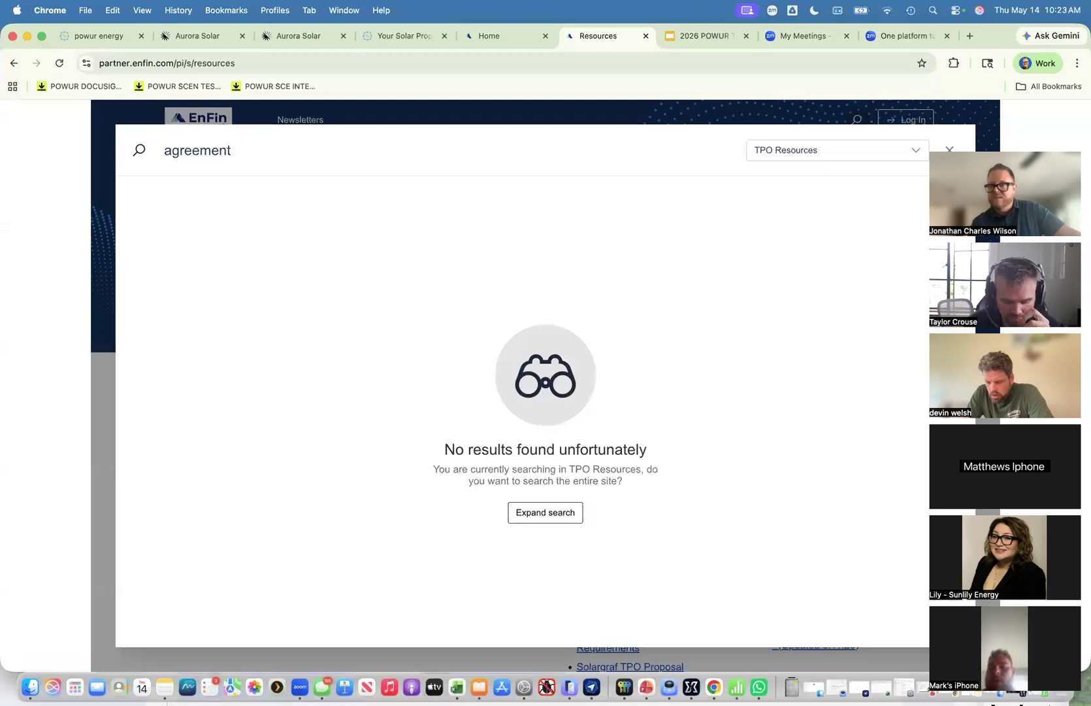
pyautogui.click(950, 150)
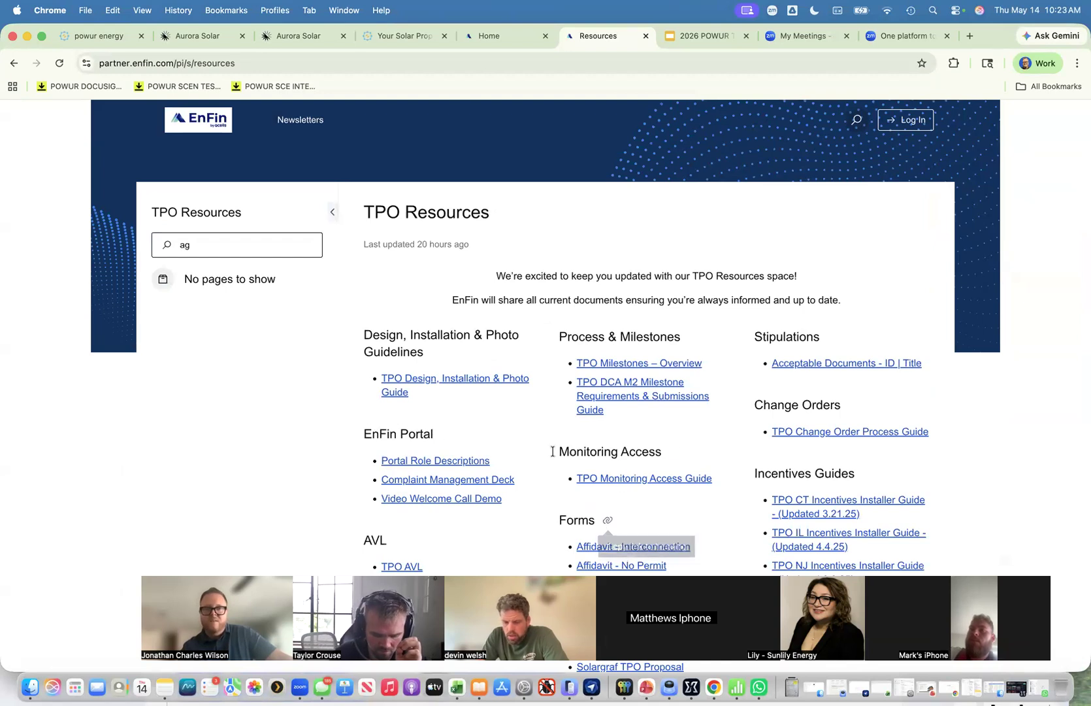
# Return to the Powur Vision proposal showing the System Pricing overview.
pyautogui.click(501, 38)
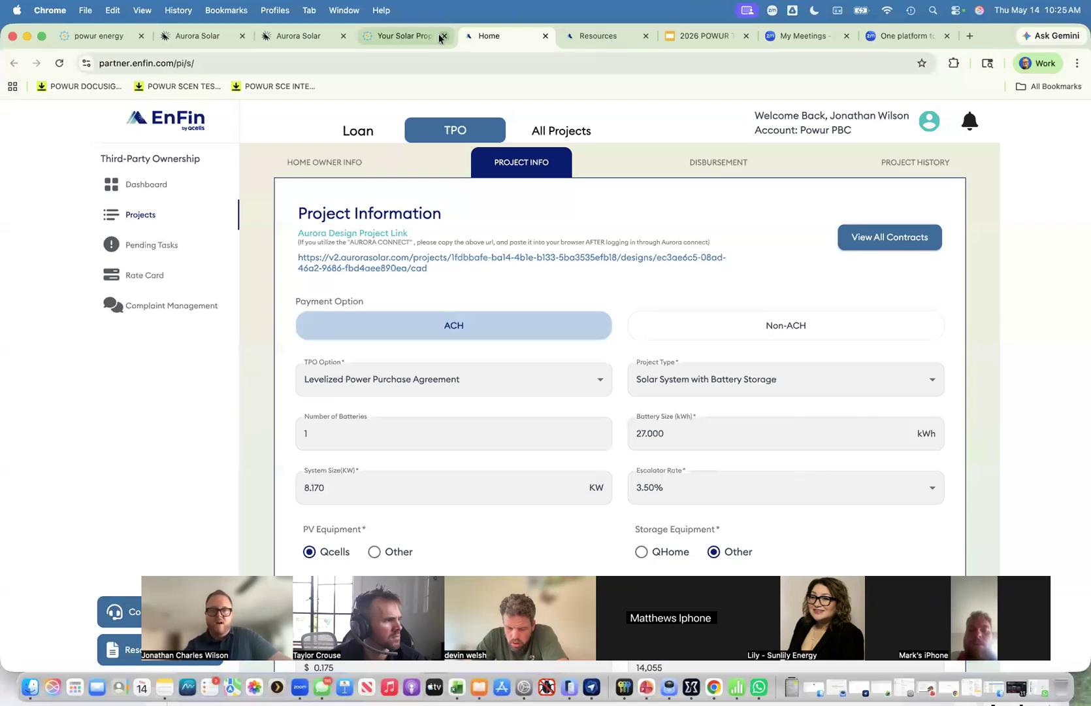
pyautogui.click(406, 36)
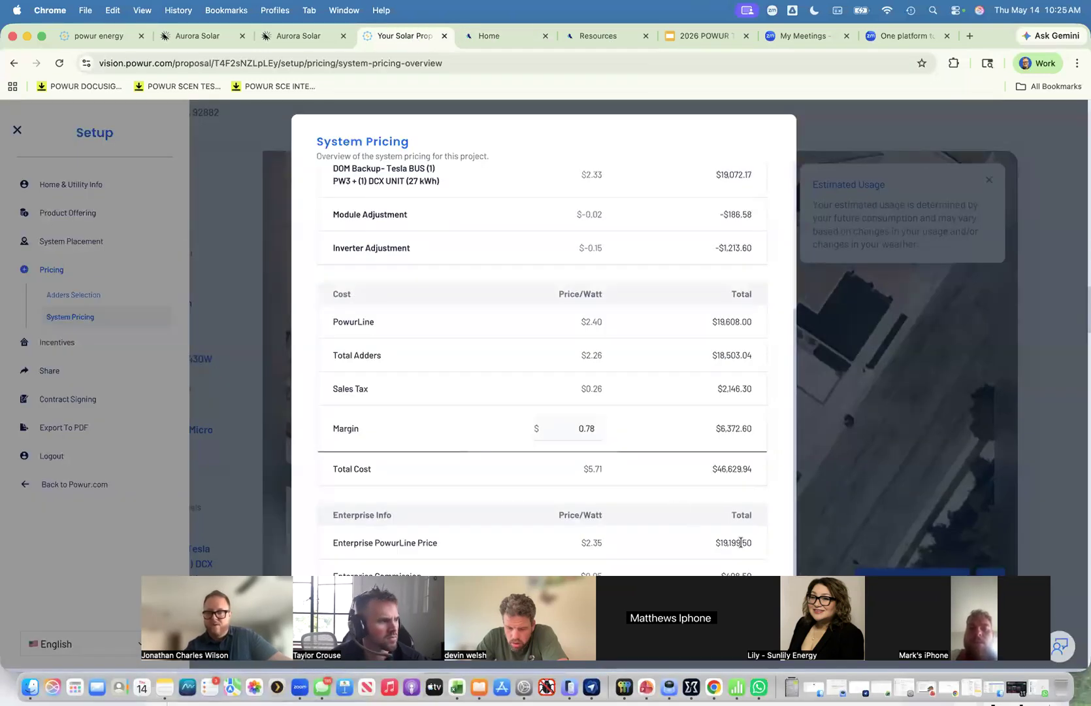